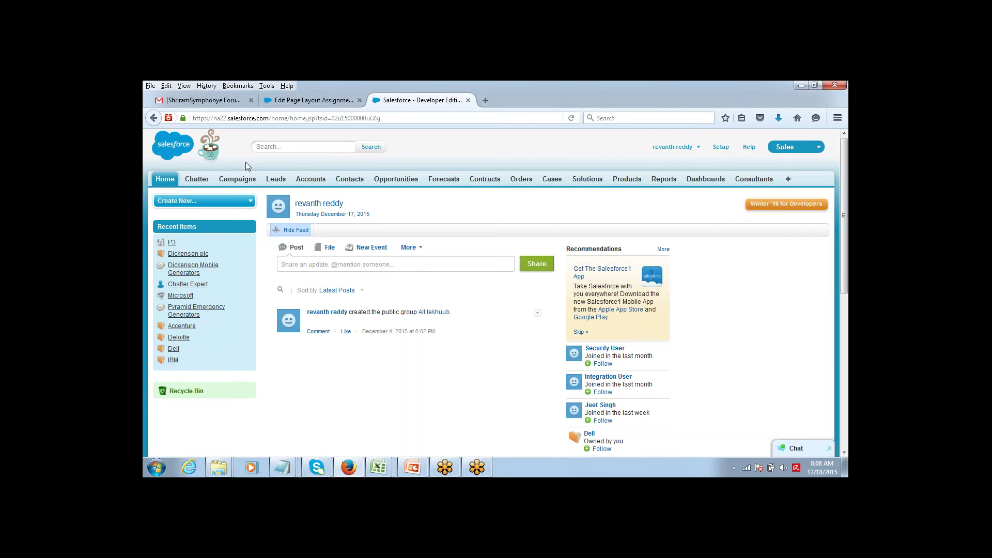
Scroll through the Salesforce Home page's Chatter feed and recent items.
{"action": "mouse_move", "coordinate": [283, 468]}
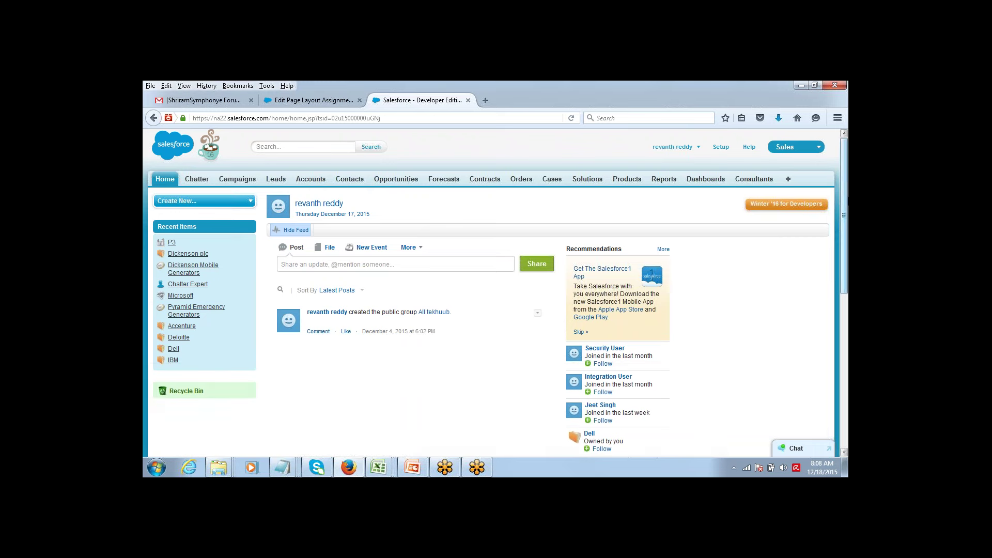
{"action": "scroll", "coordinate": [848, 198], "scroll_direction": "down", "scroll_amount": 2}
{"action": "scroll", "coordinate": [848, 176], "scroll_direction": "up", "scroll_amount": 2}
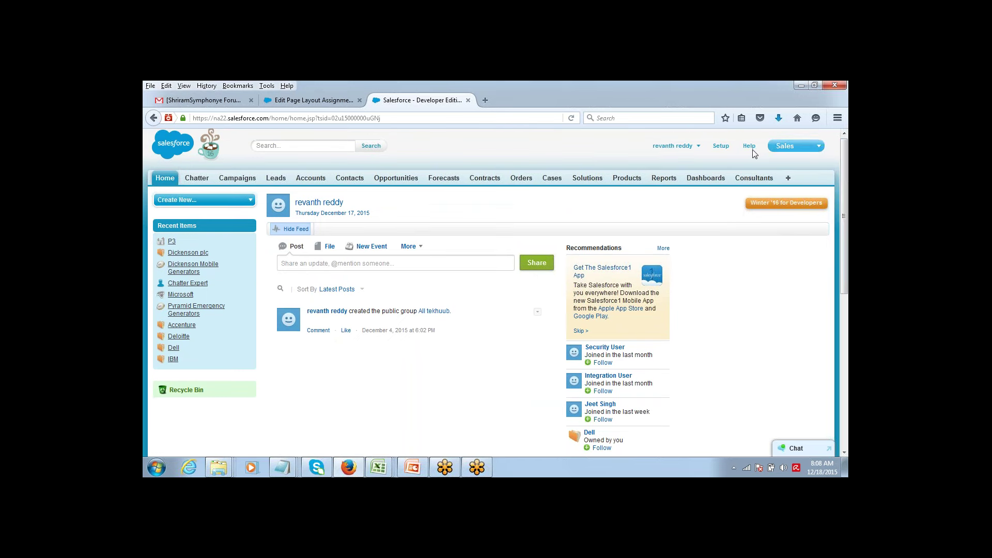
Review the custom objects under Setup > Build > Create > Objects, then go to Accounts.
{"action": "left_click", "coordinate": [726, 147]}
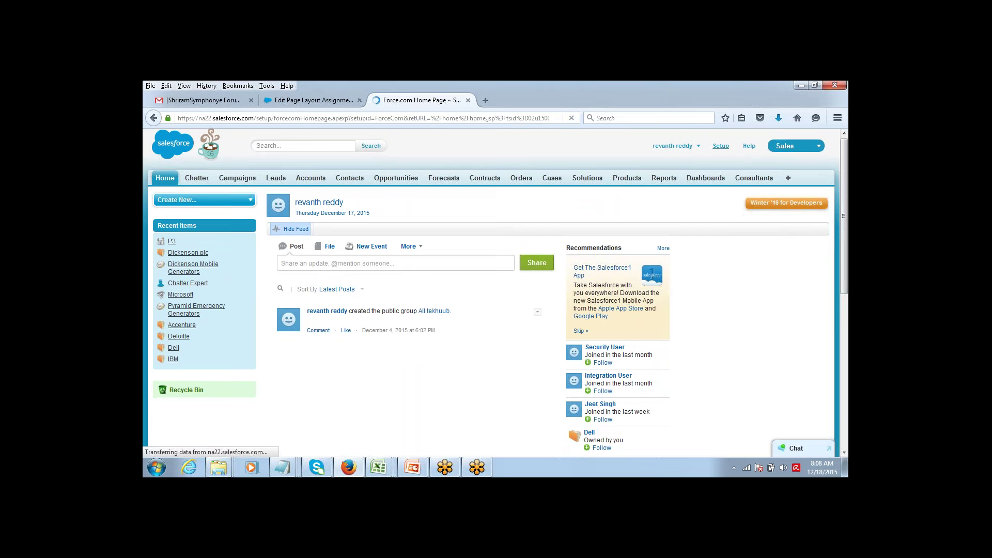
{"action": "left_click_drag", "start_coordinate": [845, 194], "coordinate": [836, 257]}
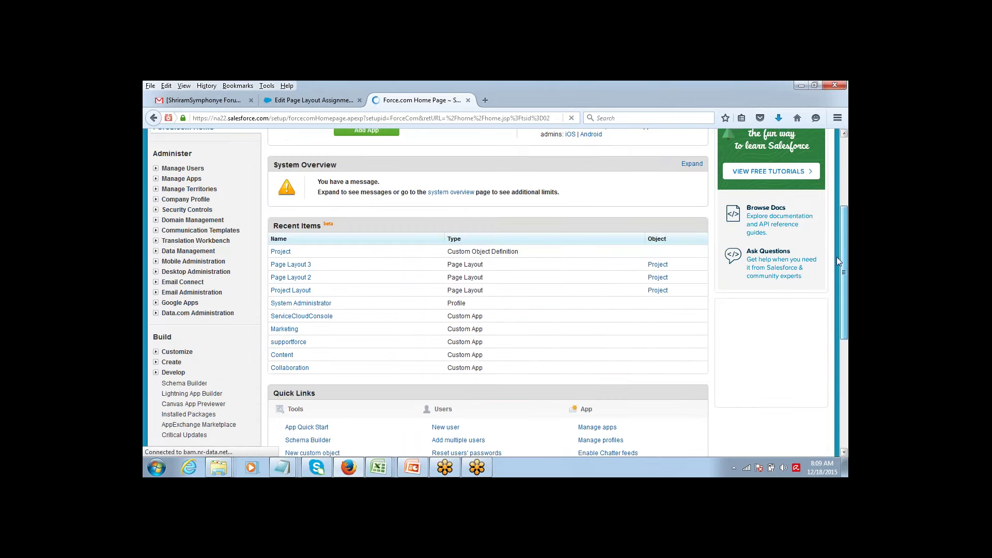
{"action": "left_click", "coordinate": [155, 363]}
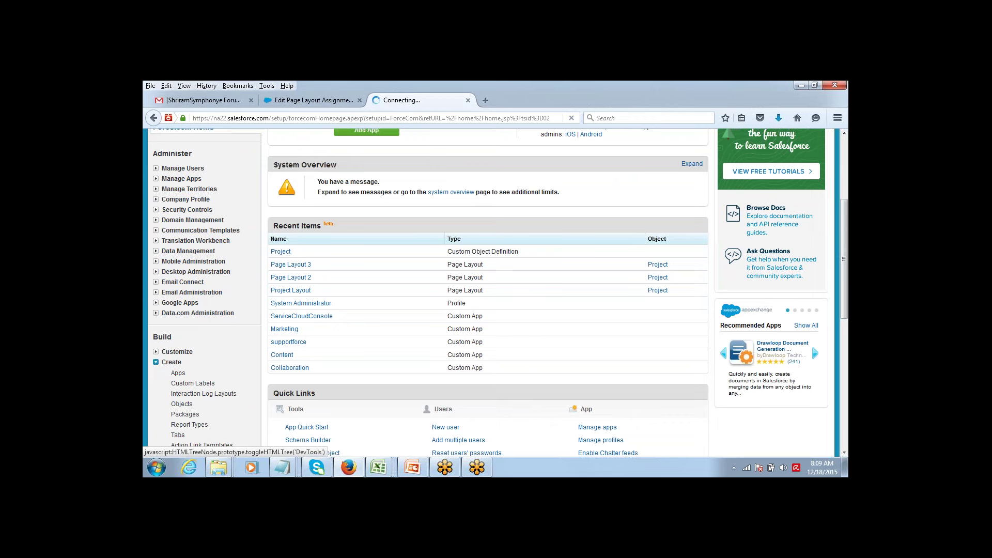
{"action": "left_click", "coordinate": [177, 406]}
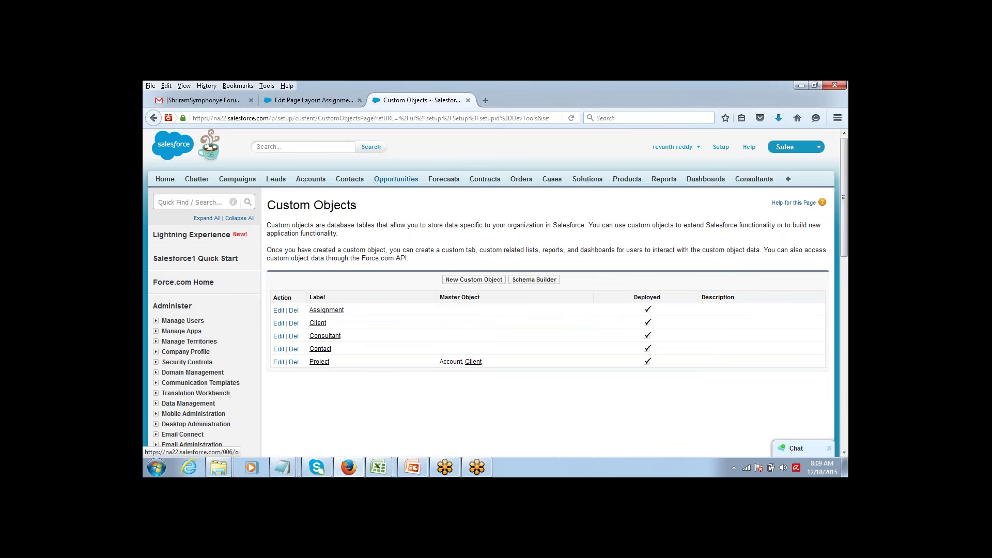
{"action": "left_click", "coordinate": [311, 179]}
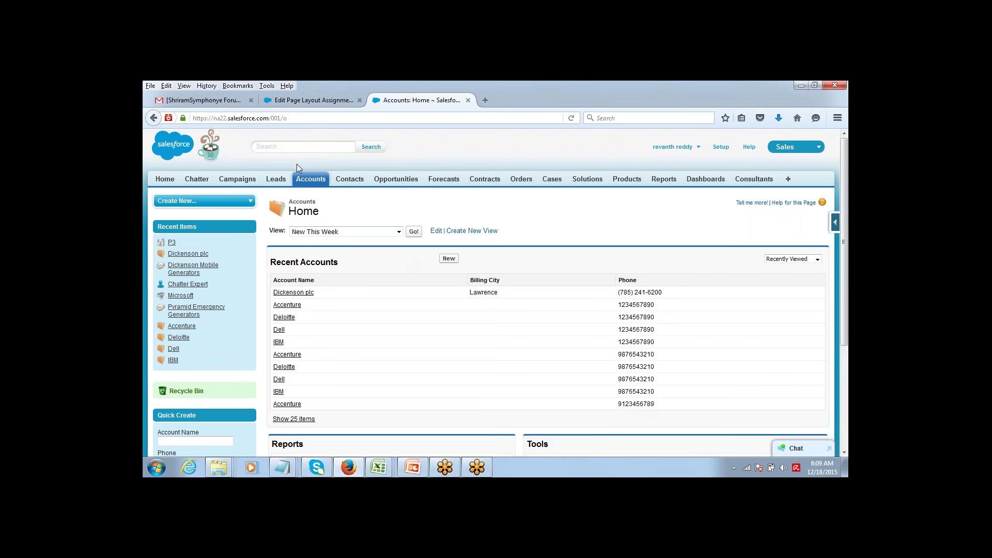
Return to Setup and view the Custom Objects list again.
{"action": "left_click", "coordinate": [720, 147]}
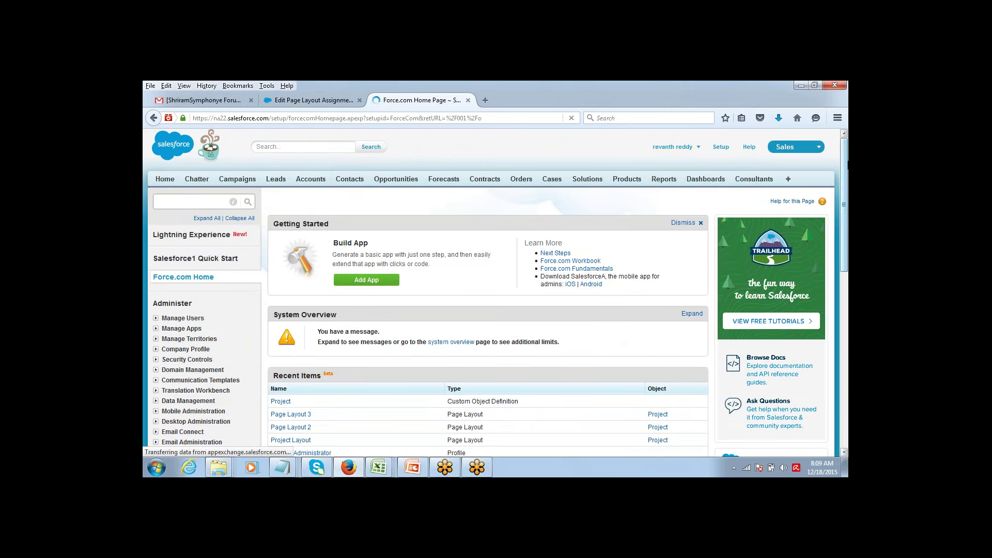
{"action": "scroll", "coordinate": [833, 264], "scroll_direction": "down", "scroll_amount": 5}
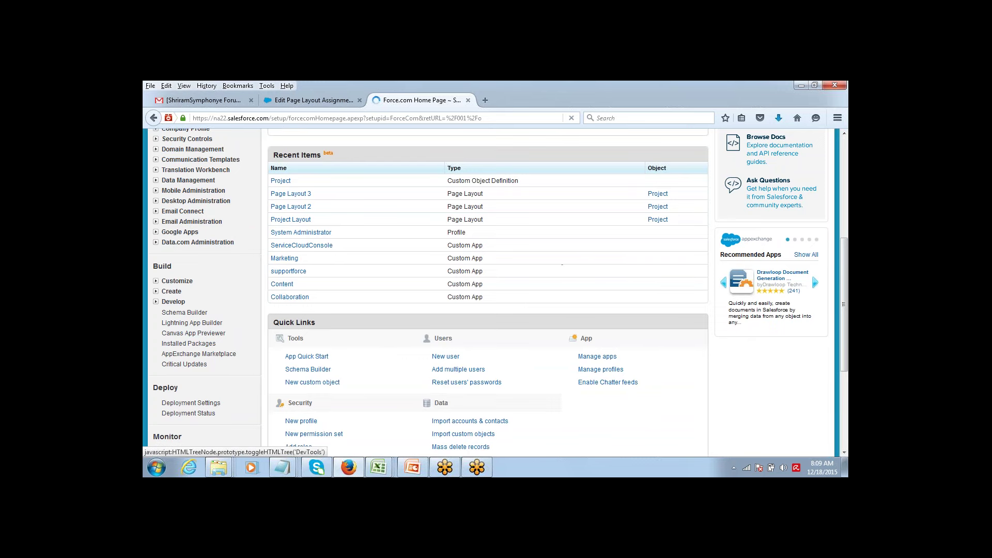
{"action": "left_click", "coordinate": [156, 292]}
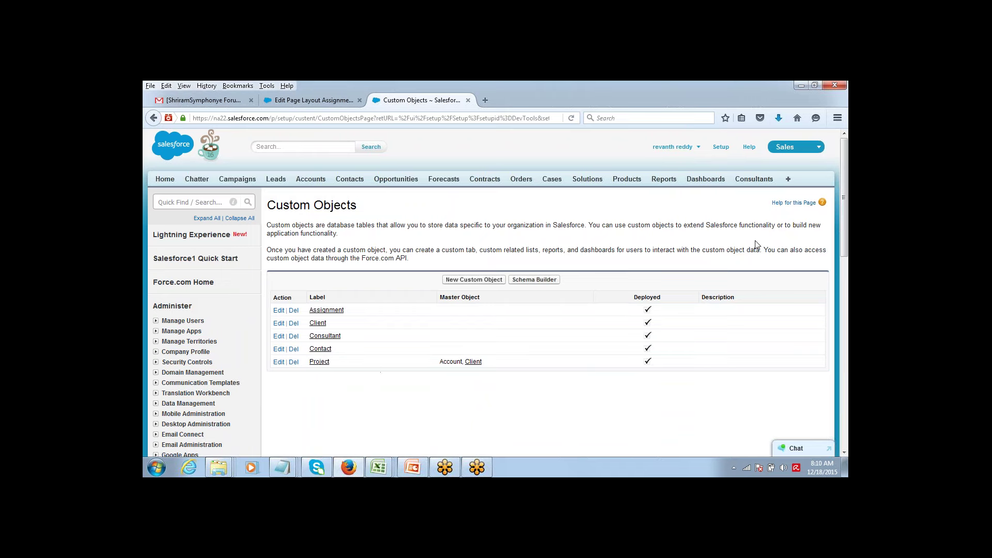
Open the Account Fields list under Build > Customize > Accounts.
{"action": "left_click_drag", "start_coordinate": [846, 198], "coordinate": [843, 231]}
{"action": "scroll", "coordinate": [722, 248], "scroll_direction": "down", "scroll_amount": 4}
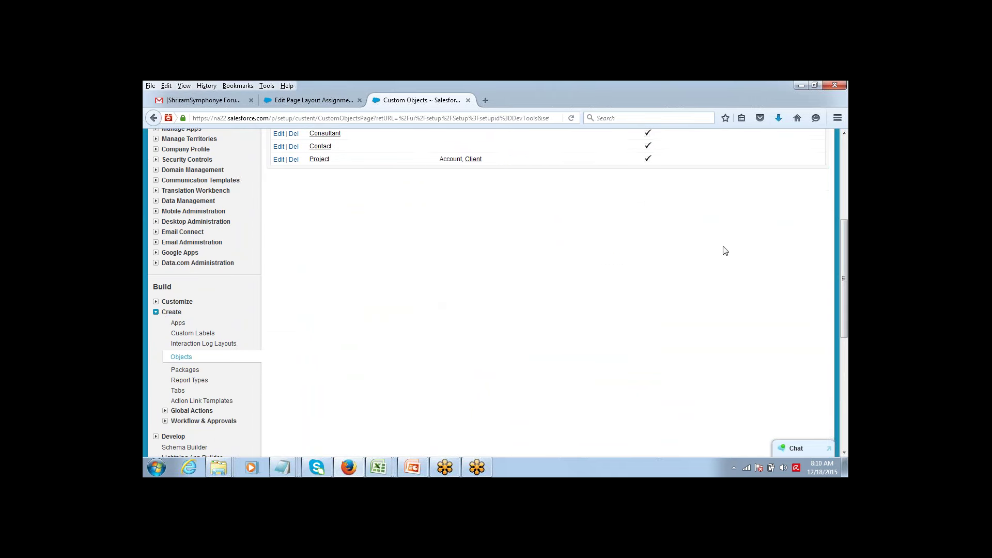
{"action": "left_click", "coordinate": [156, 303]}
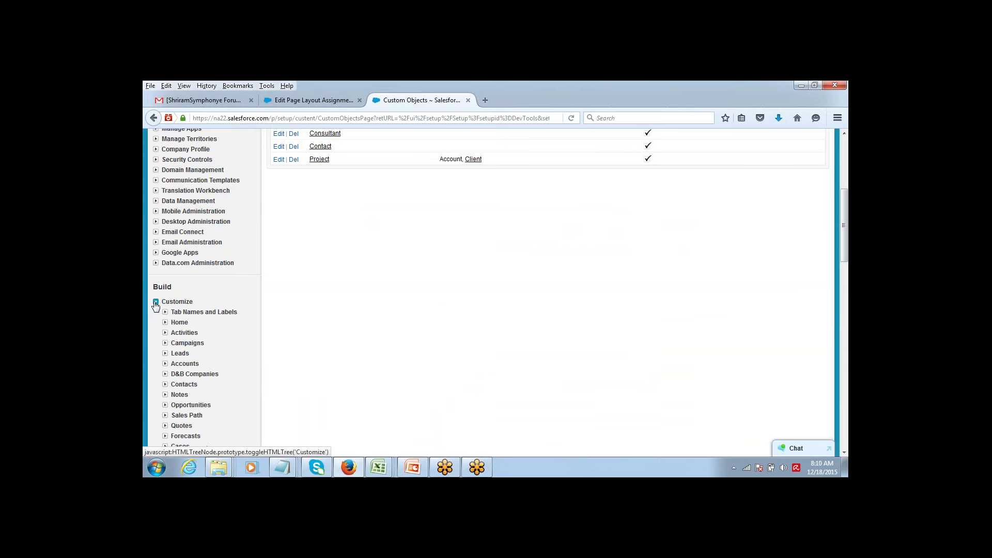
{"action": "left_click", "coordinate": [165, 365]}
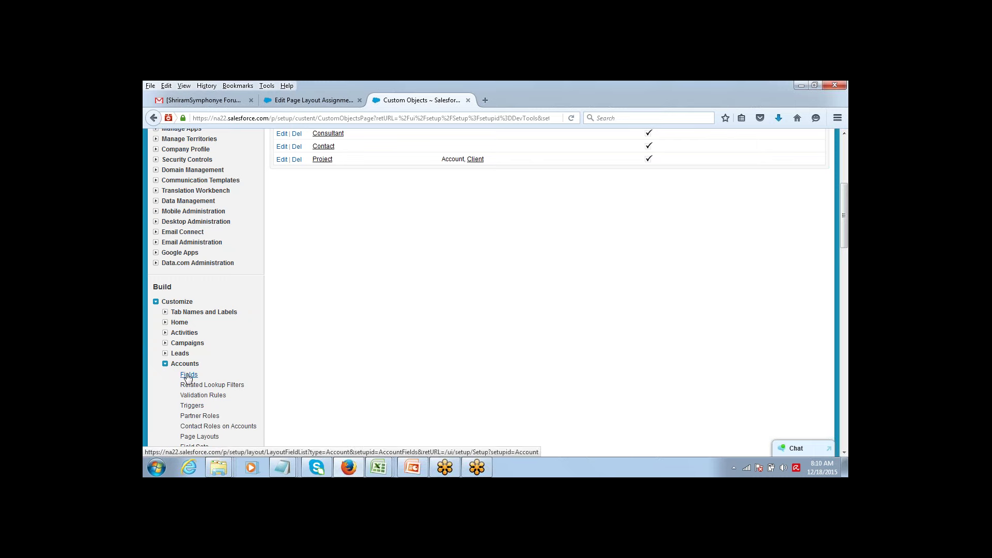
{"action": "left_click", "coordinate": [188, 376]}
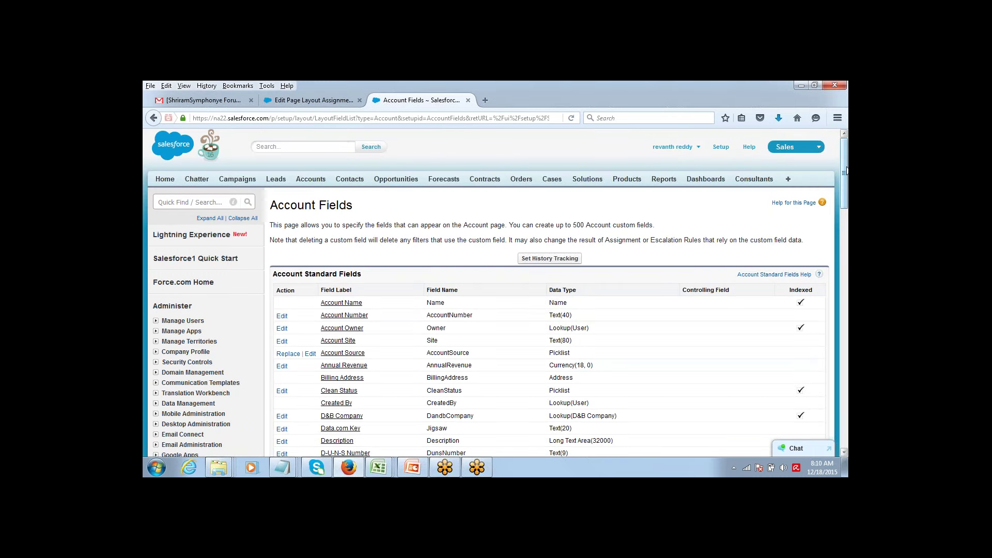
Scroll down the Account Fields page to the custom fields.
{"action": "left_click_drag", "start_coordinate": [846, 170], "coordinate": [846, 227]}
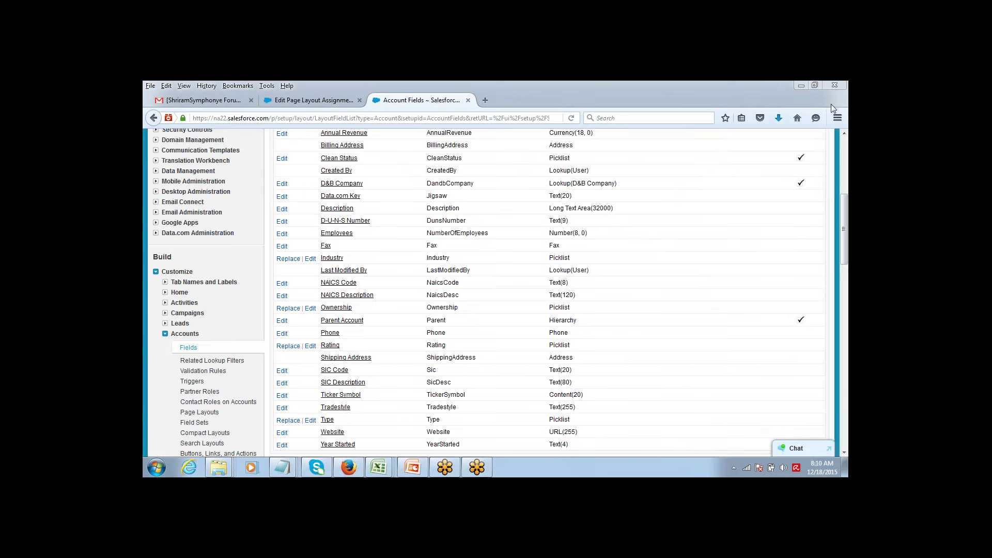
{"action": "left_click_drag", "start_coordinate": [843, 208], "coordinate": [839, 250]}
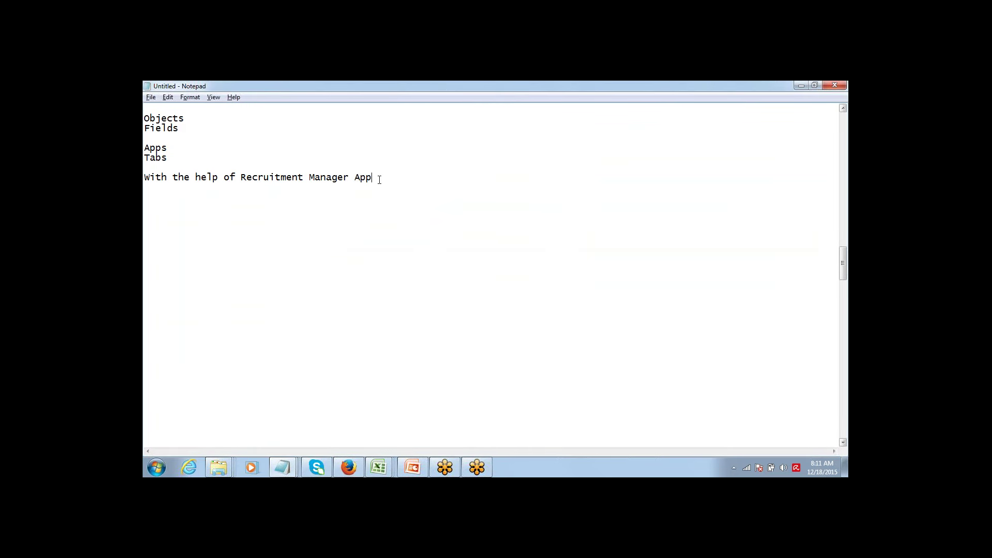
Highlight the Objects, Fields, Apps and Tabs lines, add a new line, and return to Salesforce.
{"action": "key", "text": "Up"}
{"action": "key", "text": "Up"}
{"action": "key", "text": "Up"}
{"action": "key", "text": "Up"}
{"action": "key", "text": "shift+Down"}
{"action": "key", "text": "shift+Down"}
{"action": "key", "text": "shift+Down"}
{"action": "key", "text": "shift+Down"}
{"action": "key", "text": "shift+Down"}
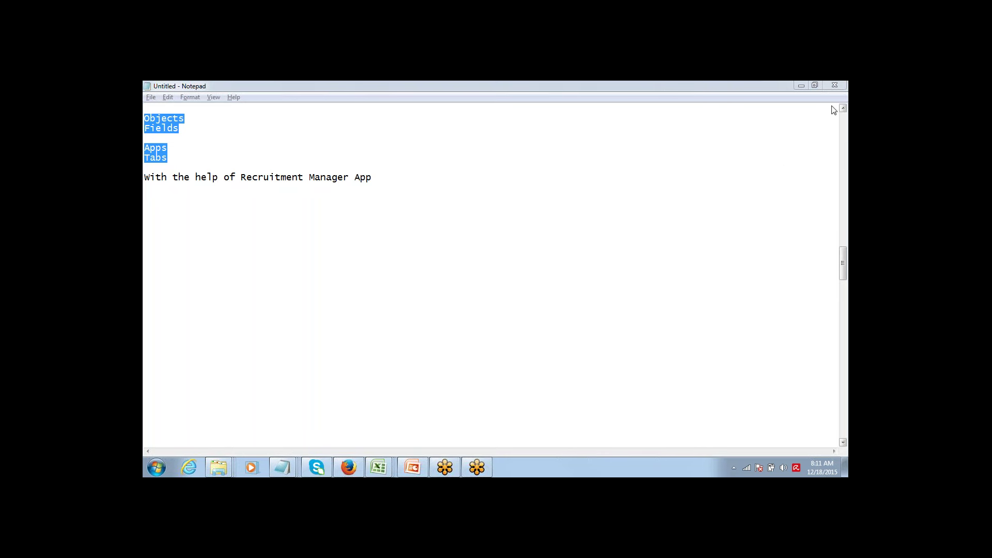
{"action": "left_click", "coordinate": [381, 179]}
{"action": "key", "text": "Return"}
{"action": "key", "text": "Return"}
{"action": "key", "text": "Return"}
{"action": "key", "text": "Return"}
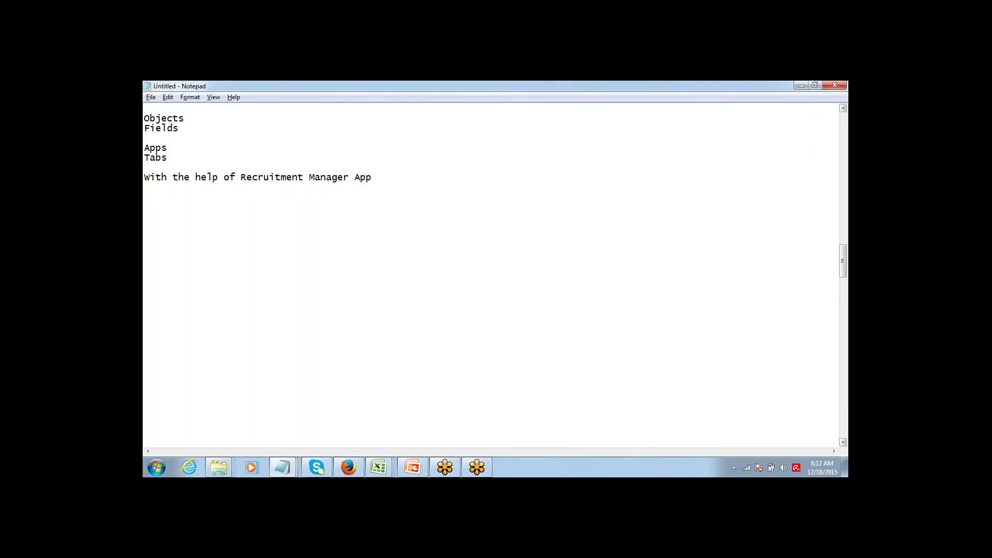
{"action": "key", "text": "alt+Tab"}
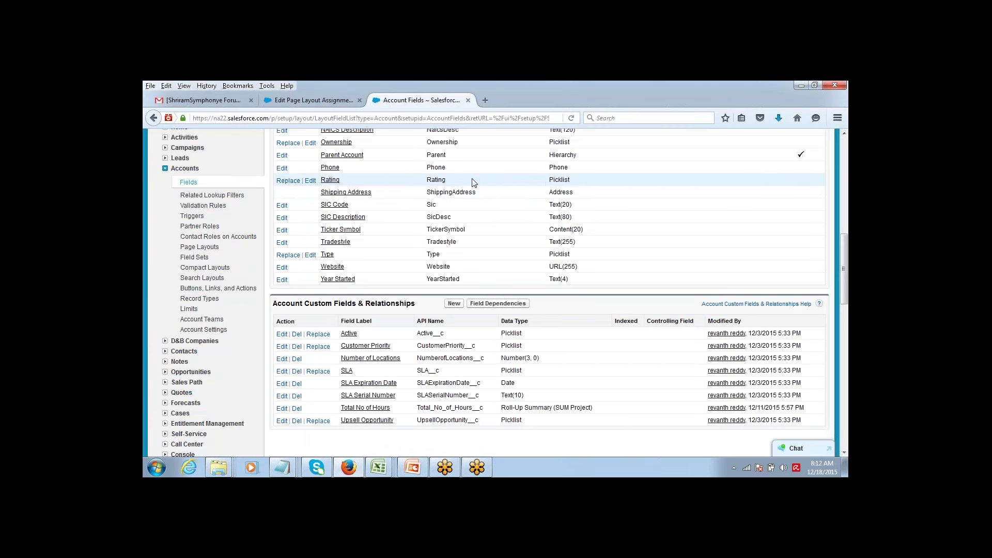
Scroll through the standard Account fields from Account Name to Year Started.
{"action": "left_click_drag", "start_coordinate": [846, 249], "coordinate": [846, 153]}
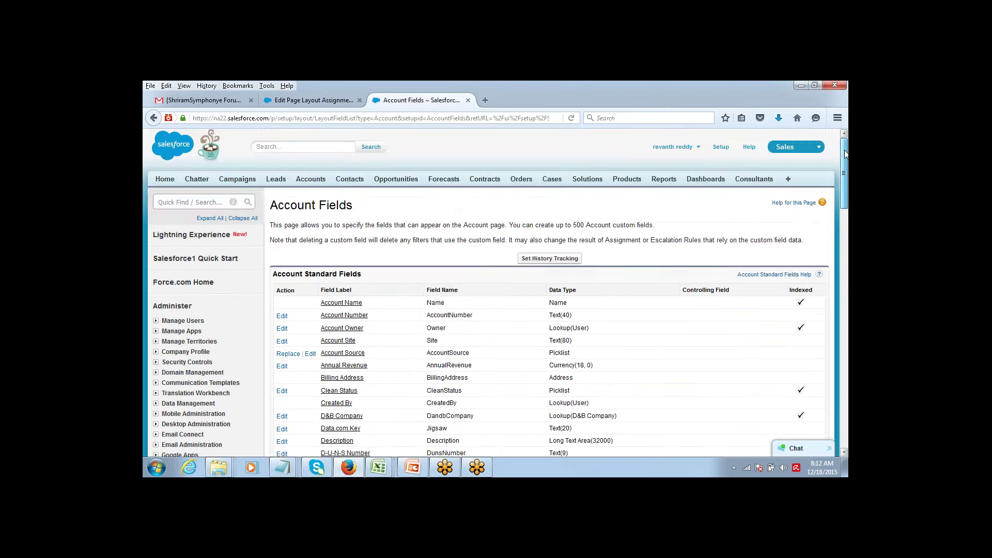
{"action": "scroll", "coordinate": [845, 153], "scroll_direction": "down", "scroll_amount": 10}
{"action": "scroll", "coordinate": [847, 148], "scroll_direction": "up", "scroll_amount": 6}
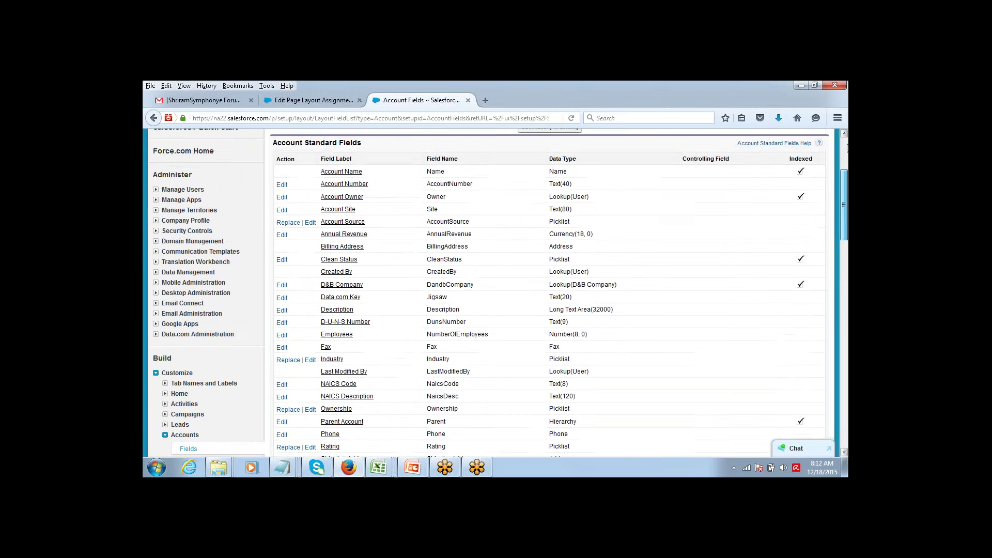
{"action": "scroll", "coordinate": [847, 149], "scroll_direction": "up", "scroll_amount": 2}
Bring the Notepad notes window back to the front.
{"action": "key", "text": "alt+Tab"}
{"action": "key", "text": "alt+Tab"}
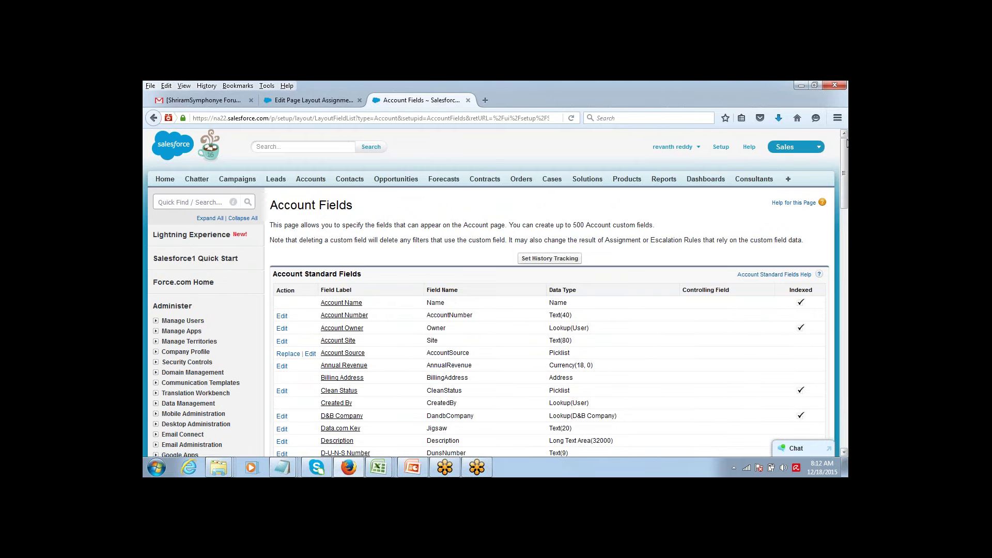
{"action": "left_click_drag", "start_coordinate": [847, 144], "coordinate": [846, 165]}
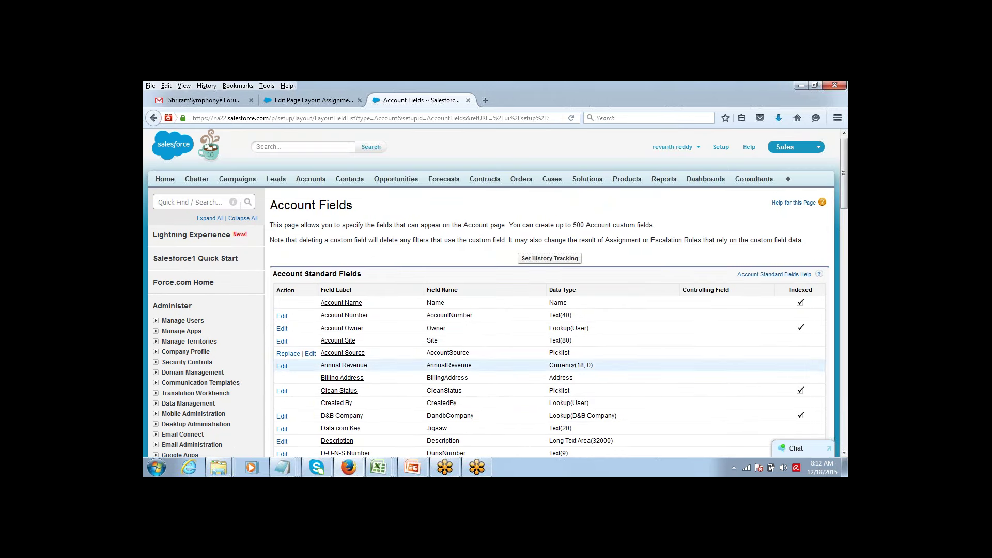
{"action": "left_click", "coordinate": [287, 471]}
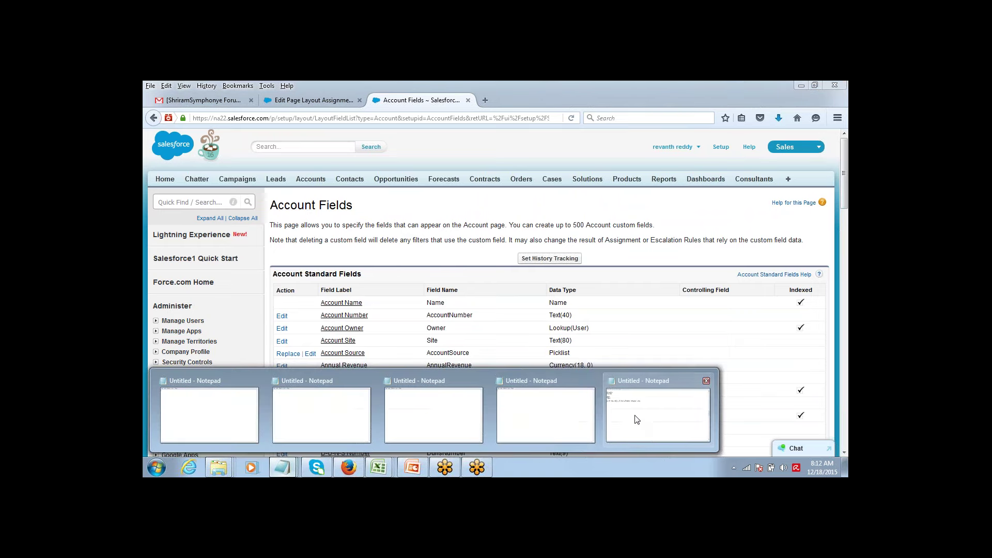
{"action": "left_click", "coordinate": [637, 418]}
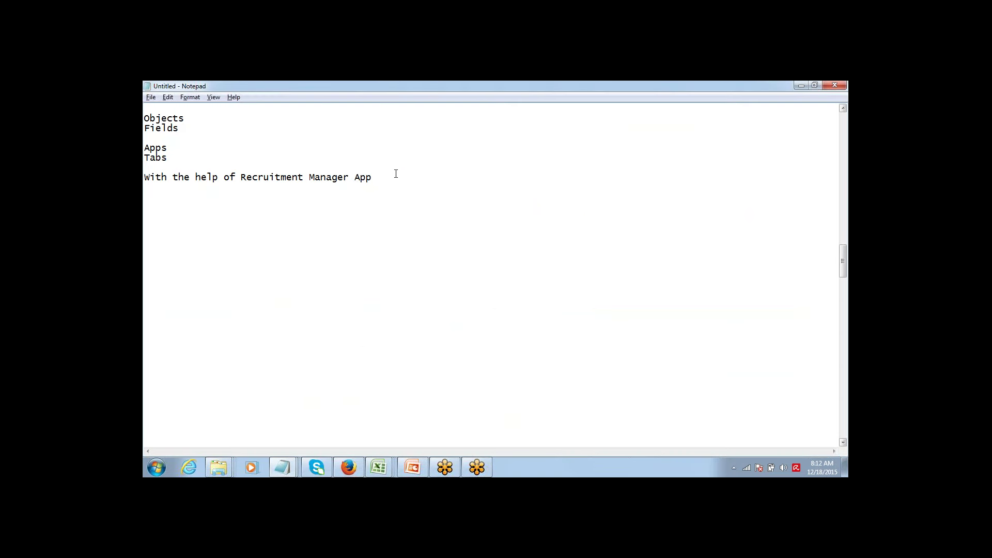
Add a 'Relationship:' heading on a new line below the notes.
{"action": "key", "text": "Down"}
{"action": "key", "text": "Return"}
{"action": "key", "text": "Return"}
{"action": "key", "text": "Return"}
{"action": "key", "text": "Return"}
{"action": "key", "text": "Return"}
{"action": "key", "text": "Return"}
{"action": "key", "text": "Return"}
{"action": "key", "text": "Return"}
{"action": "key", "text": "Return"}
{"action": "key", "text": "Return"}
{"action": "key", "text": "Return"}
{"action": "key", "text": "Return"}
{"action": "key", "text": "Return"}
{"action": "key", "text": "Return"}
{"action": "key", "text": "Return"}
{"action": "key", "text": "Return"}
{"action": "key", "text": "Return"}
{"action": "key", "text": "Return"}
{"action": "key", "text": "Return"}
{"action": "key", "text": "Return"}
{"action": "key", "text": "Up"}
{"action": "key", "text": "Up"}
{"action": "key", "text": "Up"}
{"action": "key", "text": "Up"}
{"action": "type", "text": "Relationship:"}
List the pairs 'Application - Applicant' and 'Application - JOb Opening' under the heading.
{"action": "mouse_move", "coordinate": [381, 457]}
{"action": "type", "text": "App"}
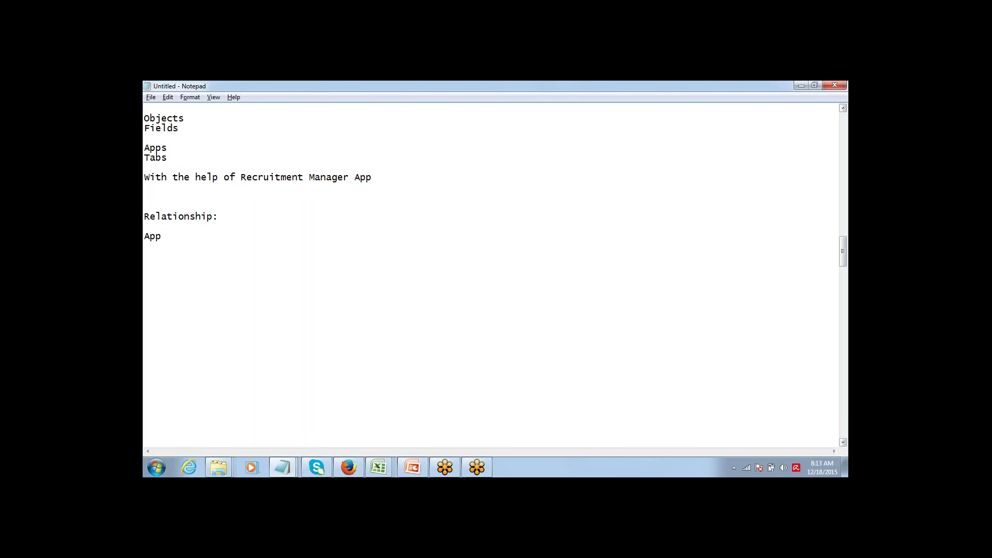
{"action": "type", "text": "lication"}
{"action": "type", "text": " - "}
{"action": "type", "text": "Con"}
{"action": "key", "text": "BackSpace"}
{"action": "key", "text": "BackSpace"}
{"action": "key", "text": "BackSpace"}
{"action": "type", "text": "Applicant Appl"}
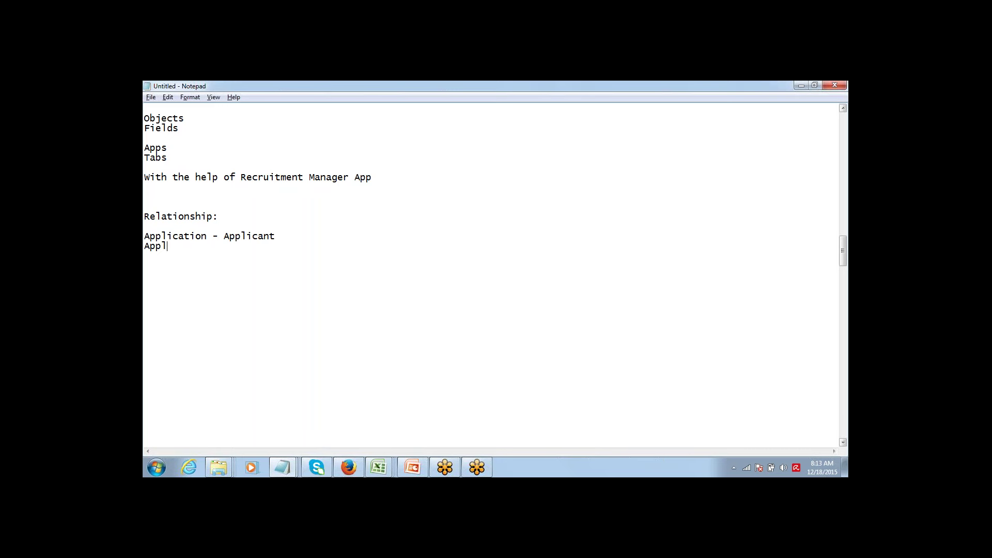
{"action": "type", "text": "ication - JOb Opening"}
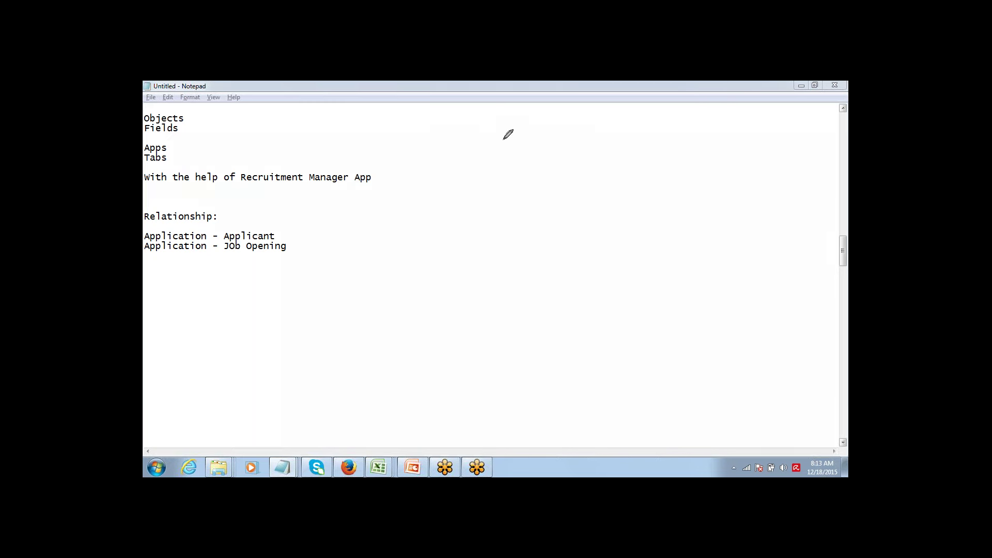
Sketch two linked boxes beside the notes and select the 'Application - Applicant' line.
{"action": "mouse_move", "coordinate": [504, 139]}
{"action": "left_mouse_down"}
{"action": "mouse_move", "coordinate": [590, 135]}
{"action": "mouse_move", "coordinate": [599, 201]}
{"action": "mouse_move", "coordinate": [520, 202]}
{"action": "mouse_move", "coordinate": [505, 139]}
{"action": "mouse_move", "coordinate": [532, 140]}
{"action": "left_mouse_up"}
{"action": "mouse_move", "coordinate": [648, 164]}
{"action": "left_mouse_down"}
{"action": "mouse_move", "coordinate": [721, 158]}
{"action": "mouse_move", "coordinate": [730, 223]}
{"action": "mouse_move", "coordinate": [647, 162]}
{"action": "left_mouse_up"}
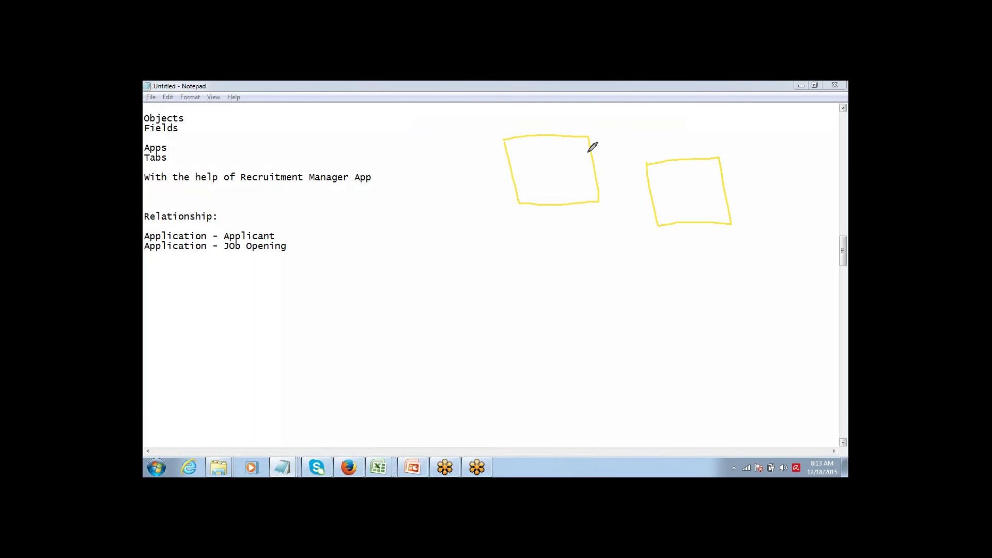
{"action": "left_click_drag", "start_coordinate": [591, 150], "coordinate": [662, 191]}
{"action": "left_click", "coordinate": [147, 228]}
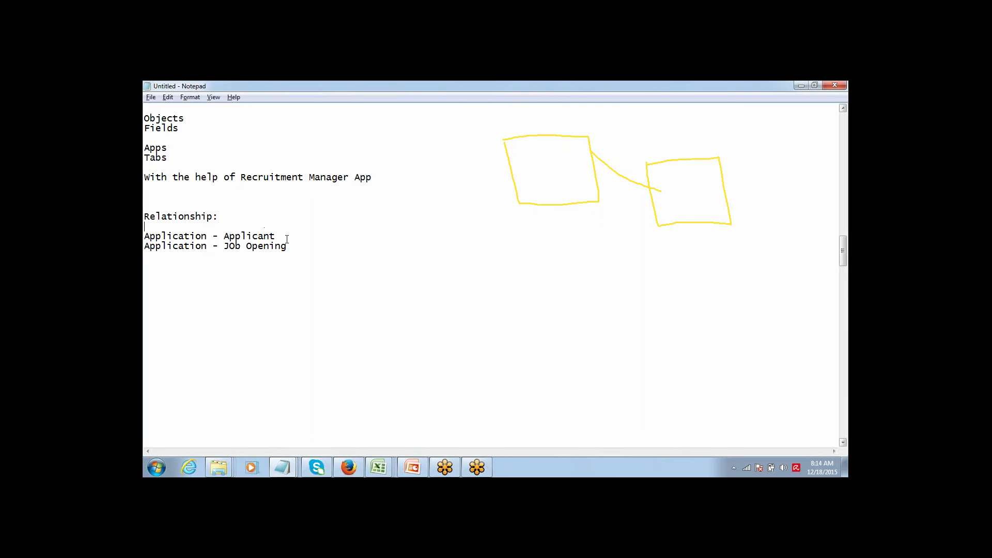
{"action": "left_click_drag", "start_coordinate": [287, 239], "coordinate": [147, 230]}
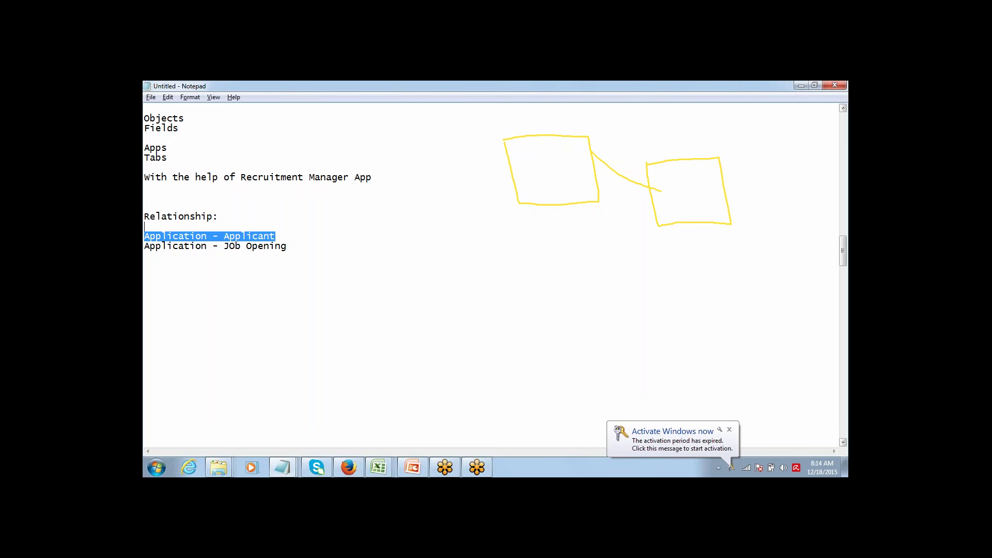
{"action": "left_click", "coordinate": [729, 429]}
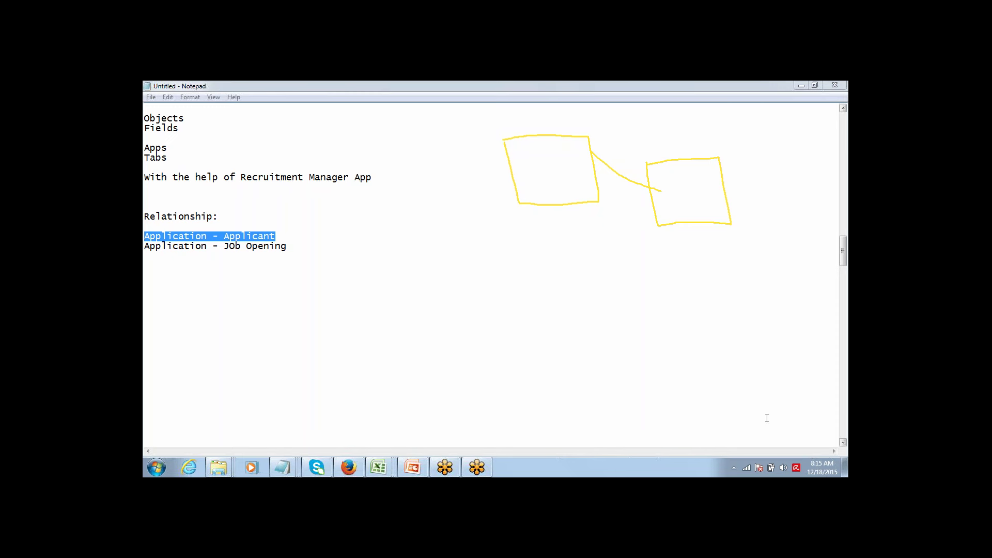
{"action": "left_click", "coordinate": [291, 243]}
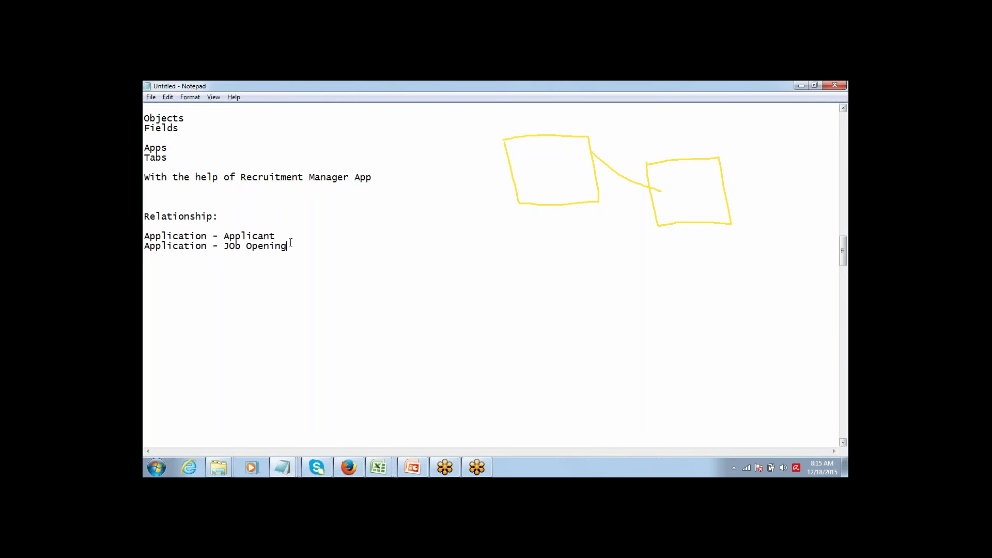
Add the lines 'Identify Parent and CHild' and 'Create a Realationship Field on Child Object'.
{"action": "key", "text": "Return"}
{"action": "key", "text": "Return"}
{"action": "type", "text": "Identify Parent and CHild"}
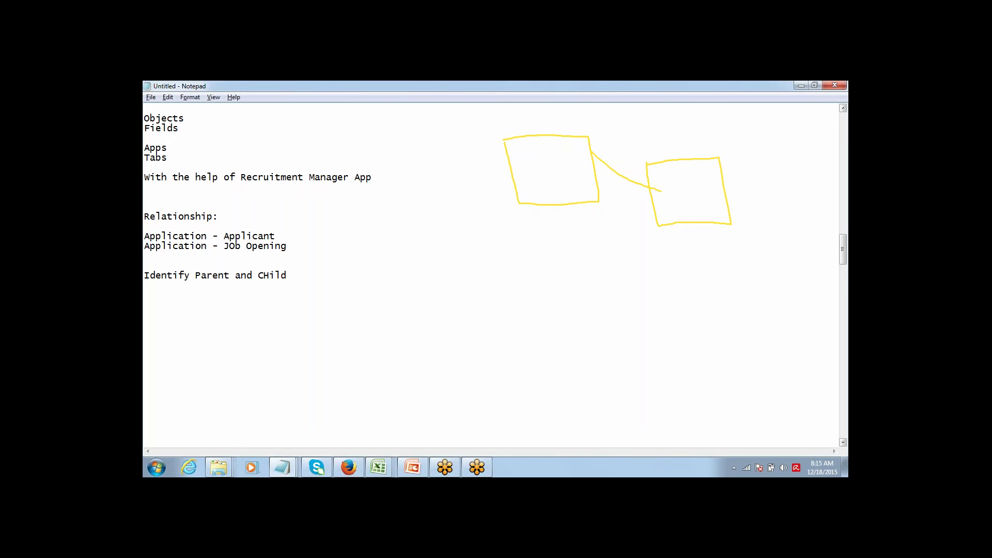
{"action": "key", "text": "Return"}
{"action": "type", "text": "Create a Realationship"}
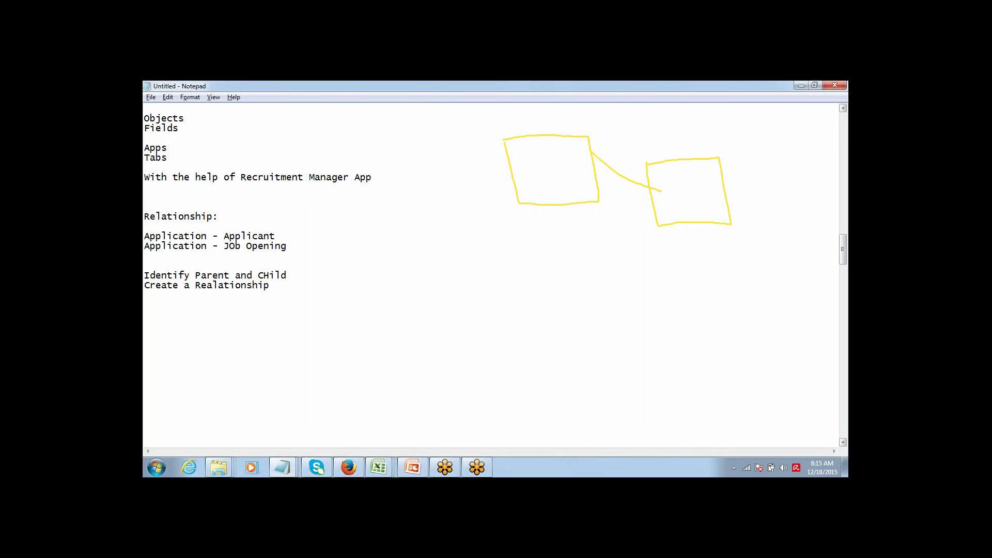
{"action": "type", "text": "Field on Child Object"}
Correct 'CHild' to 'Child' and briefly highlight 'Realationship Field'.
{"action": "key", "text": "Up"}
{"action": "left_click_drag", "start_coordinate": [263, 275], "coordinate": [269, 276]}
{"action": "type", "text": "h"}
{"action": "key", "text": "Down"}
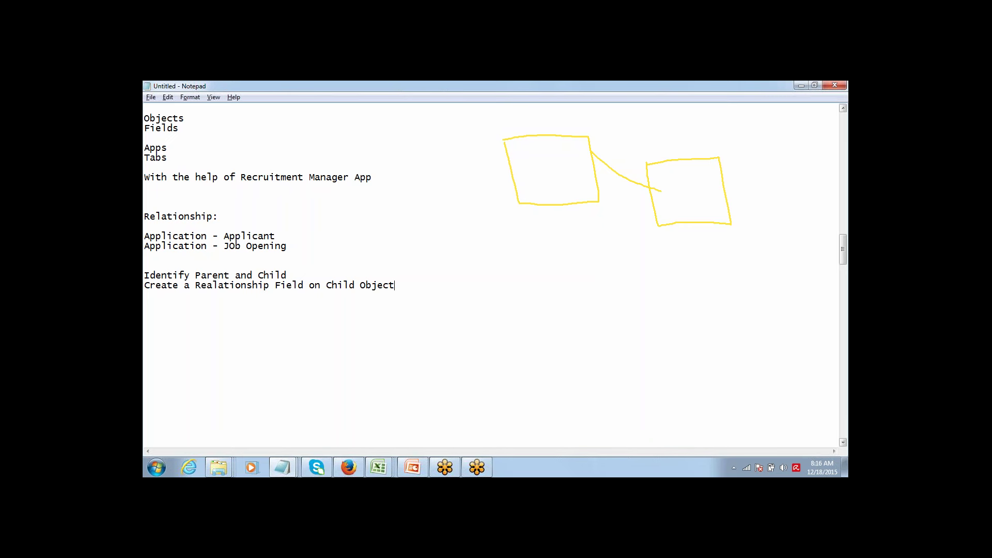
{"action": "left_click_drag", "start_coordinate": [194, 284], "coordinate": [303, 286]}
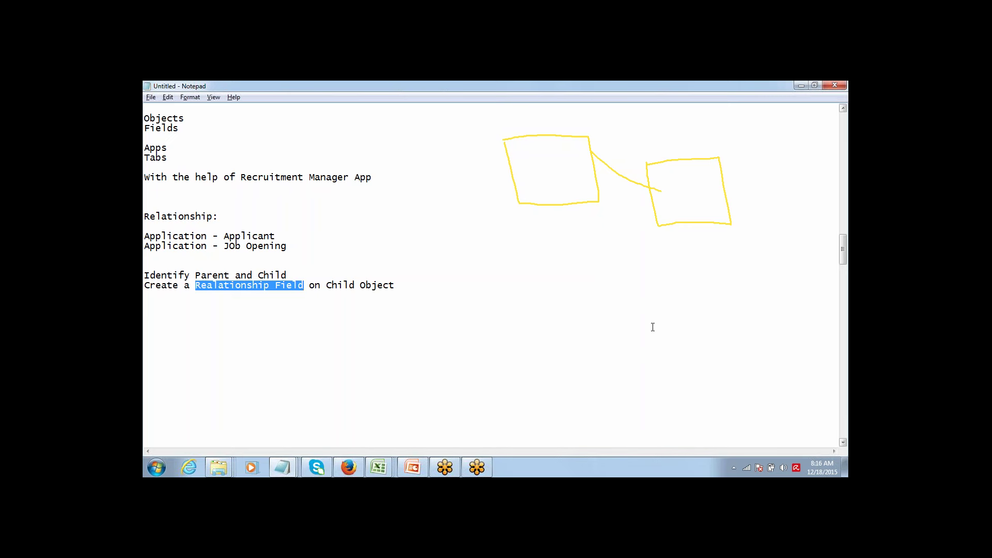
{"action": "left_click", "coordinate": [413, 289]}
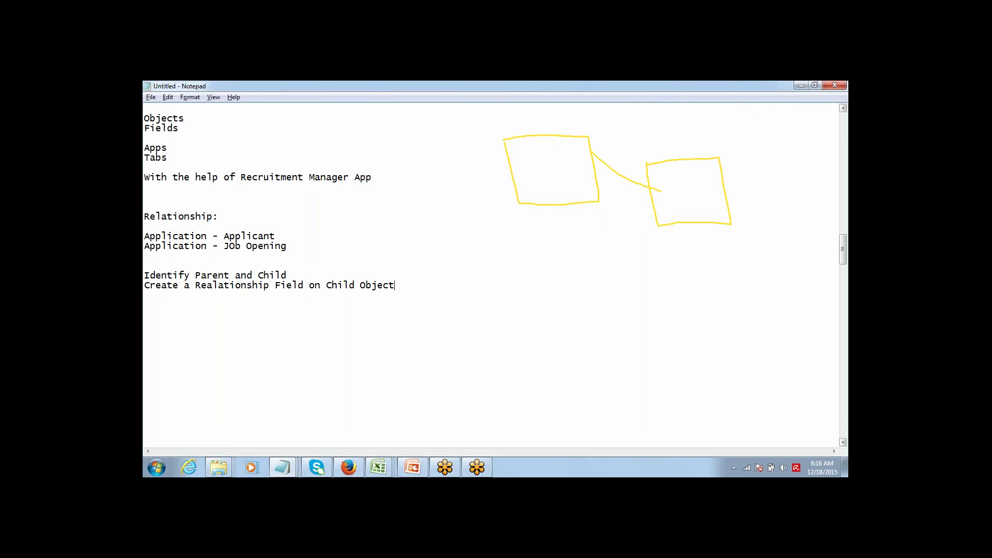
Return to the Salesforce window and clear the screen annotations.
{"action": "mouse_move", "coordinate": [348, 467]}
{"action": "left_click", "coordinate": [357, 432]}
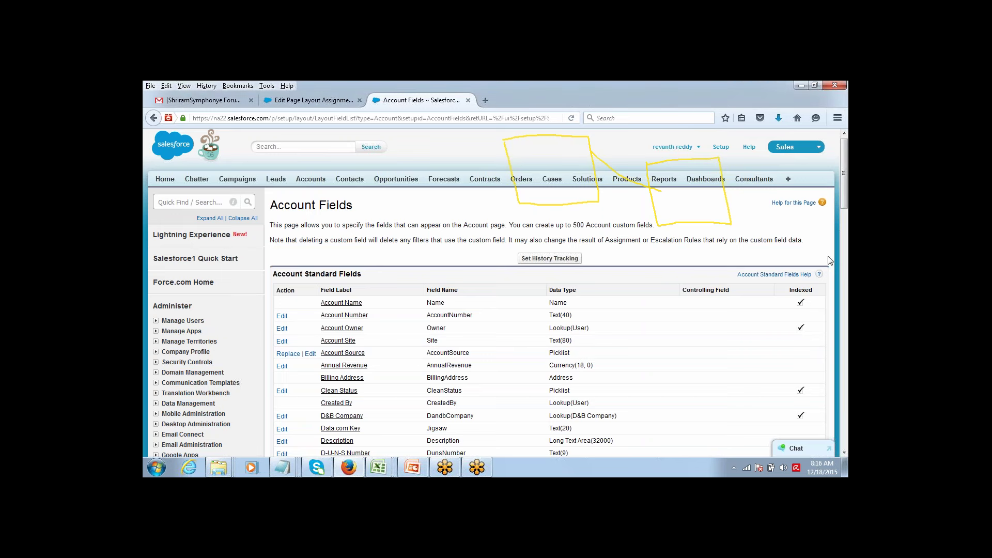
{"action": "key", "text": "Escape"}
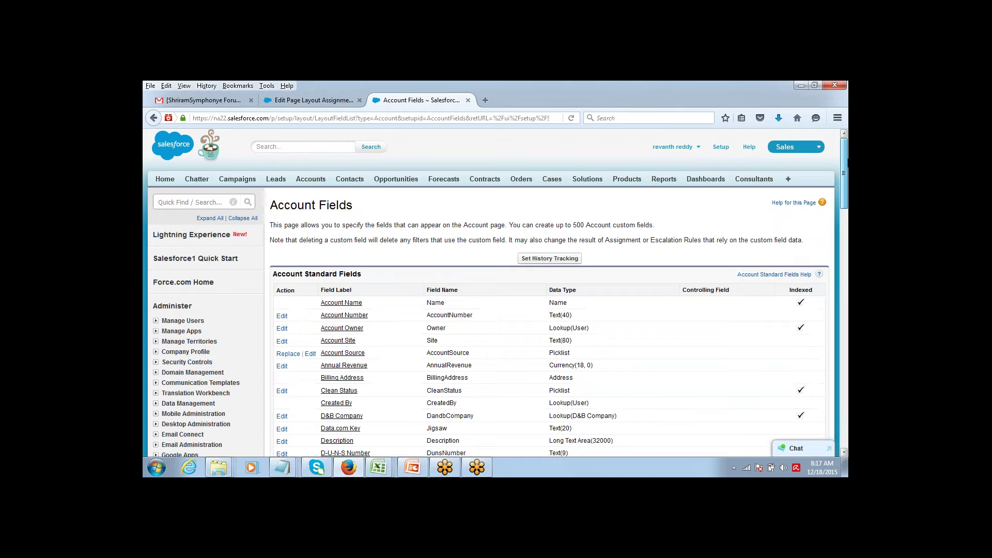
Collapse Customize and open Objects under Create in the Setup sidebar.
{"action": "left_click_drag", "start_coordinate": [845, 173], "coordinate": [846, 231]}
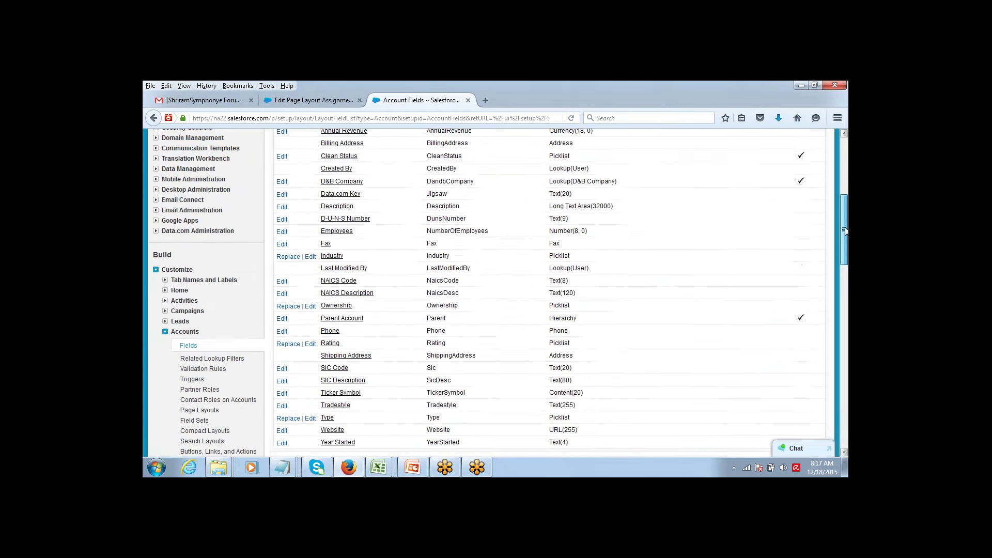
{"action": "scroll", "coordinate": [845, 231], "scroll_direction": "down", "scroll_amount": 2}
{"action": "scroll", "coordinate": [846, 231], "scroll_direction": "down", "scroll_amount": 2}
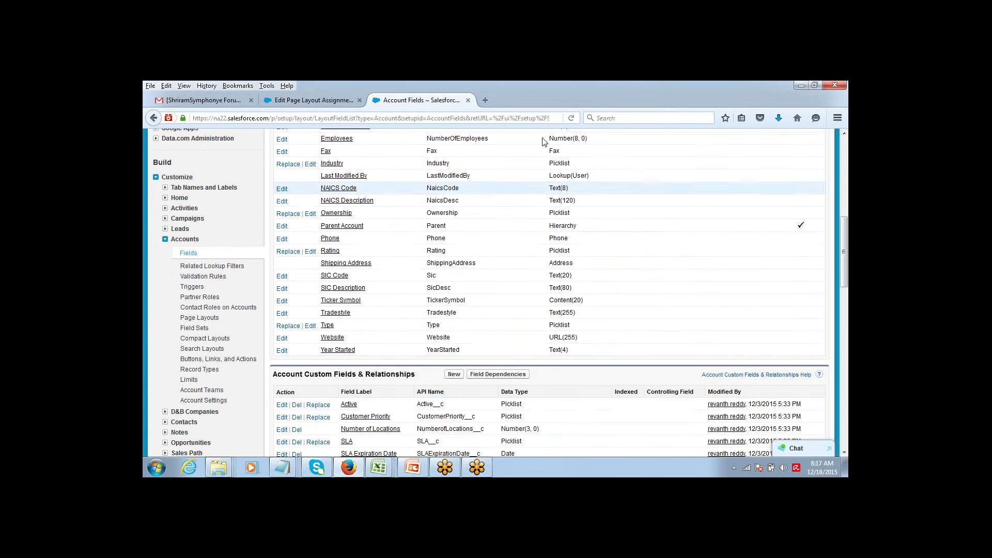
{"action": "left_click", "coordinate": [155, 177]}
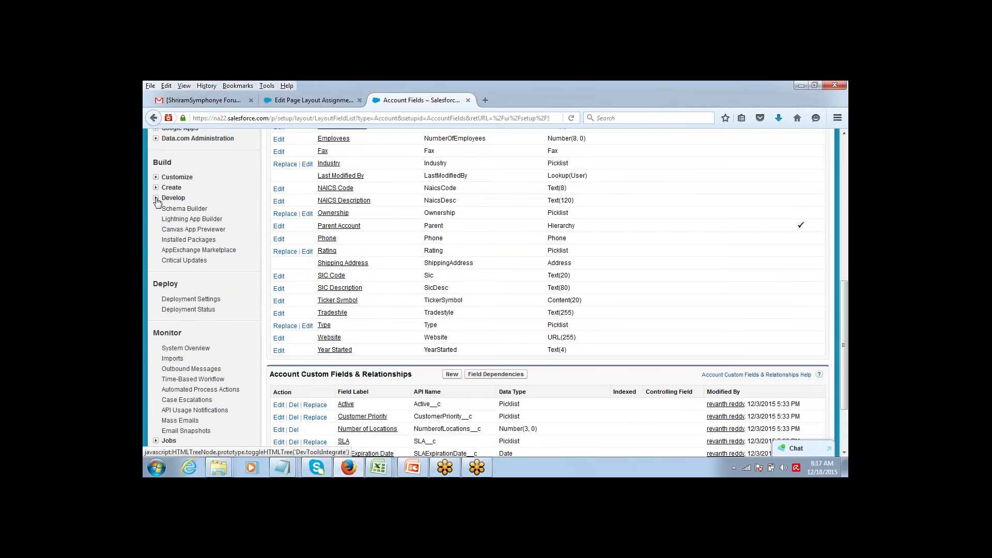
{"action": "left_click", "coordinate": [156, 188]}
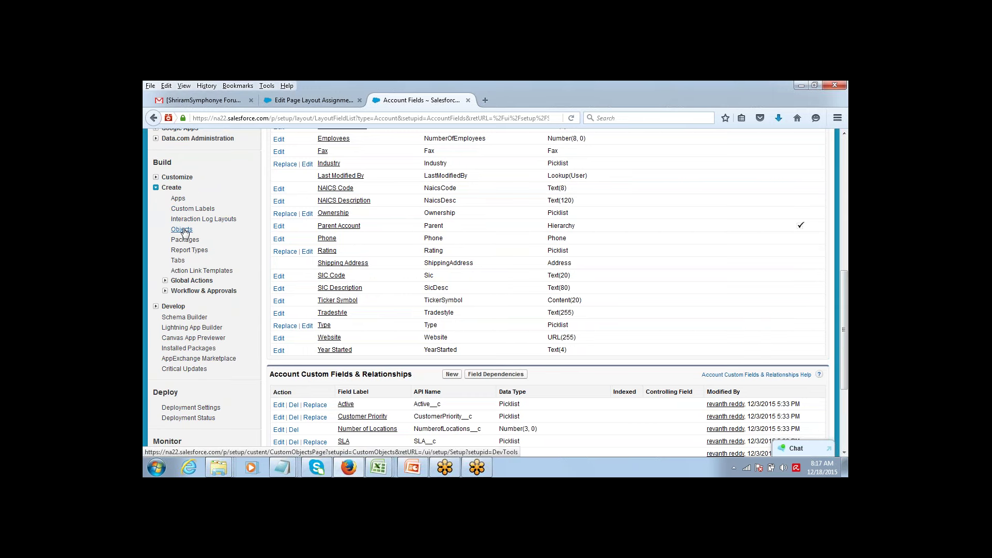
{"action": "left_click", "coordinate": [182, 229]}
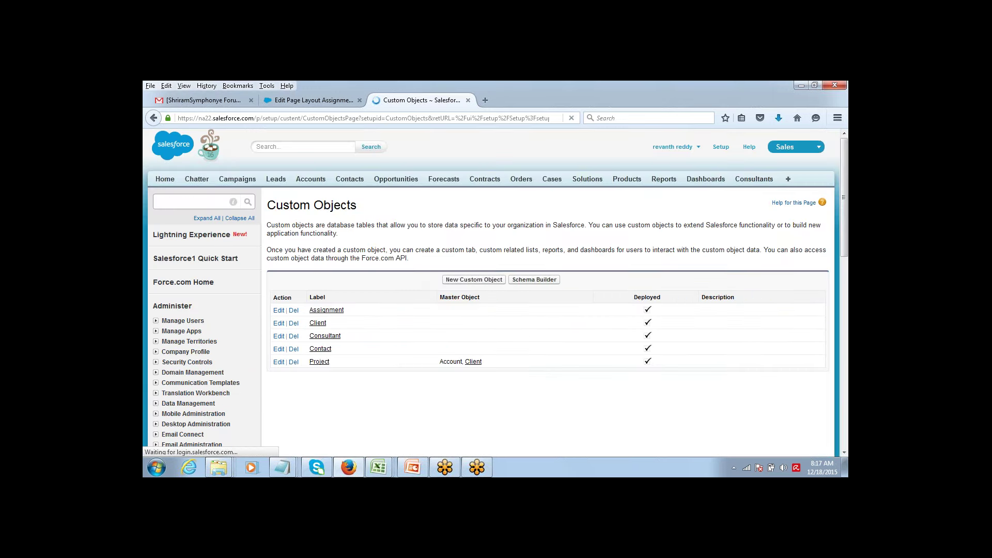
Create a new custom object labelled 'Applicant' with plural label 'Applicants' and save it.
{"action": "left_click", "coordinate": [482, 281]}
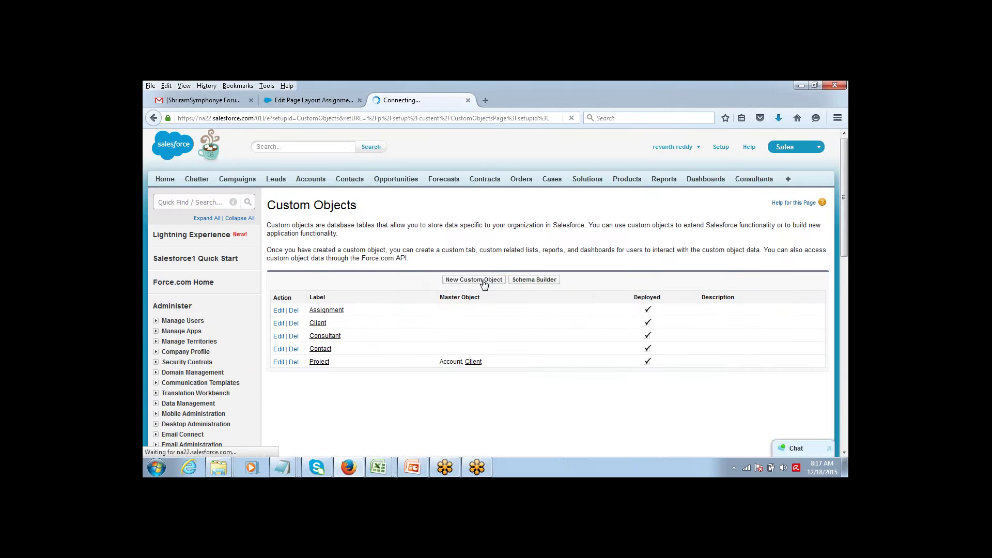
{"action": "left_click", "coordinate": [426, 302]}
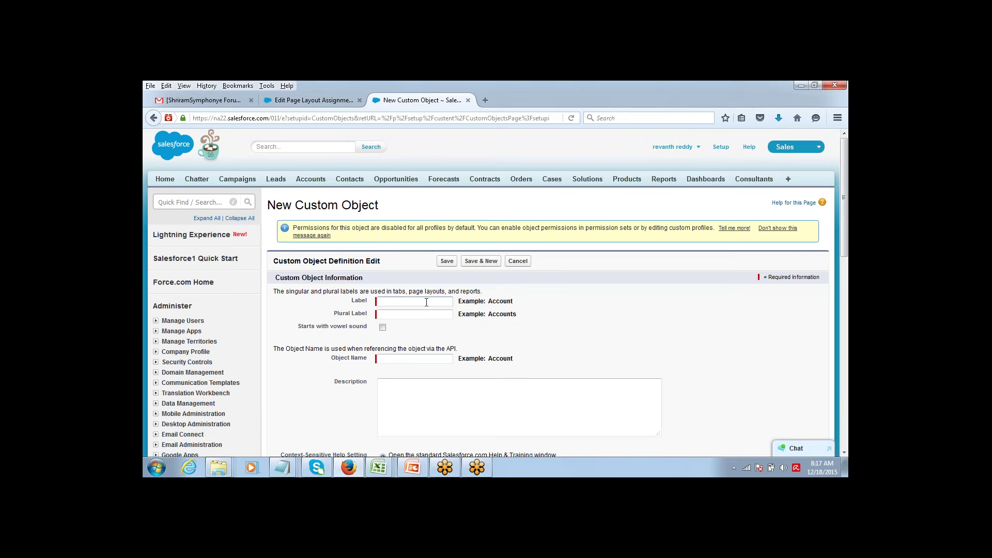
{"action": "type", "text": "Appli"}
{"action": "key", "text": "BackSpace"}
{"action": "type", "text": "c"}
{"action": "type", "text": "cant"}
{"action": "key", "text": "Tab"}
{"action": "key", "text": "shift+Tab"}
{"action": "key", "text": "ctrl+c"}
{"action": "key", "text": "Tab"}
{"action": "key", "text": "ctrl+v"}
{"action": "type", "text": "s"}
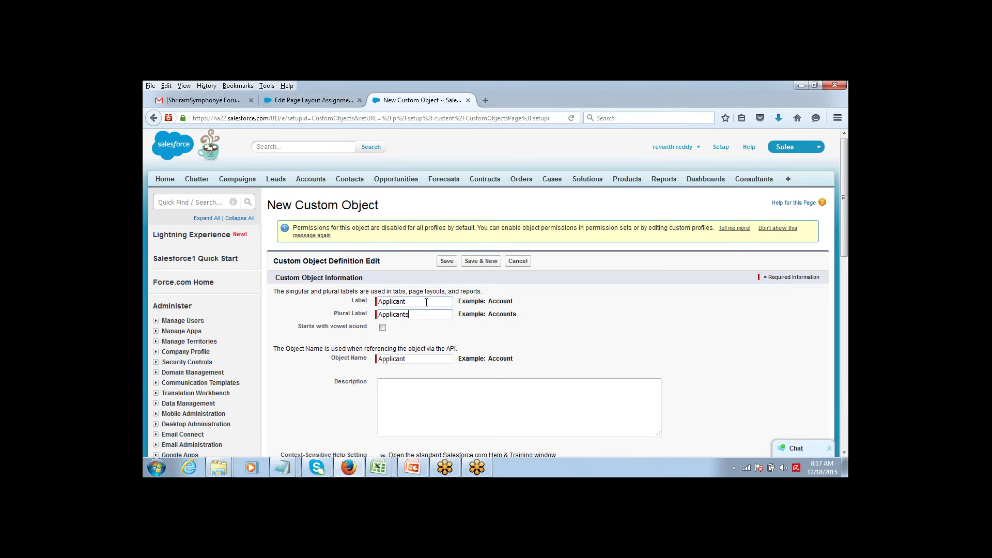
{"action": "left_click", "coordinate": [446, 261]}
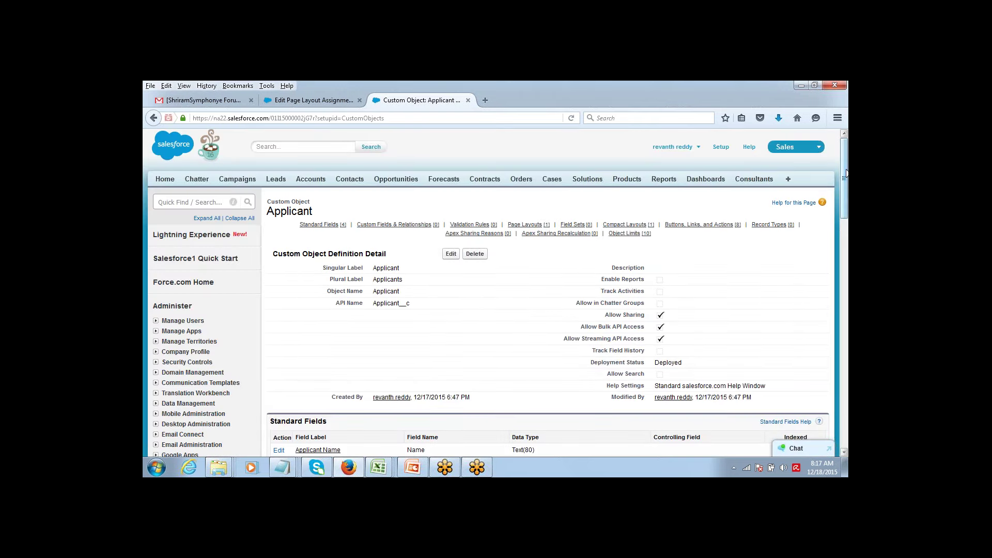
Scroll the Applicant detail page, then return to the Custom Objects list via Create > Objects.
{"action": "mouse_move", "coordinate": [843, 176]}
{"action": "left_mouse_down"}
{"action": "mouse_move", "coordinate": [843, 248]}
{"action": "mouse_move", "coordinate": [844, 178]}
{"action": "left_mouse_up"}
{"action": "mouse_move", "coordinate": [847, 164]}
{"action": "left_mouse_down"}
{"action": "mouse_move", "coordinate": [846, 217]}
{"action": "mouse_move", "coordinate": [846, 163]}
{"action": "left_mouse_up"}
{"action": "left_click_drag", "start_coordinate": [846, 178], "coordinate": [845, 237]}
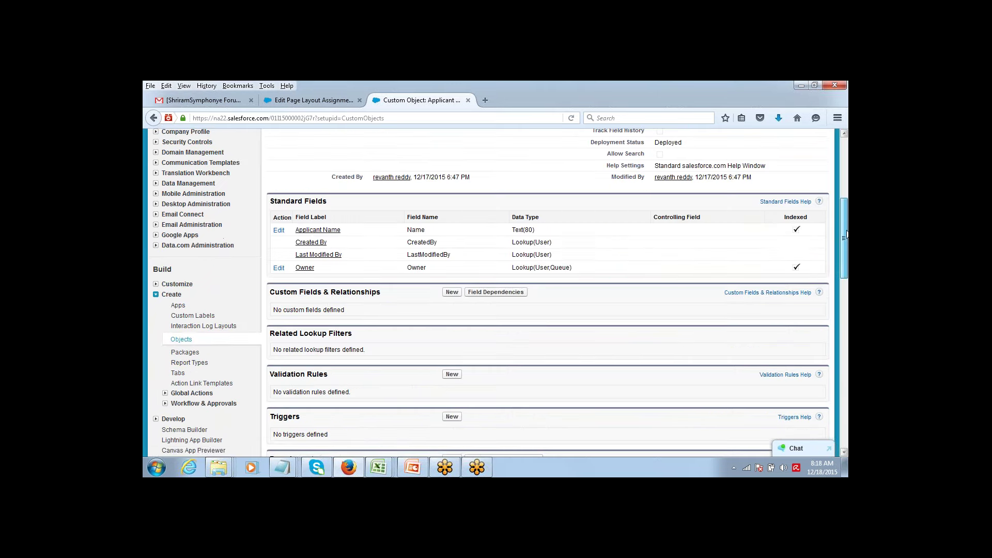
{"action": "left_click", "coordinate": [181, 340]}
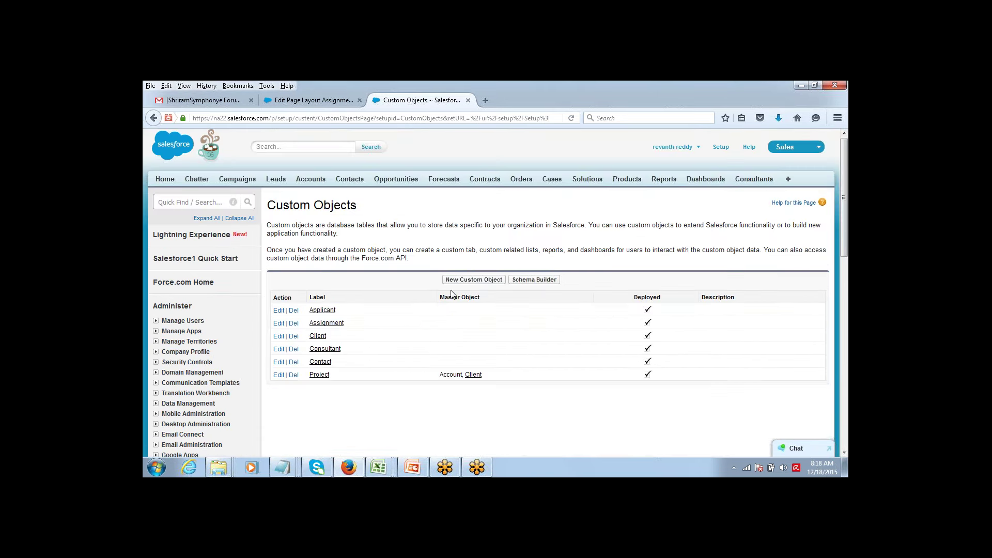
Create a new custom object labelled 'Application' with plural label 'Applications' and save it.
{"action": "left_click", "coordinate": [474, 281]}
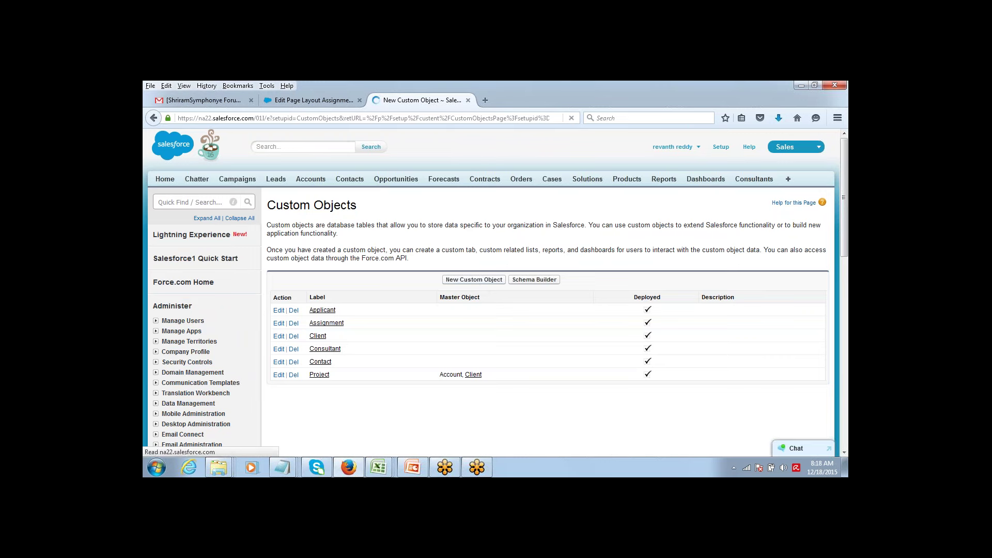
{"action": "type", "text": "Ap"}
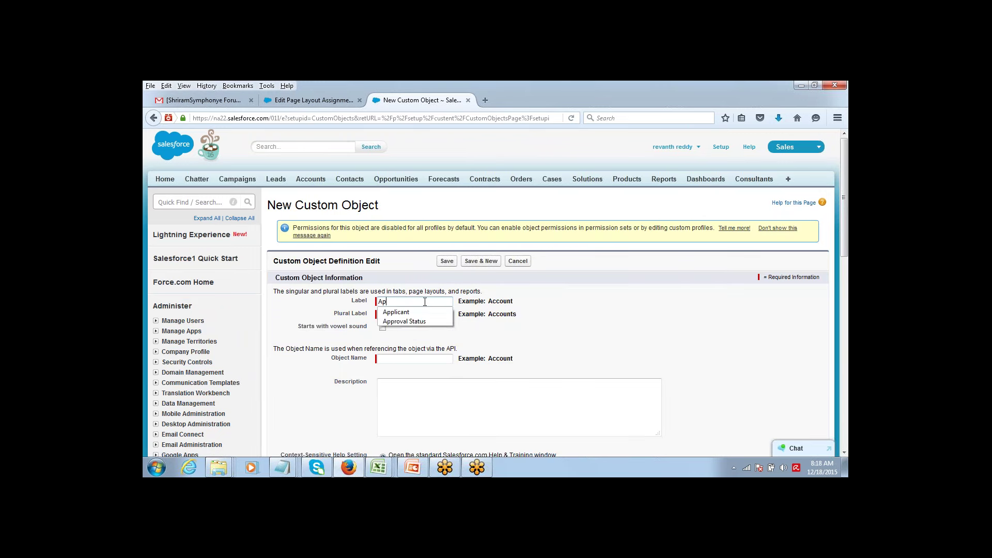
{"action": "type", "text": "plication"}
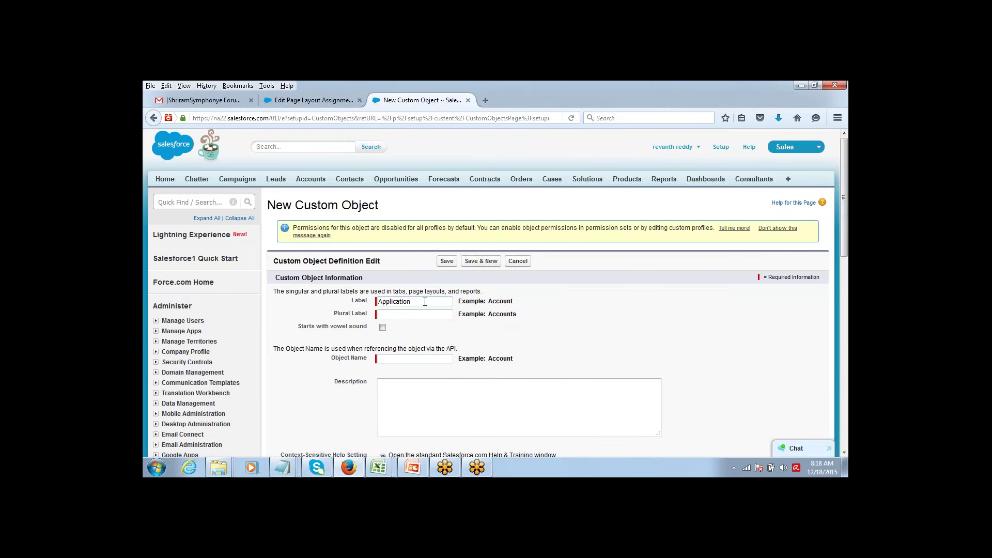
{"action": "double_click", "coordinate": [425, 302]}
{"action": "key", "text": "ctrl+c"}
{"action": "key", "text": "Tab"}
{"action": "key", "text": "ctrl+v"}
{"action": "left_click", "coordinate": [446, 261]}
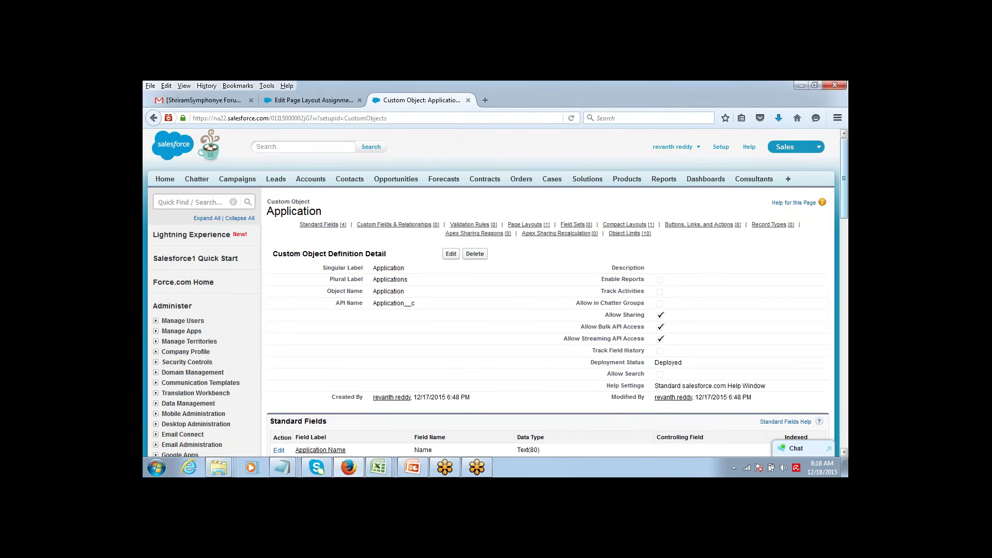
Scroll to Custom Fields & Relationships on Application and start a new custom field.
{"action": "mouse_move", "coordinate": [840, 166]}
{"action": "left_mouse_down"}
{"action": "mouse_move", "coordinate": [839, 218]}
{"action": "mouse_move", "coordinate": [846, 175]}
{"action": "left_mouse_up"}
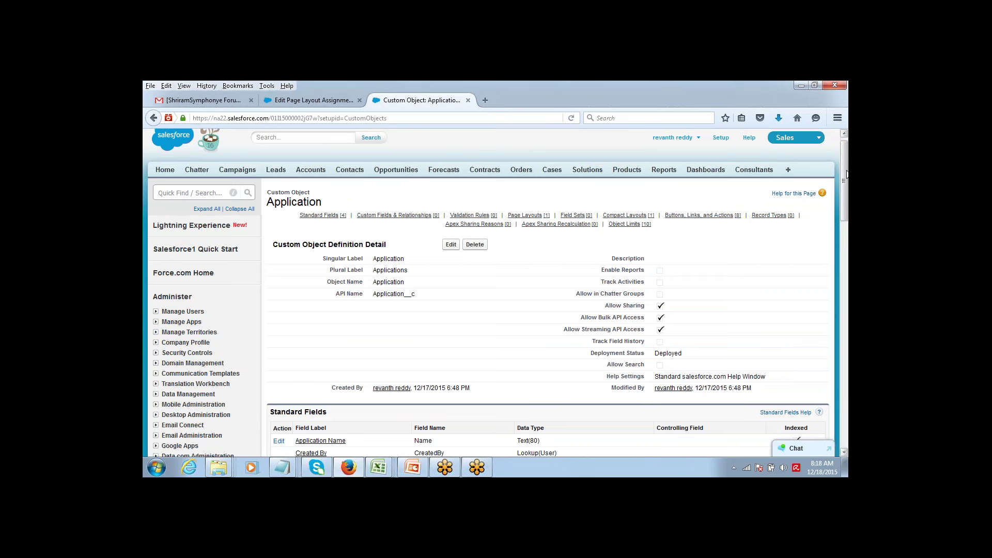
{"action": "mouse_move", "coordinate": [846, 175]}
{"action": "left_mouse_down"}
{"action": "mouse_move", "coordinate": [846, 186]}
{"action": "mouse_move", "coordinate": [846, 171]}
{"action": "left_mouse_up"}
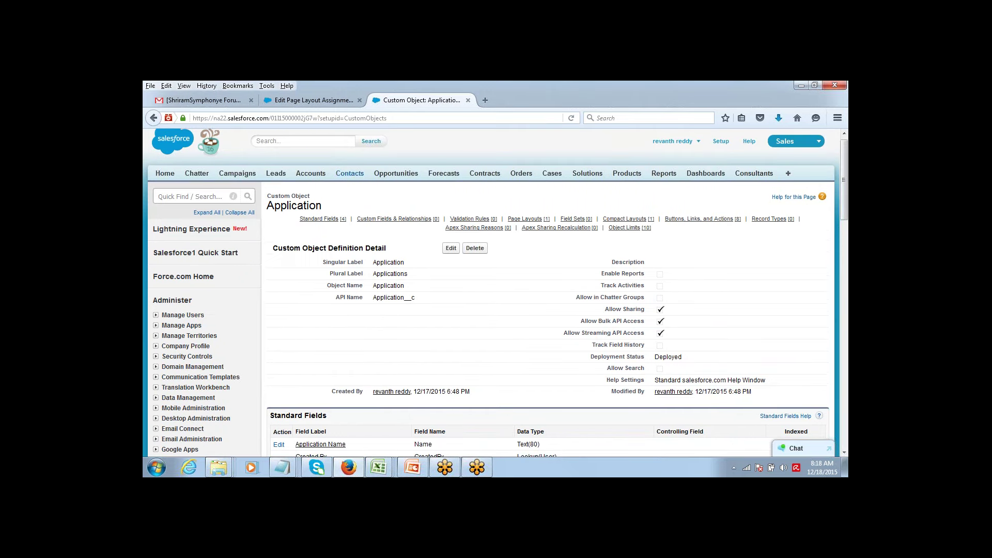
{"action": "double_click", "coordinate": [280, 209]}
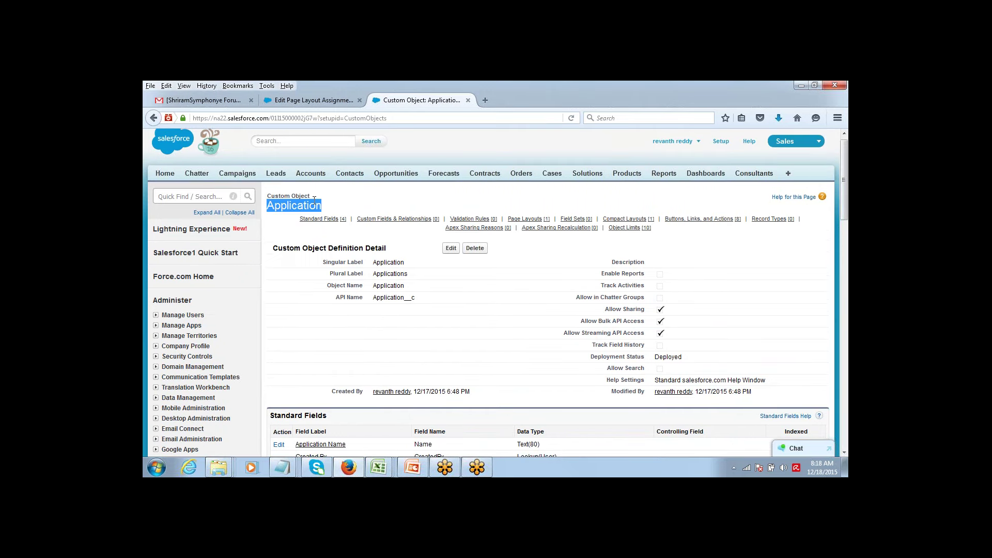
{"action": "left_click_drag", "start_coordinate": [846, 189], "coordinate": [846, 254]}
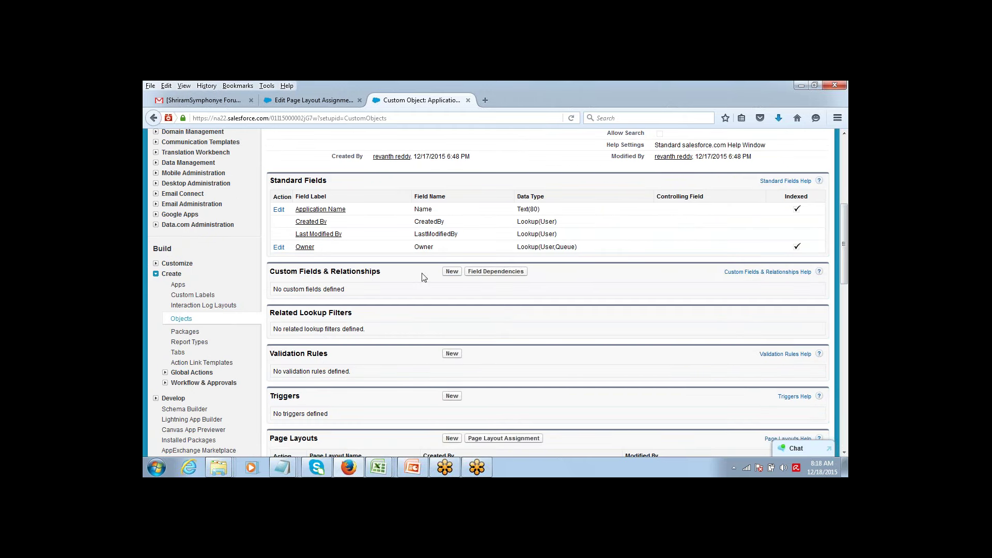
{"action": "left_click", "coordinate": [452, 272]}
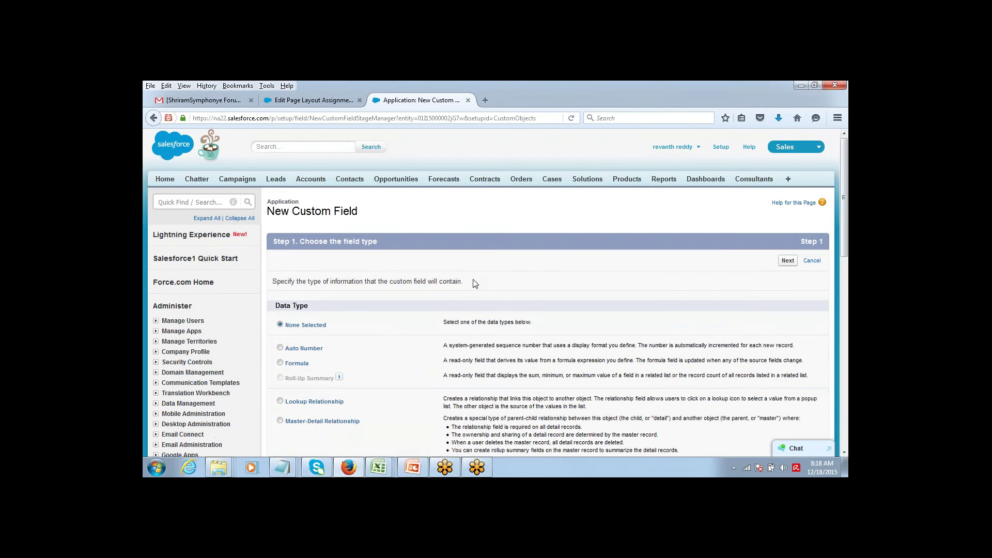
Compare Lookup and Master-Detail, then pick Lookup Relationship as the new field's type.
{"action": "scroll", "coordinate": [622, 246], "scroll_direction": "down", "scroll_amount": 2}
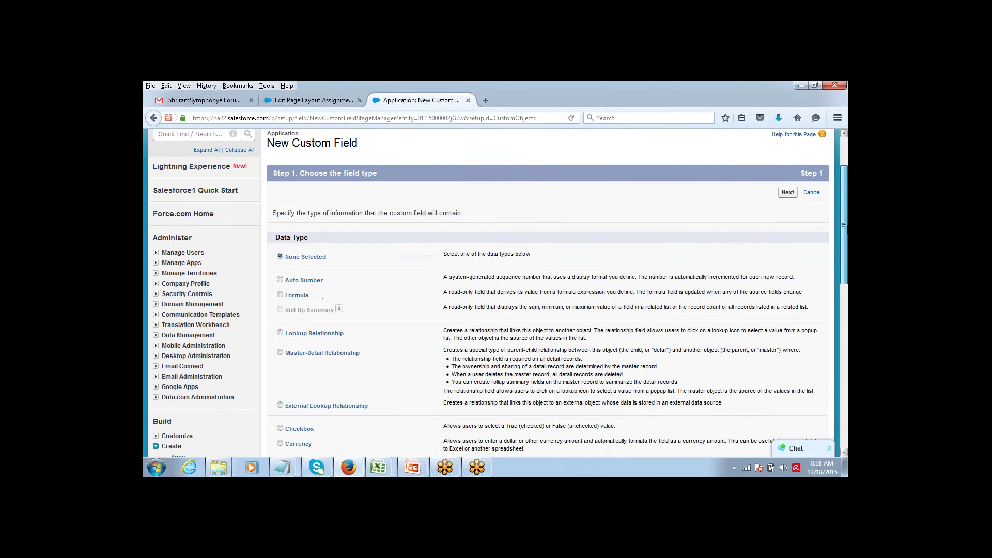
{"action": "left_click", "coordinate": [280, 333]}
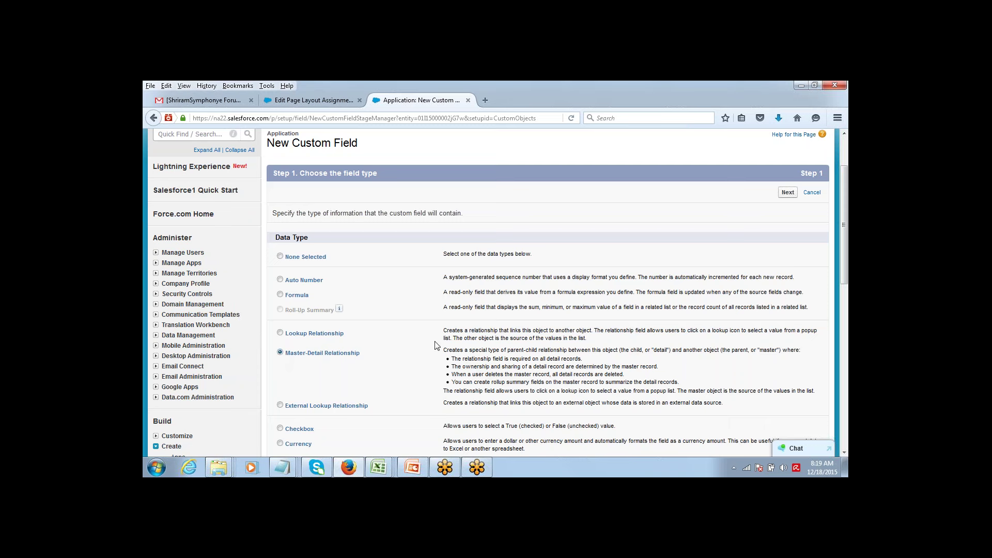
{"action": "left_click", "coordinate": [280, 334]}
{"action": "left_click", "coordinate": [280, 353]}
{"action": "left_click_drag", "start_coordinate": [489, 360], "coordinate": [522, 374]}
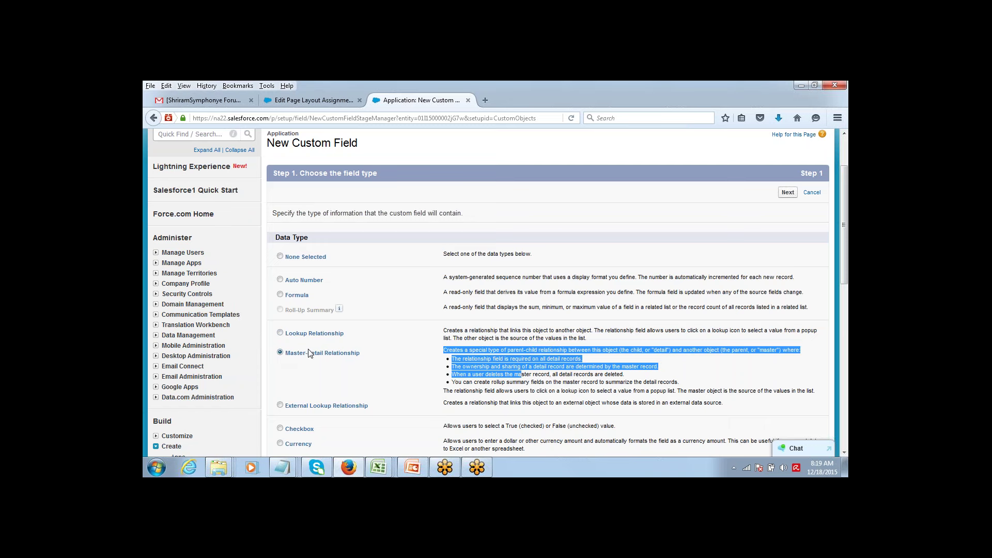
{"action": "left_click", "coordinate": [280, 333]}
{"action": "left_click", "coordinate": [468, 364]}
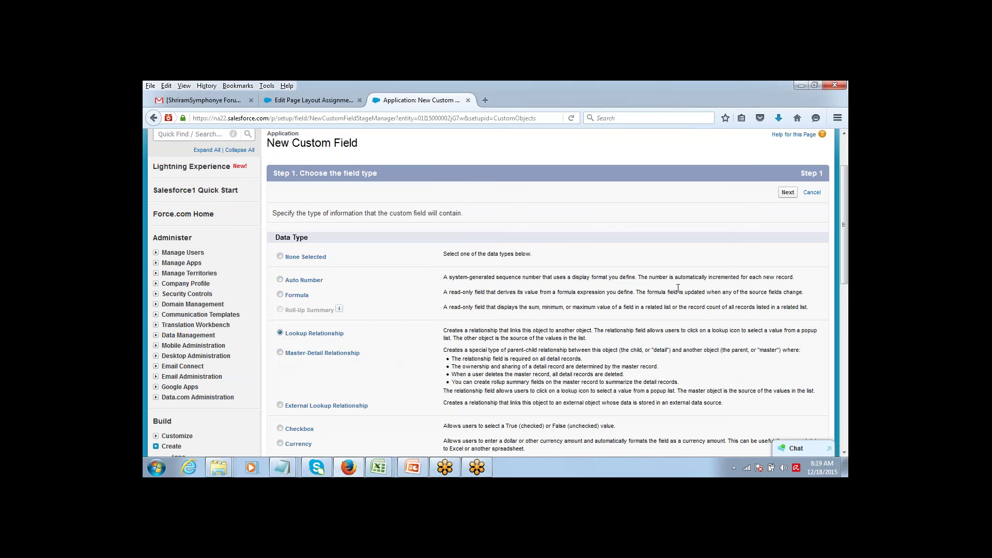
{"action": "left_click", "coordinate": [786, 194]}
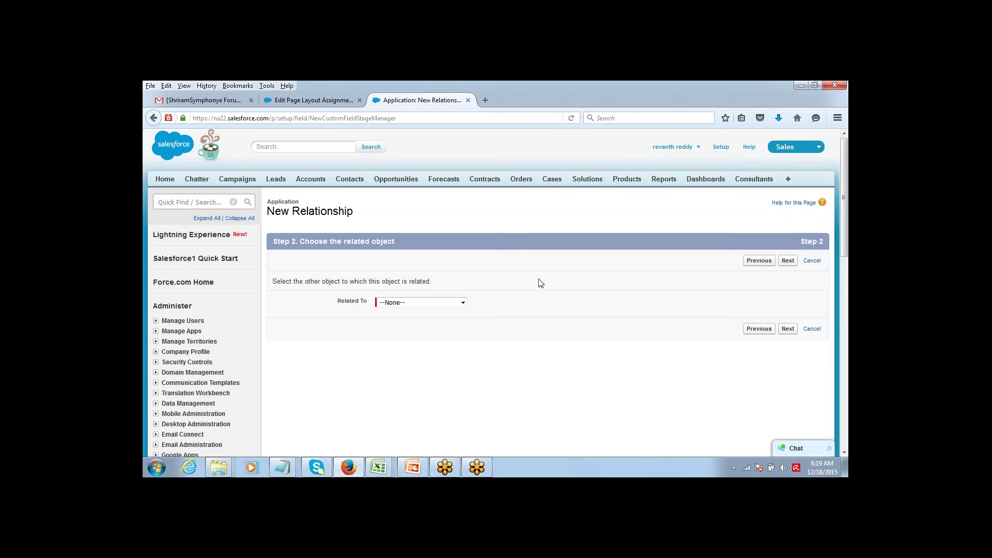
Relate the lookup field to Applicant and keep the field label and name 'Applicant'.
{"action": "left_click", "coordinate": [406, 304]}
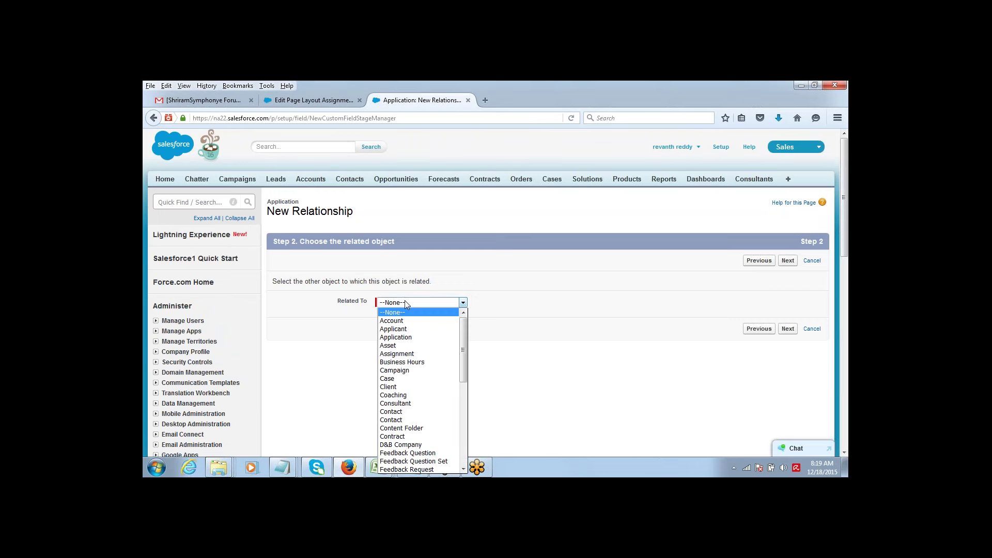
{"action": "left_click", "coordinate": [405, 329]}
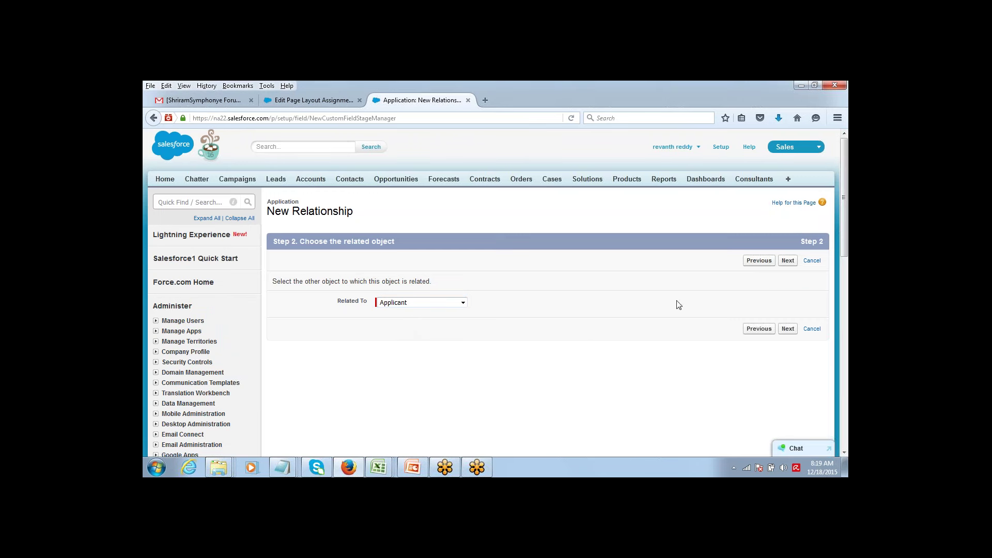
{"action": "left_click", "coordinate": [787, 262]}
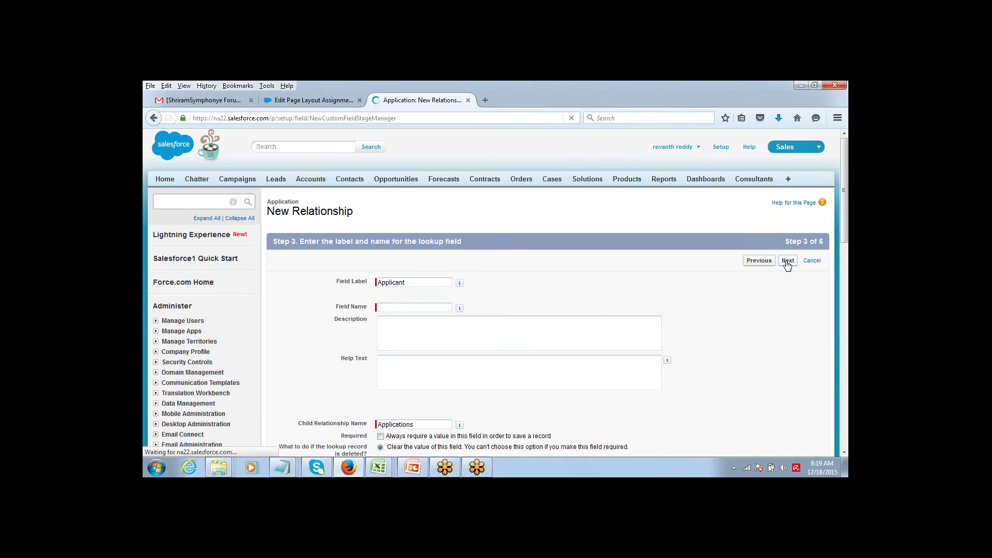
{"action": "left_click", "coordinate": [413, 281]}
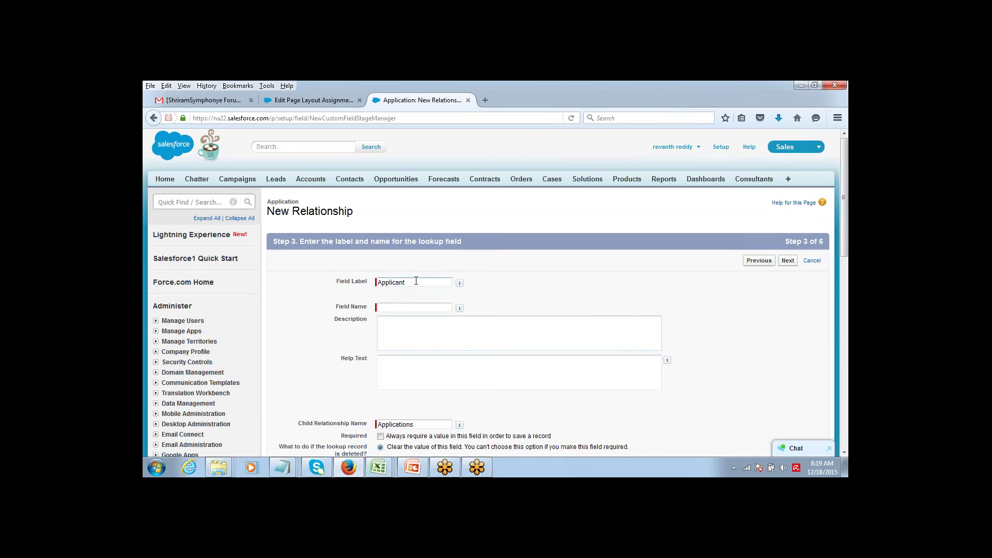
{"action": "double_click", "coordinate": [416, 282]}
{"action": "key", "text": "Tab"}
Make the Applicant field visible to all profiles, accept layouts and related lists, and save.
{"action": "left_click", "coordinate": [787, 261]}
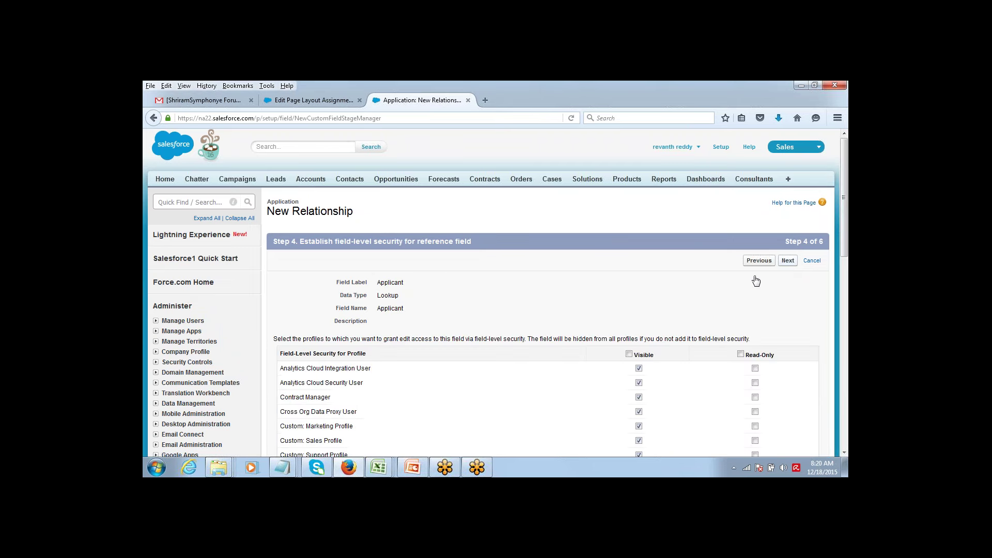
{"action": "left_click", "coordinate": [629, 354]}
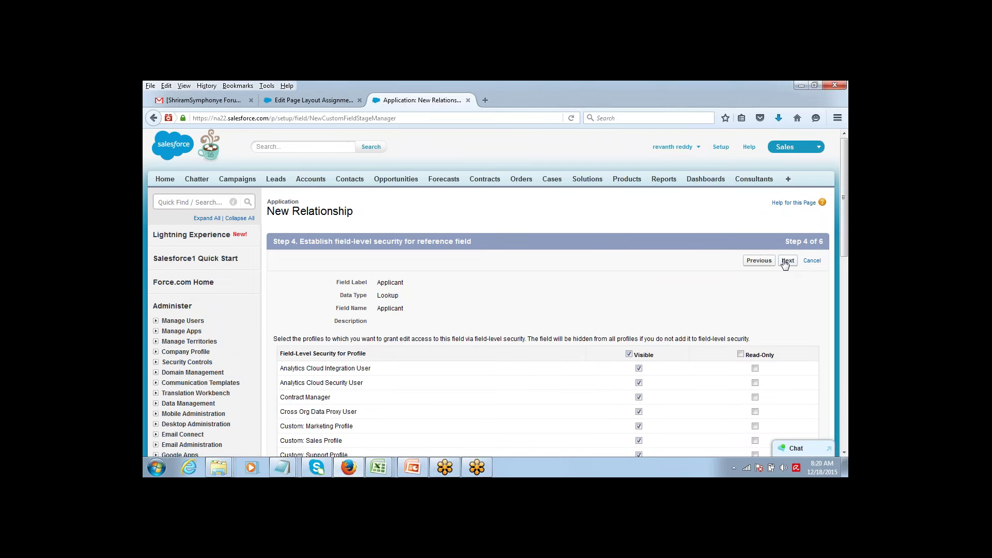
{"action": "left_click", "coordinate": [786, 262]}
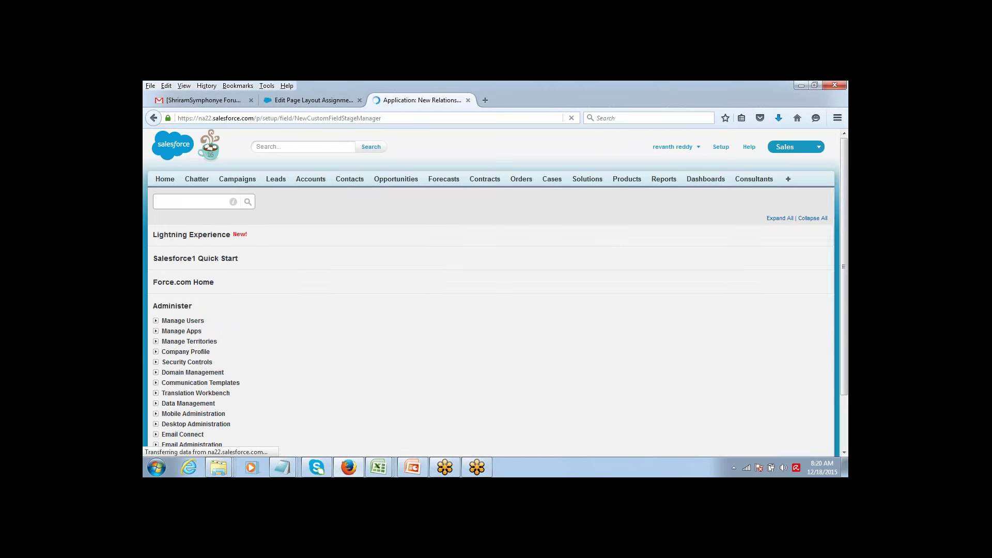
{"action": "left_click", "coordinate": [788, 260]}
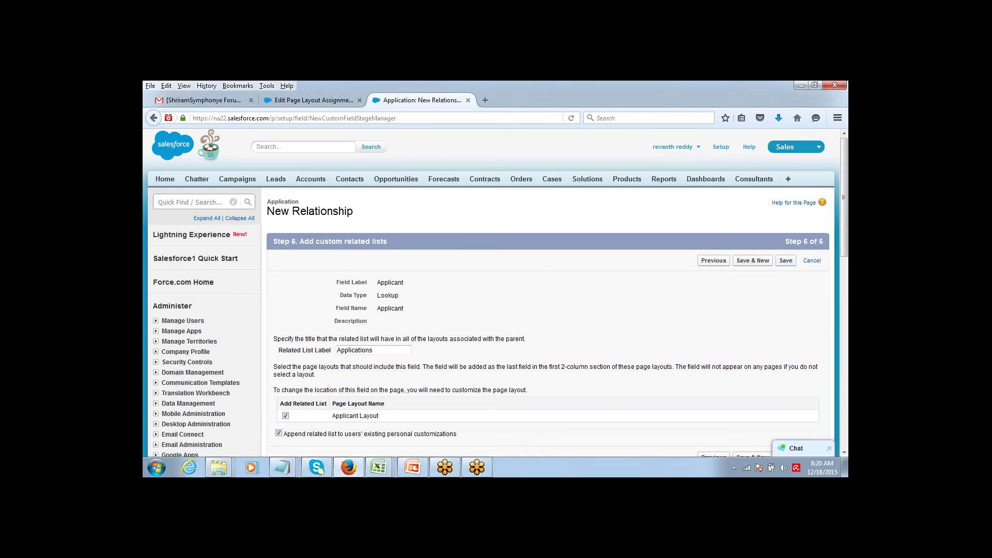
{"action": "left_click", "coordinate": [786, 261]}
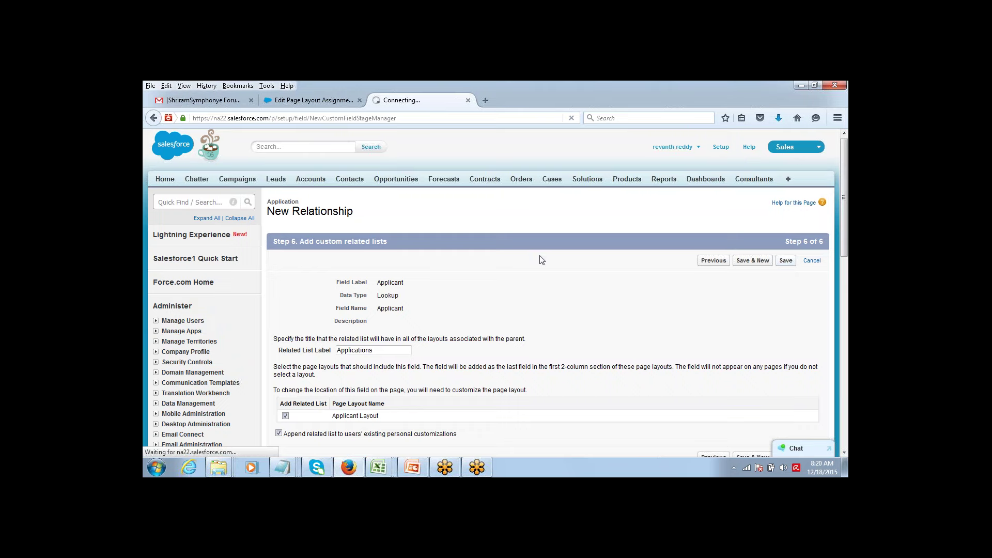
In Notepad, start a new line reading 'Job Openings' and 'Applicants' side by side.
{"action": "mouse_move", "coordinate": [282, 466]}
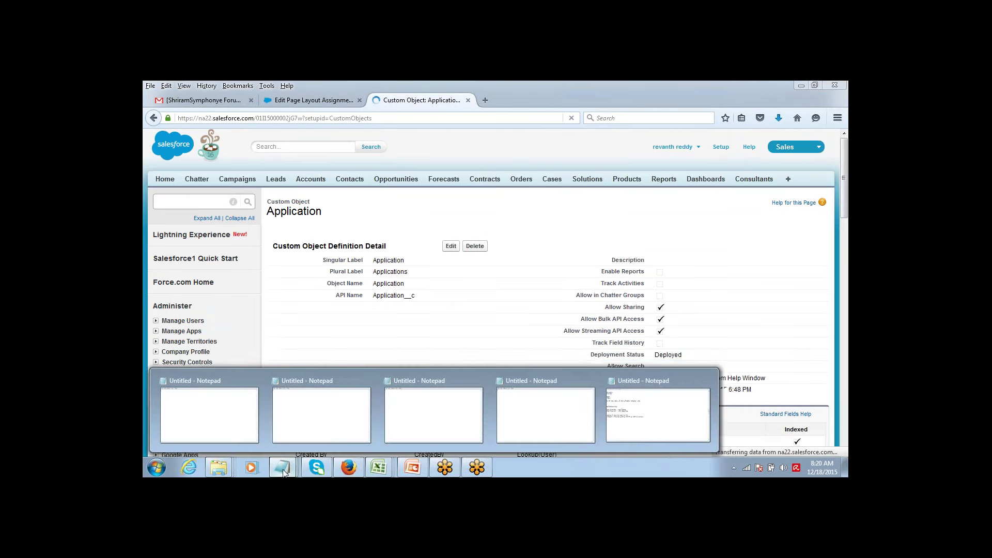
{"action": "left_click", "coordinate": [658, 415]}
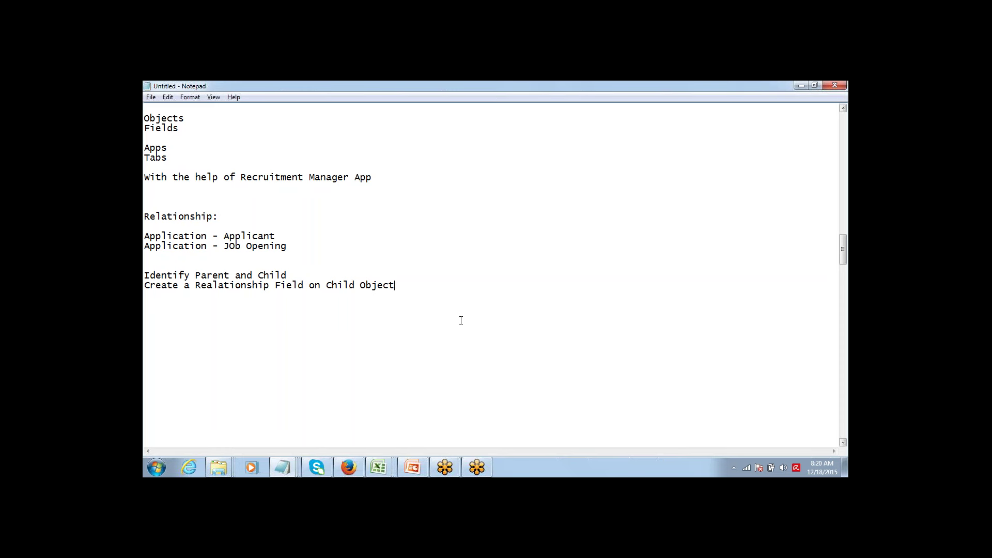
{"action": "key", "text": "Return"}
{"action": "key", "text": "Return"}
{"action": "key", "text": "Return"}
{"action": "key", "text": "Return"}
{"action": "key", "text": "Return"}
{"action": "key", "text": "Return"}
{"action": "key", "text": "Return"}
{"action": "key", "text": "Return"}
{"action": "key", "text": "Return"}
{"action": "key", "text": "Return"}
{"action": "key", "text": "Return"}
{"action": "key", "text": "Return"}
{"action": "key", "text": "Return"}
{"action": "key", "text": "Return"}
{"action": "key", "text": "Return"}
{"action": "key", "text": "Return"}
{"action": "key", "text": "Return"}
{"action": "key", "text": "Return"}
{"action": "key", "text": "Return"}
{"action": "key", "text": "Return"}
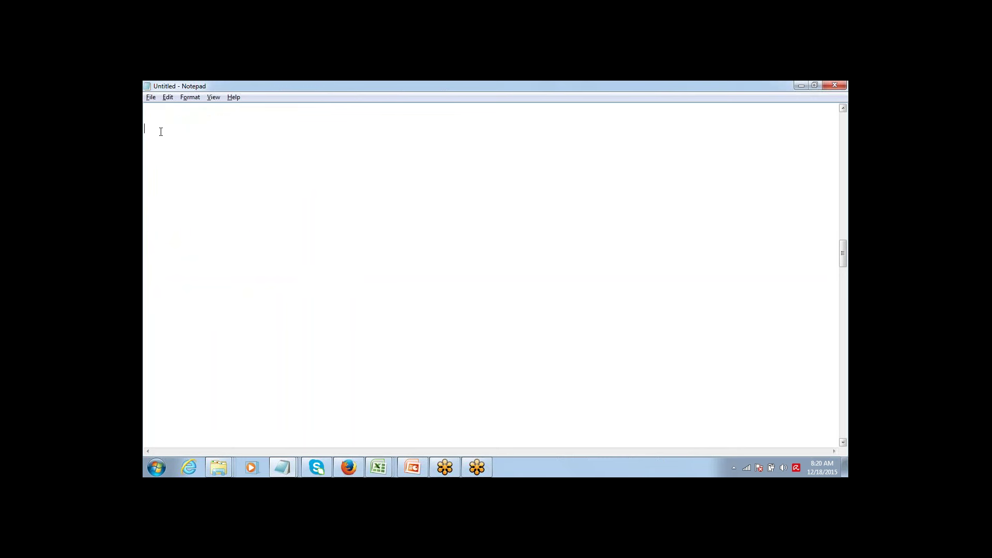
{"action": "type", "text": "Job Openings       Applicants"}
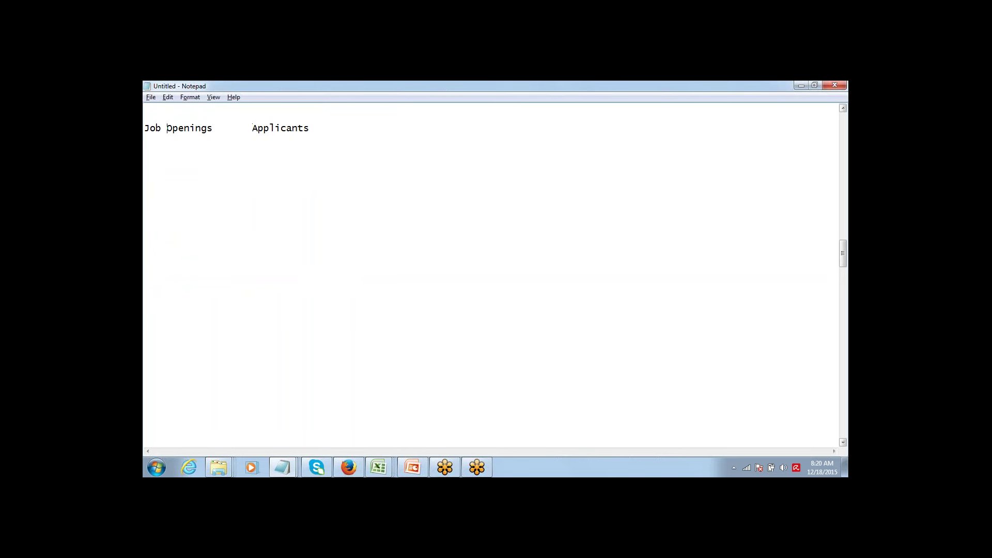
{"action": "key", "text": "shift+Right"}
{"action": "left_click", "coordinate": [309, 129]}
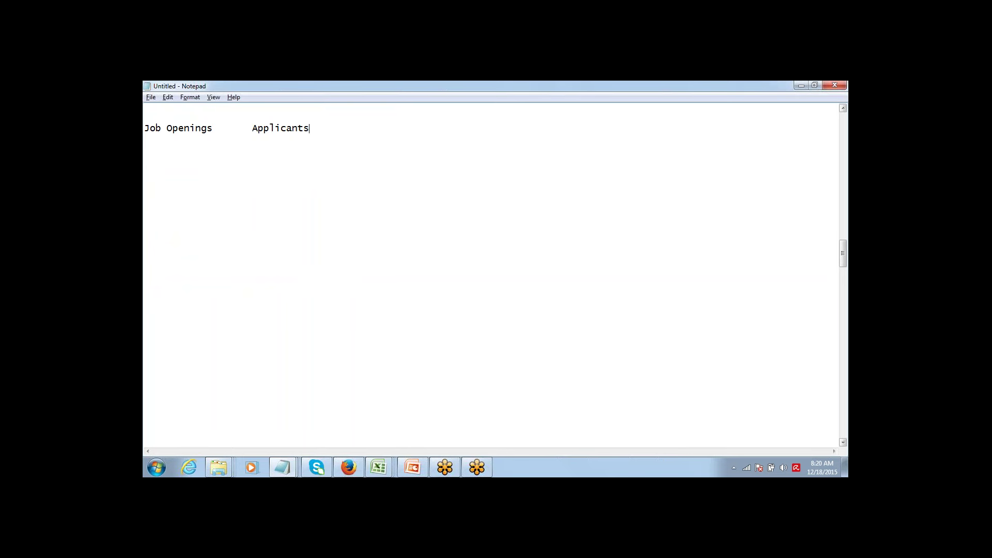
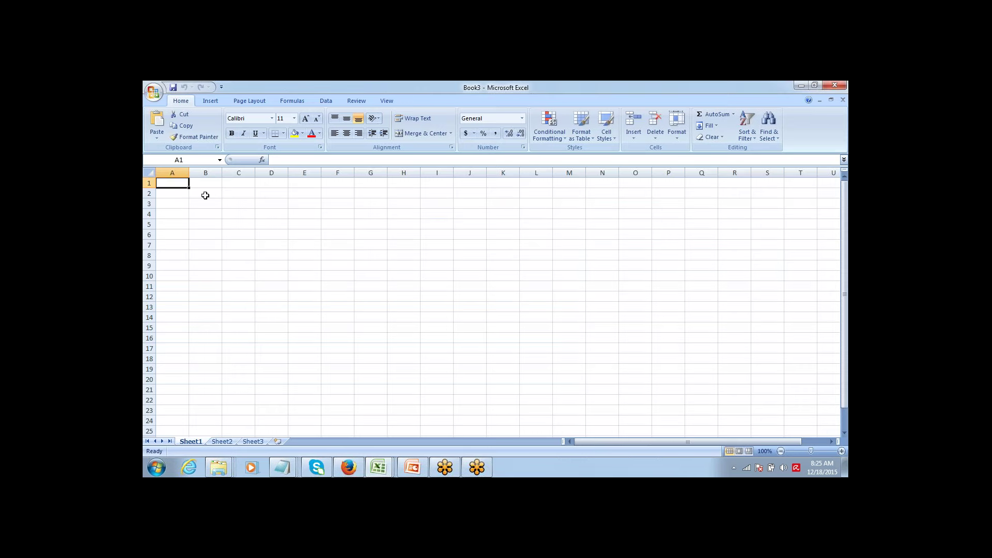
Merge B2:C2 and enter a bold 'Job' heading.
{"action": "left_click_drag", "start_coordinate": [205, 195], "coordinate": [237, 194]}
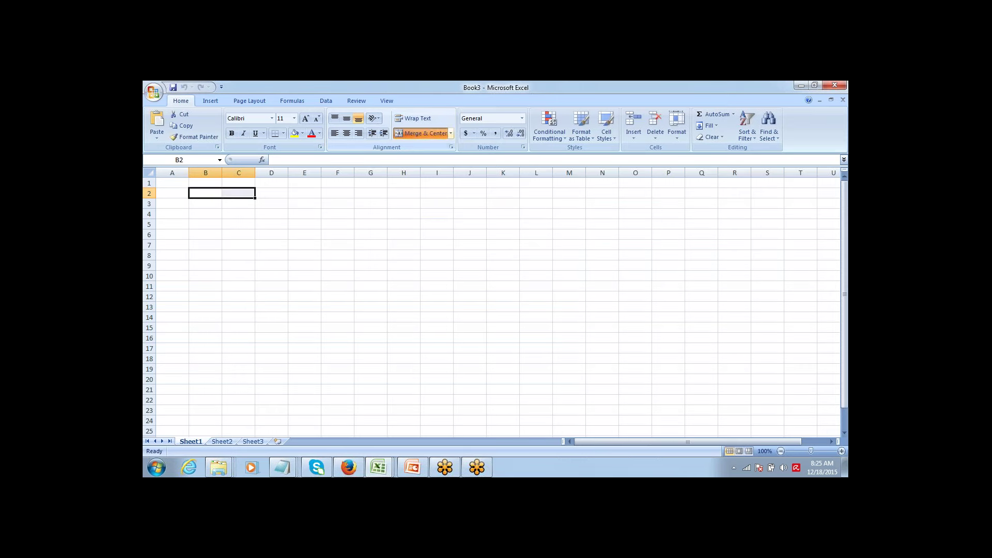
{"action": "left_click", "coordinate": [415, 133]}
{"action": "type", "text": "JOb"}
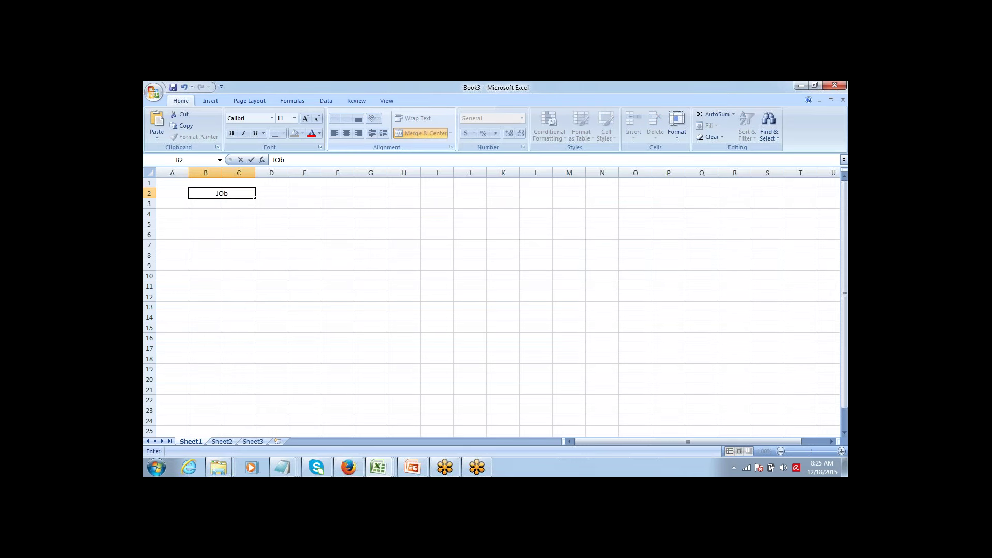
{"action": "left_click", "coordinate": [238, 204]}
{"action": "left_click", "coordinate": [221, 193]}
{"action": "key", "text": "ctrl+b"}
{"action": "left_click", "coordinate": [238, 204]}
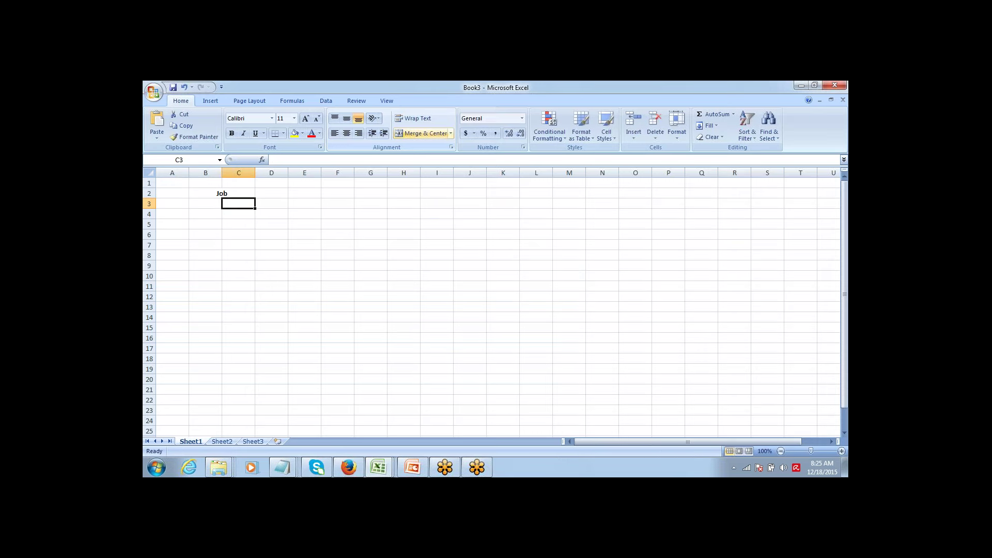
{"action": "left_click", "coordinate": [221, 193]}
Enter the row labels Title and Salary in B3 and B4.
{"action": "left_click", "coordinate": [205, 204]}
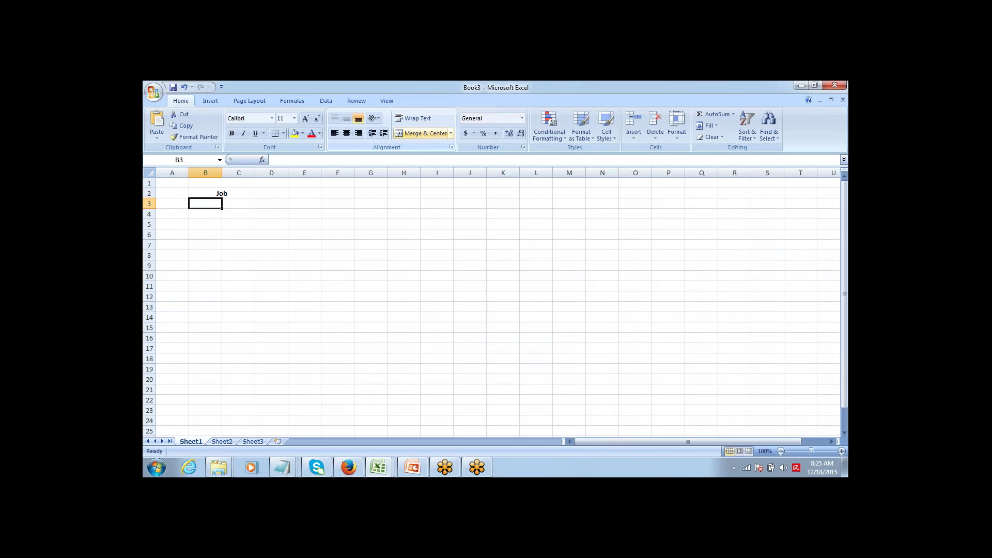
{"action": "type", "text": "Tit"}
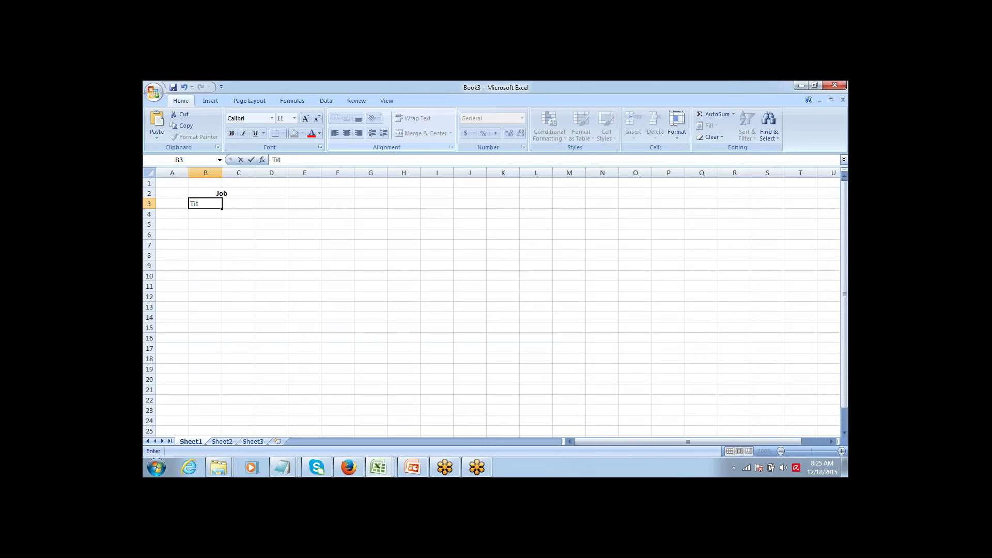
{"action": "type", "text": "le"}
{"action": "key", "text": "Return"}
{"action": "type", "text": "S"}
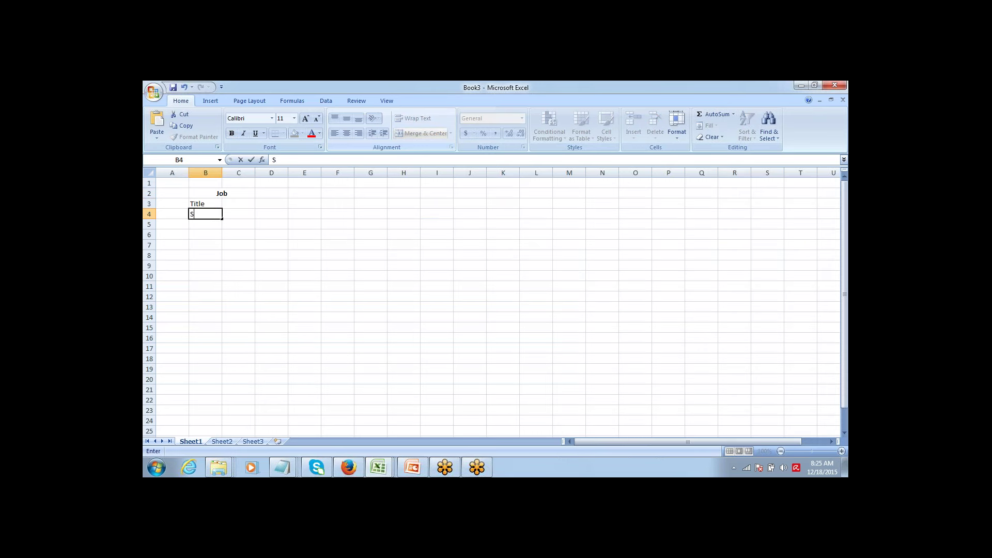
{"action": "type", "text": "alary"}
{"action": "left_click", "coordinate": [239, 204]}
Apply All Borders to the Job table B2:C4.
{"action": "left_click_drag", "start_coordinate": [222, 194], "coordinate": [239, 214]}
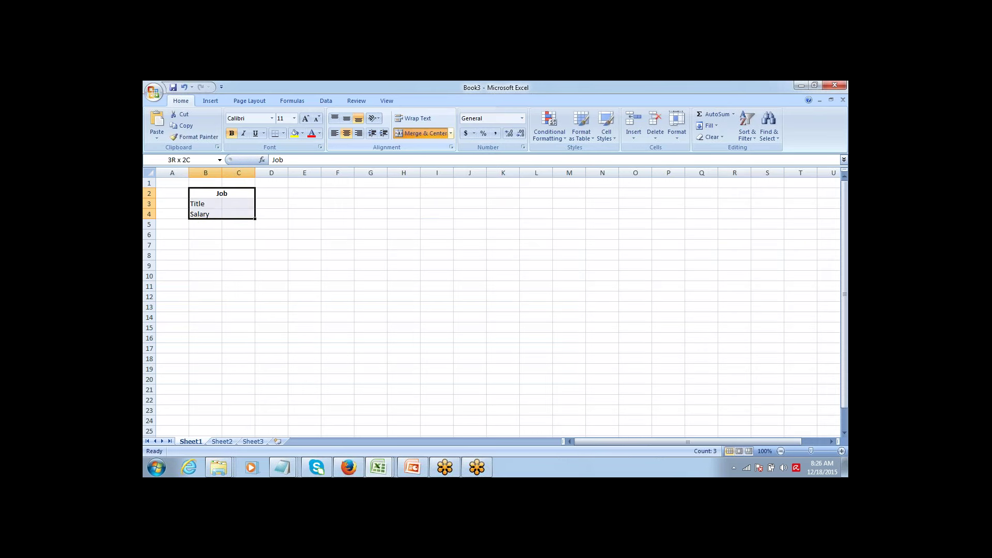
{"action": "left_click", "coordinate": [284, 134]}
{"action": "left_click", "coordinate": [291, 216]}
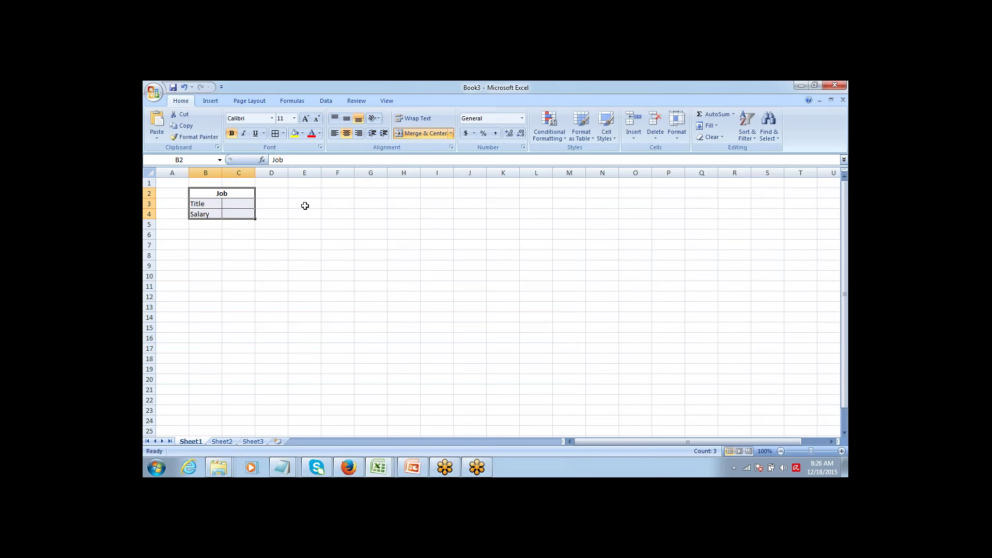
{"action": "left_click", "coordinate": [333, 196]}
{"action": "left_click_drag", "start_coordinate": [371, 194], "coordinate": [403, 193]}
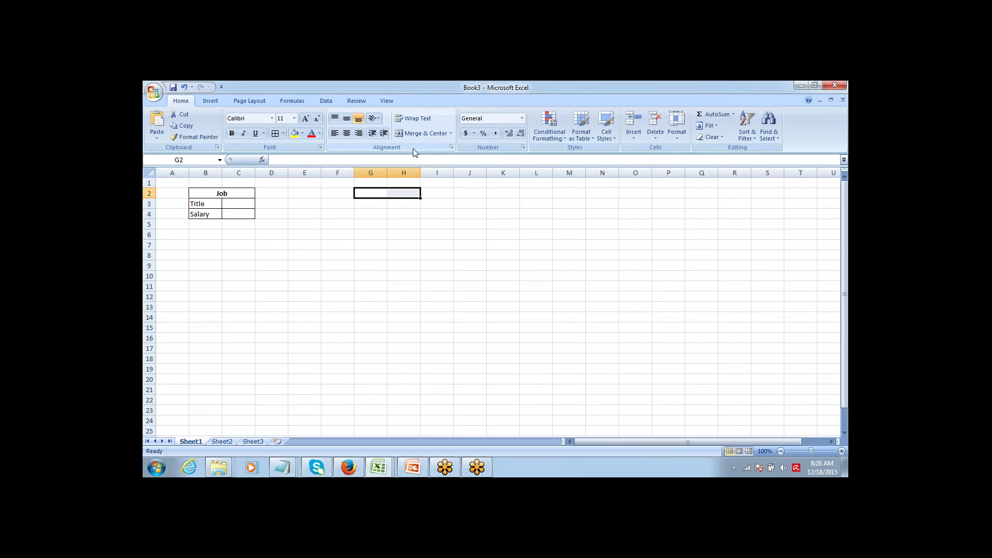
Merge H2:I2 and enter a bold 'Applicants' heading, fixing the typo.
{"action": "key", "text": "Right"}
{"action": "key", "text": "shift+Right"}
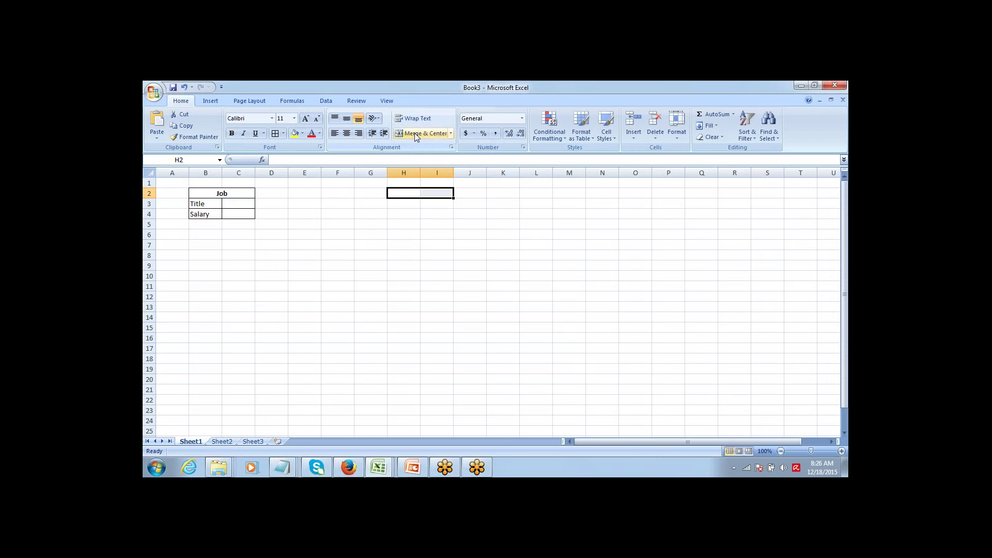
{"action": "left_click", "coordinate": [414, 132]}
{"action": "type", "text": "Applicam"}
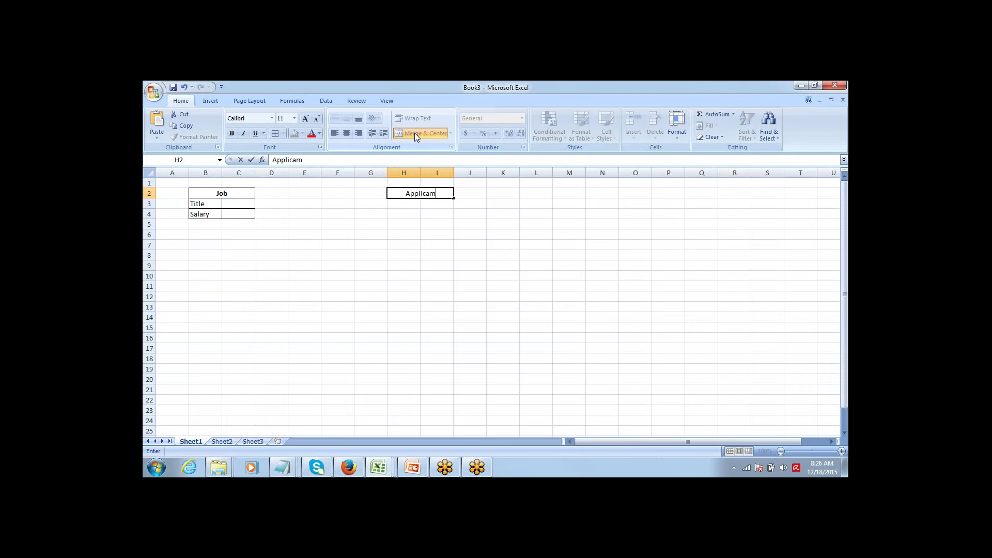
{"action": "key", "text": "BackSpace"}
{"action": "type", "text": "nts"}
{"action": "key", "text": "Tab"}
{"action": "key", "text": "Left"}
{"action": "key", "text": "ctrl+b"}
Enter the row labels Name, Email and Phone in H3:H5.
{"action": "key", "text": "Down"}
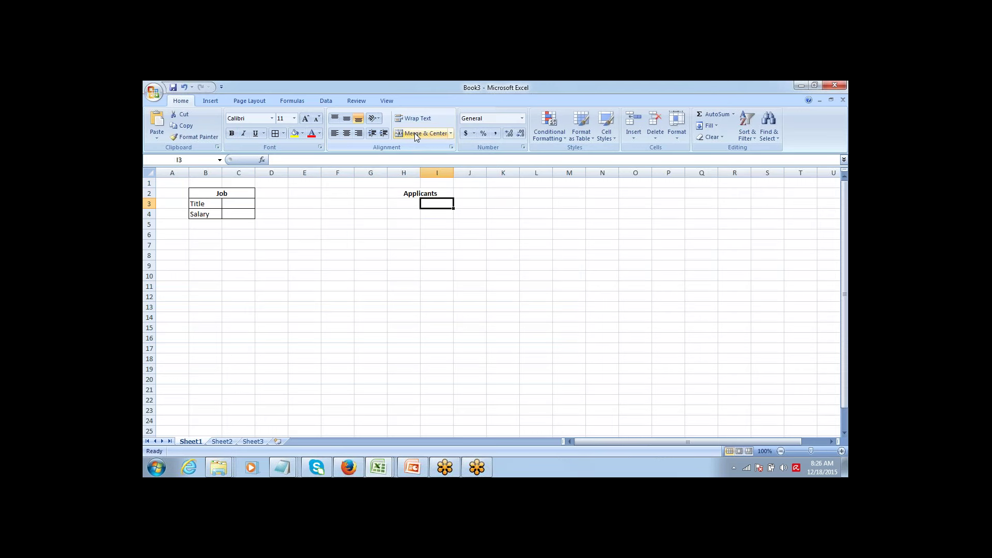
{"action": "key", "text": "Left"}
{"action": "type", "text": "Name"}
{"action": "key", "text": "Return"}
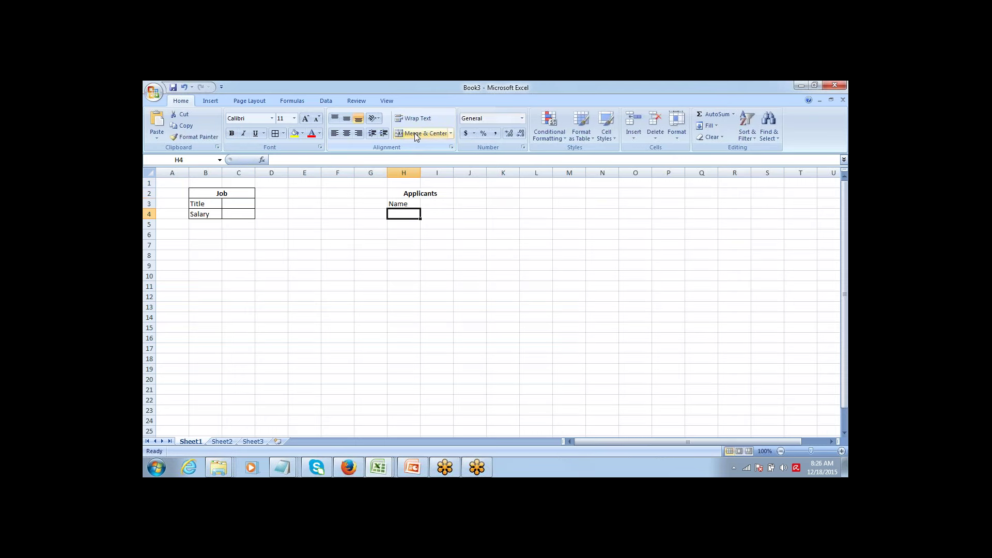
{"action": "type", "text": "Email"}
{"action": "key", "text": "Return"}
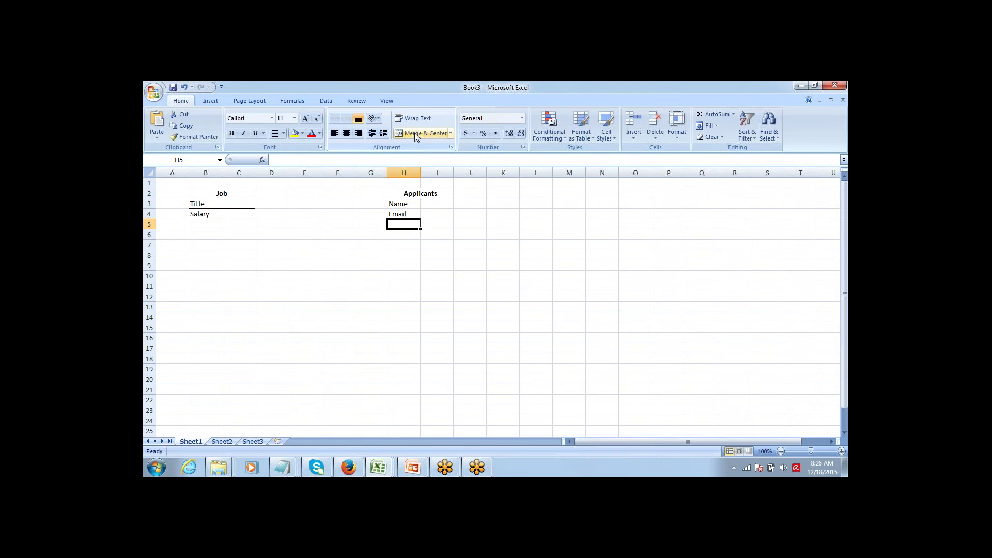
{"action": "type", "text": "Phone"}
{"action": "key", "text": "Up"}
Apply All Borders to the Applicants table H2:I5.
{"action": "key", "text": "Left"}
{"action": "key", "text": "Up"}
{"action": "key", "text": "Right"}
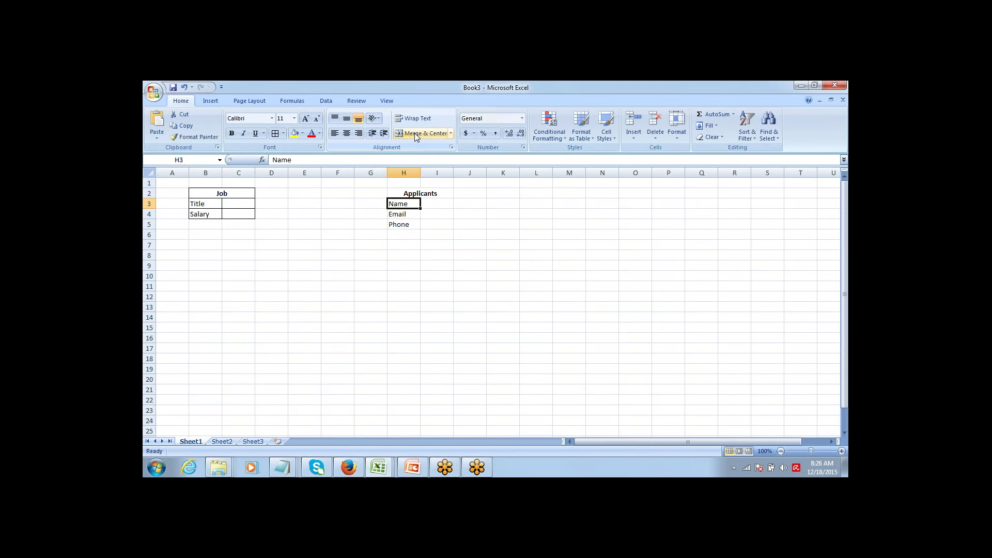
{"action": "key", "text": "Up"}
{"action": "key", "text": "shift+Down"}
{"action": "key", "text": "shift+Down"}
{"action": "key", "text": "shift+Down"}
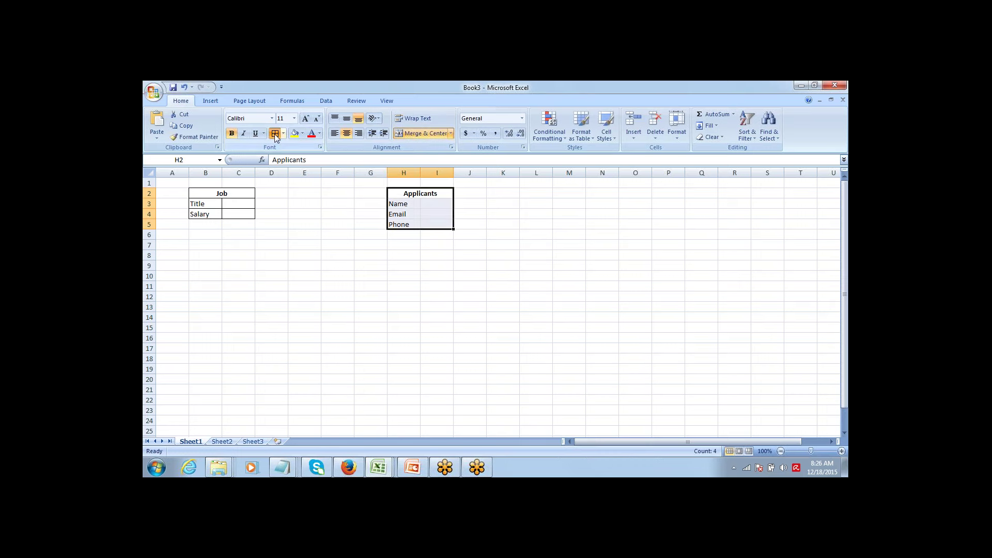
{"action": "left_click", "coordinate": [274, 134]}
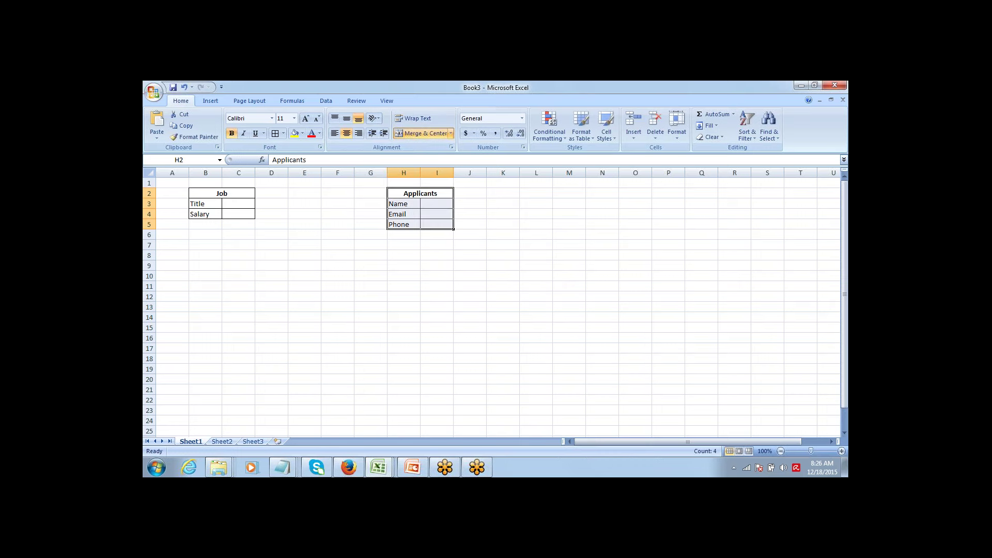
Turn off the sheet gridlines from the View tab.
{"action": "left_click", "coordinate": [387, 101]}
{"action": "left_click", "coordinate": [281, 125]}
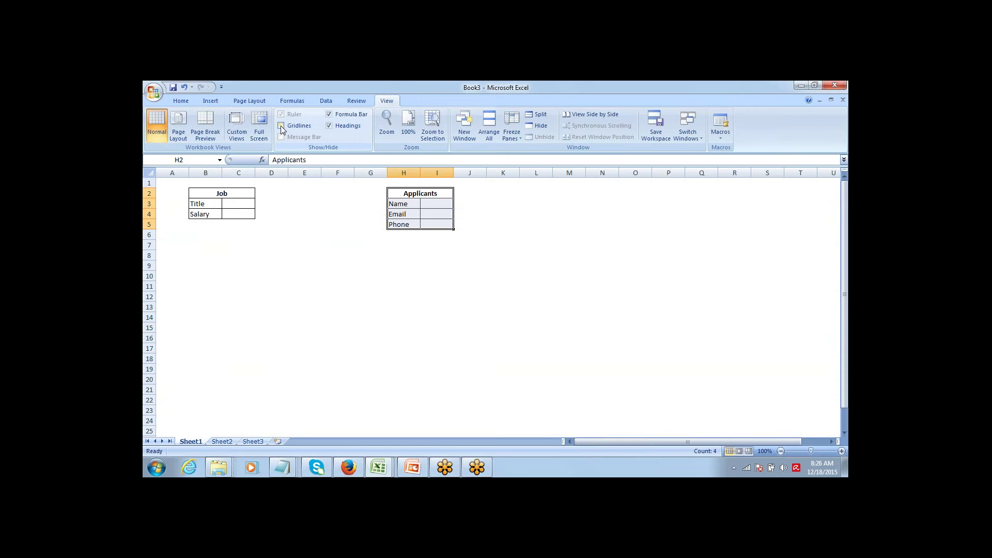
{"action": "left_click", "coordinate": [304, 232]}
Rename the B2 heading from Job to 'Jobs'.
{"action": "left_click", "coordinate": [221, 195]}
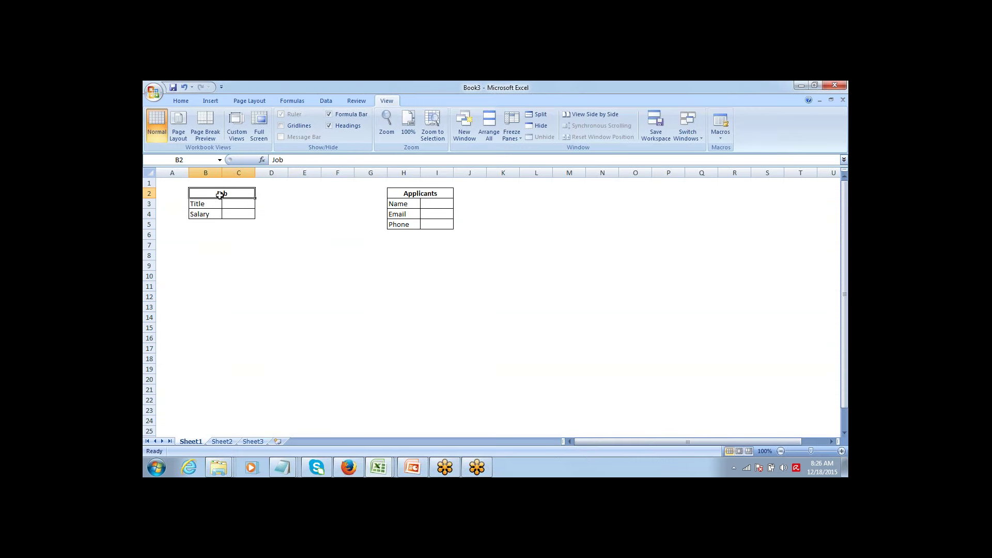
{"action": "type", "text": "Jobs"}
{"action": "key", "text": "Tab"}
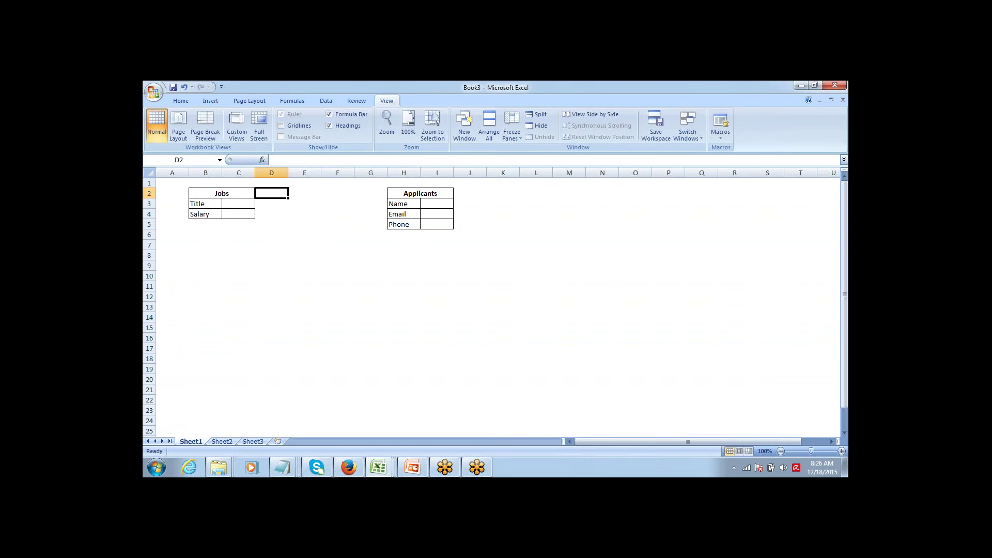
Select E7:F7 for a third table heading and return to the Home tab.
{"action": "key", "text": "Right"}
{"action": "key", "text": "Right"}
{"action": "key", "text": "Right"}
{"action": "key", "text": "Right"}
{"action": "key", "text": "Down"}
{"action": "key", "text": "Down"}
{"action": "key", "text": "Down"}
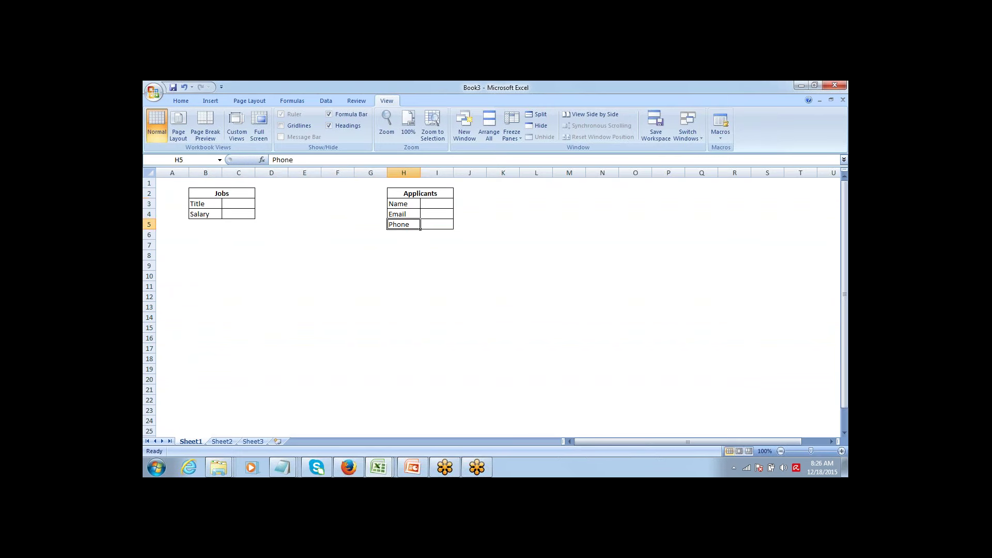
{"action": "key", "text": "Down"}
{"action": "key", "text": "Left"}
{"action": "key", "text": "Left"}
{"action": "key", "text": "Left"}
{"action": "key", "text": "Down"}
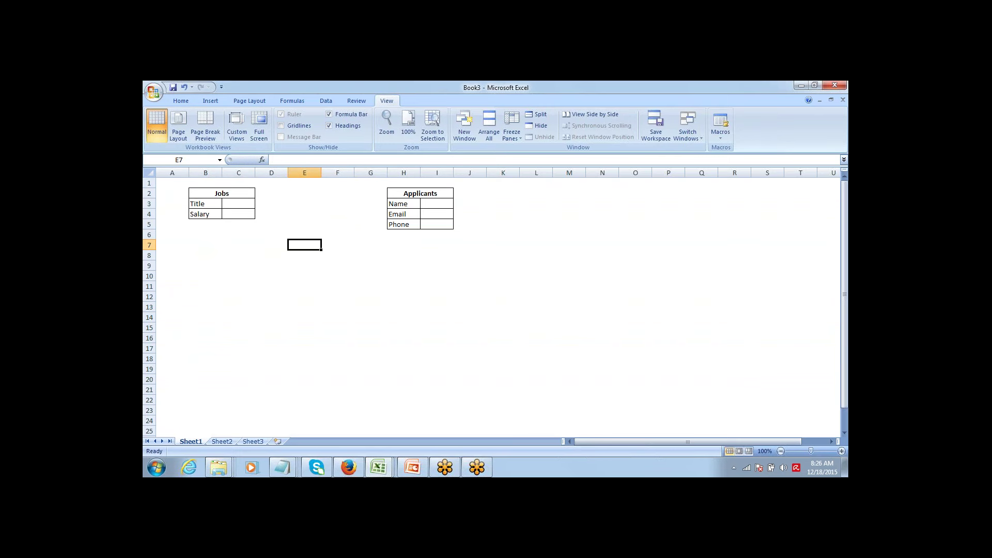
{"action": "key", "text": "shift+Right"}
{"action": "key", "text": "shift+Down"}
{"action": "key", "text": "shift+Up"}
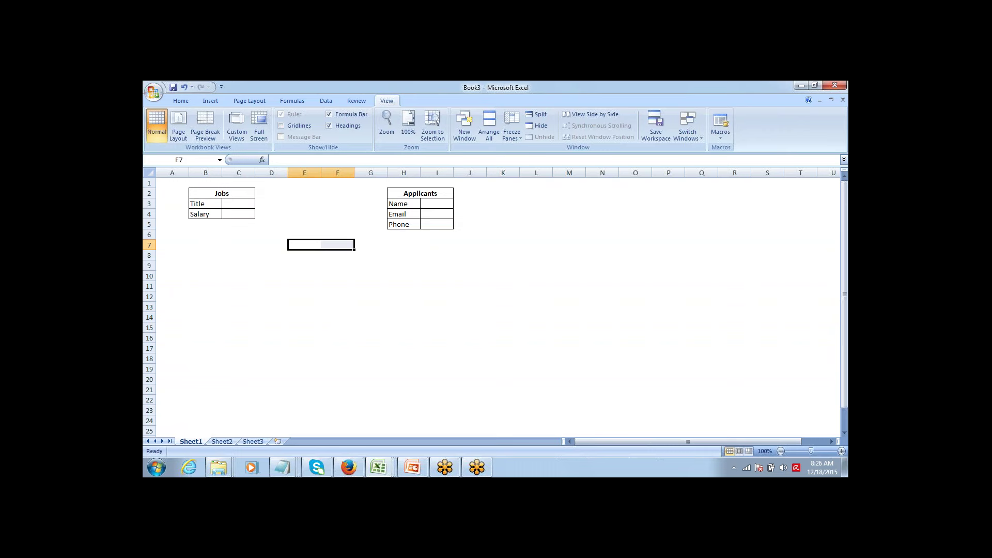
{"action": "left_click", "coordinate": [175, 101]}
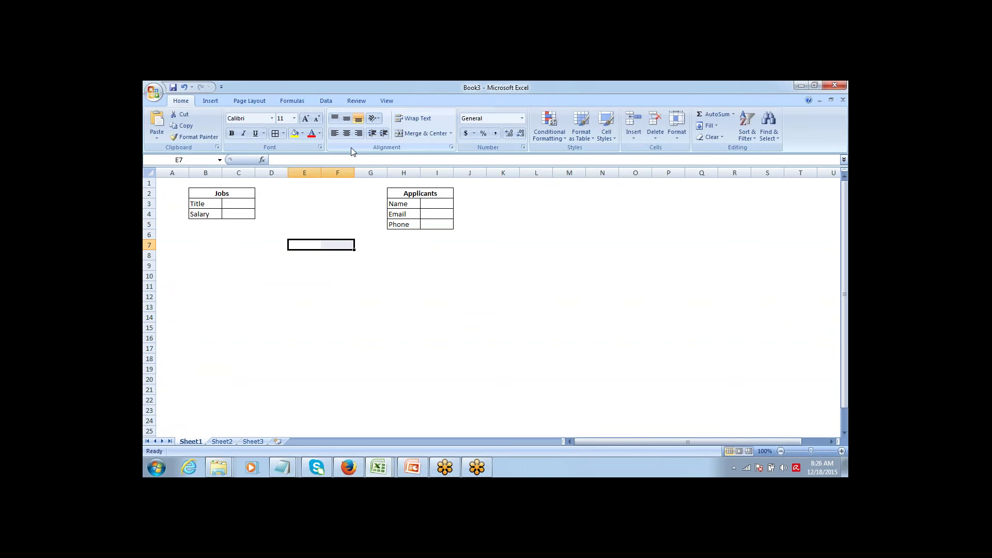
Merge E7:F7 and enter a bold 'Application' heading.
{"action": "left_click", "coordinate": [417, 135]}
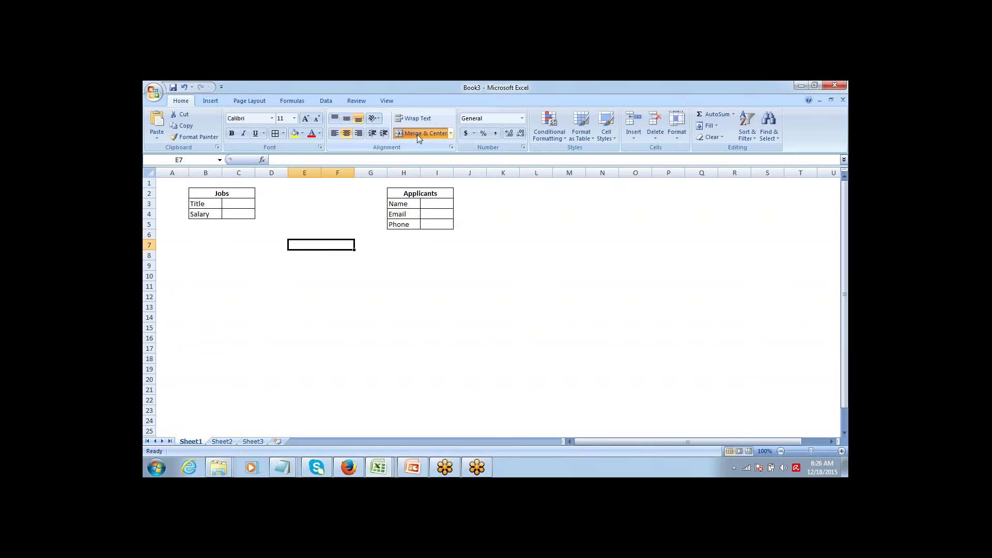
{"action": "key", "text": "Down"}
{"action": "key", "text": "Up"}
{"action": "key", "text": "Up"}
{"action": "key", "text": "Down"}
{"action": "type", "text": "Applicatio"}
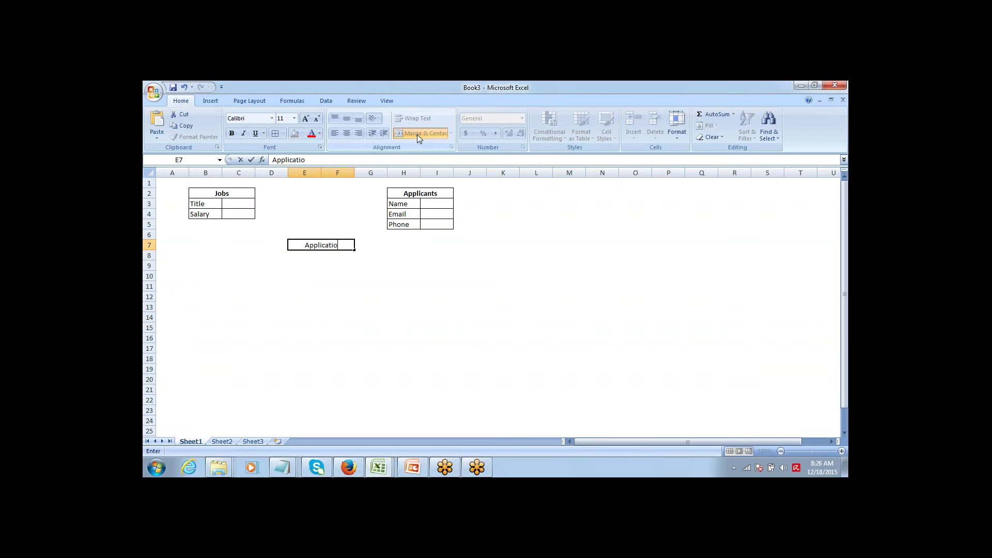
{"action": "type", "text": "n"}
{"action": "key", "text": "Return"}
{"action": "key", "text": "Up"}
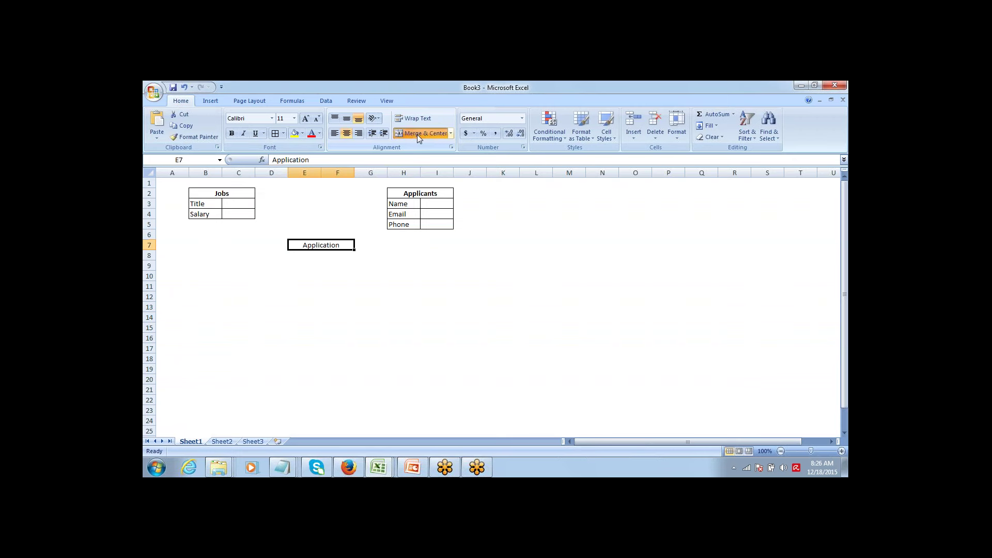
{"action": "key", "text": "ctrl+b"}
{"action": "key", "text": "Down"}
{"action": "key", "text": "Up"}
Apply All Borders to the Application block E7:F12.
{"action": "key", "text": "shift+Down"}
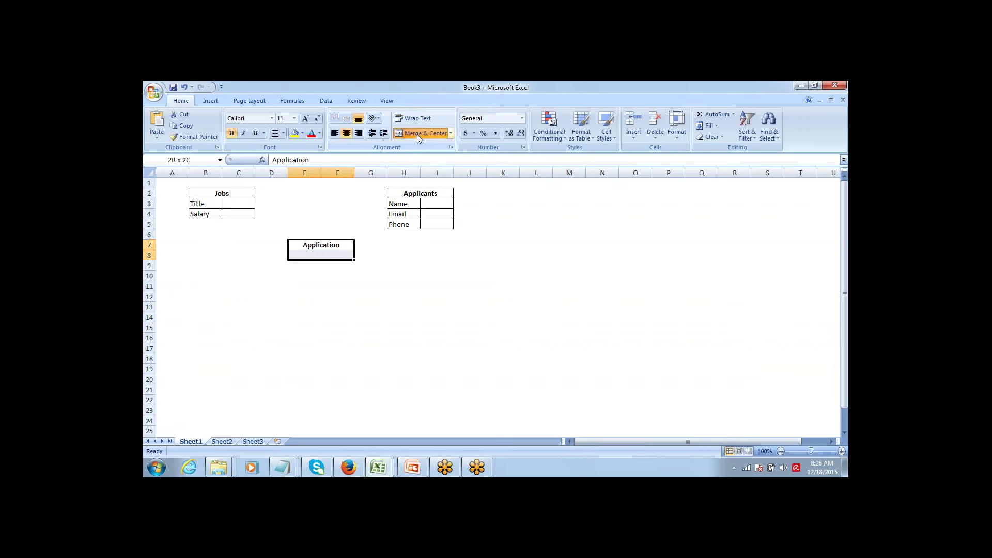
{"action": "key", "text": "shift+Down"}
{"action": "key", "text": "shift+Down"}
{"action": "key", "text": "shift+Down"}
{"action": "key", "text": "Right"}
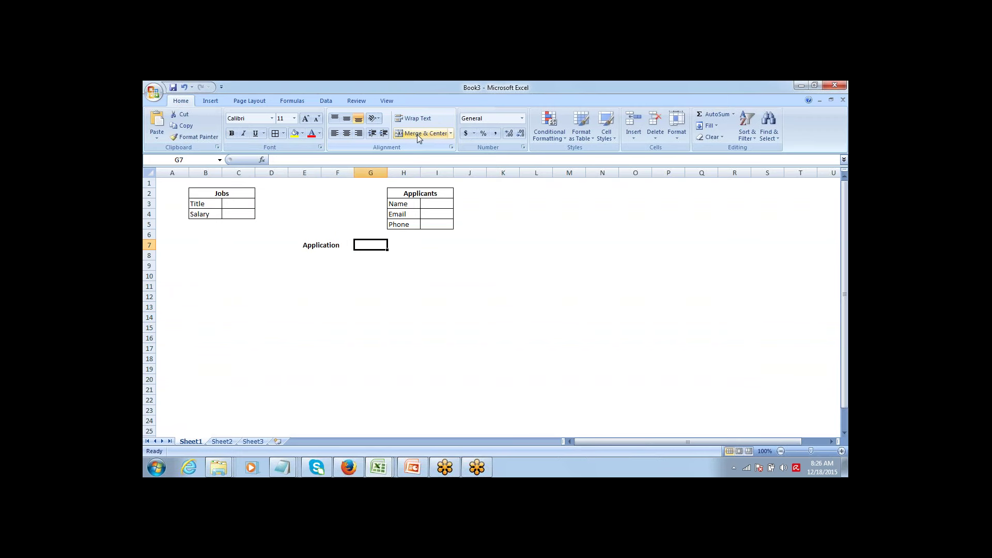
{"action": "key", "text": "Left"}
{"action": "key", "text": "shift+Down"}
{"action": "key", "text": "shift+Down"}
{"action": "key", "text": "shift+Down"}
{"action": "key", "text": "shift+Down"}
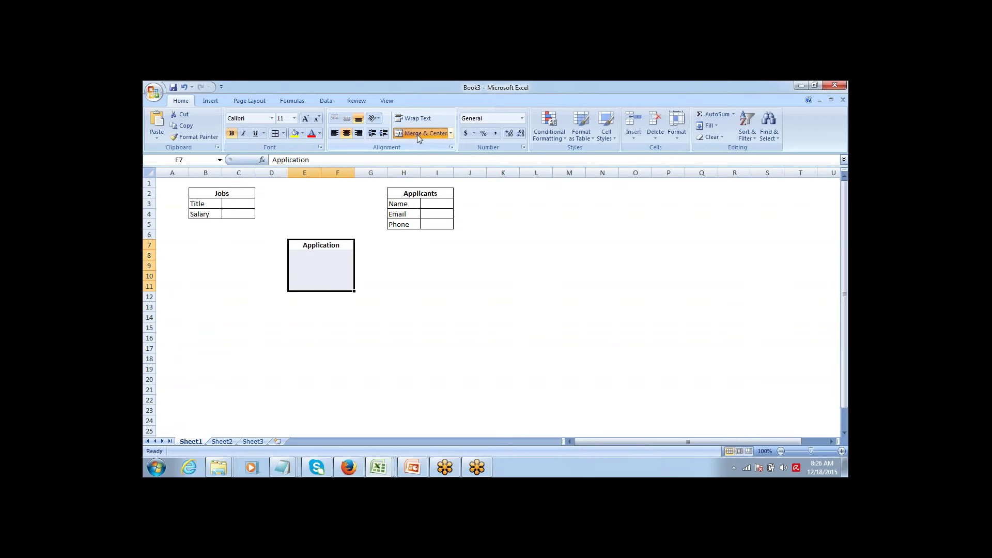
{"action": "left_click", "coordinate": [288, 247]}
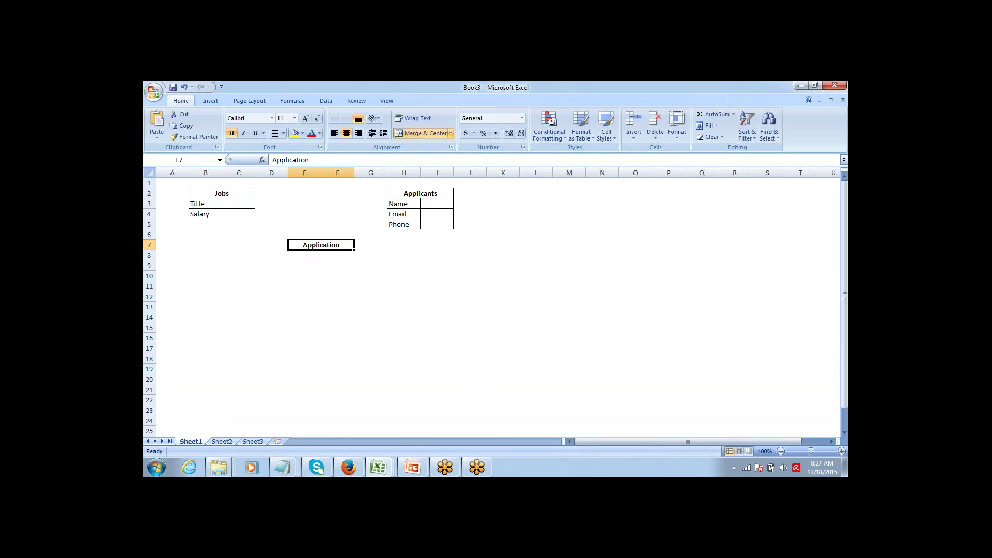
{"action": "left_click_drag", "start_coordinate": [310, 247], "coordinate": [310, 296]}
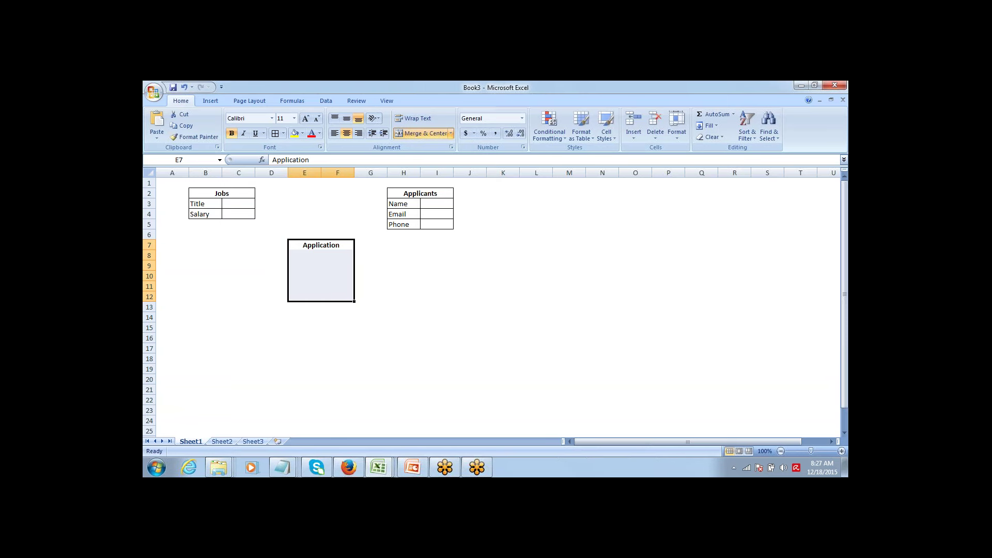
{"action": "left_click", "coordinate": [275, 133]}
Enter Date, Job and Applicant in E8:E10 and widen column E to fit.
{"action": "left_click", "coordinate": [317, 257]}
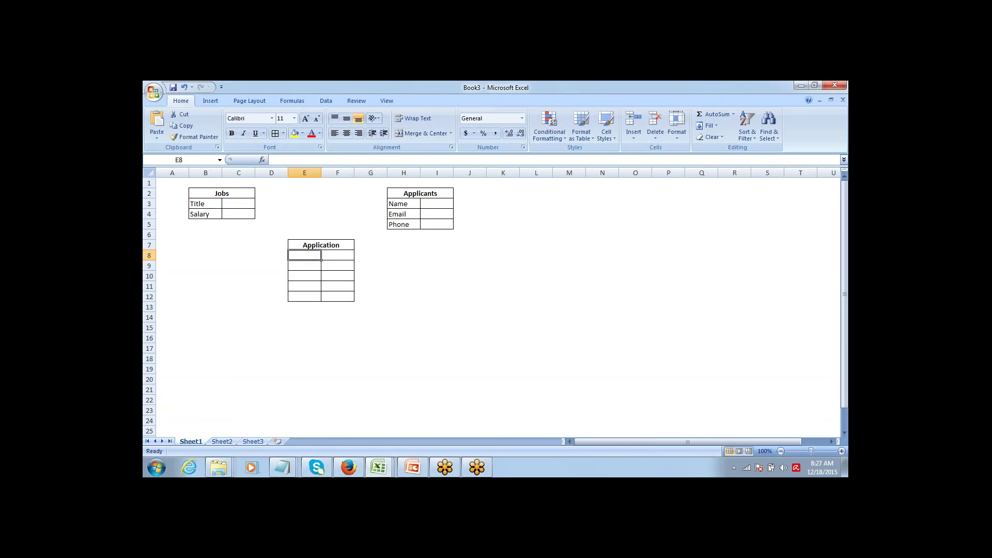
{"action": "type", "text": "Date"}
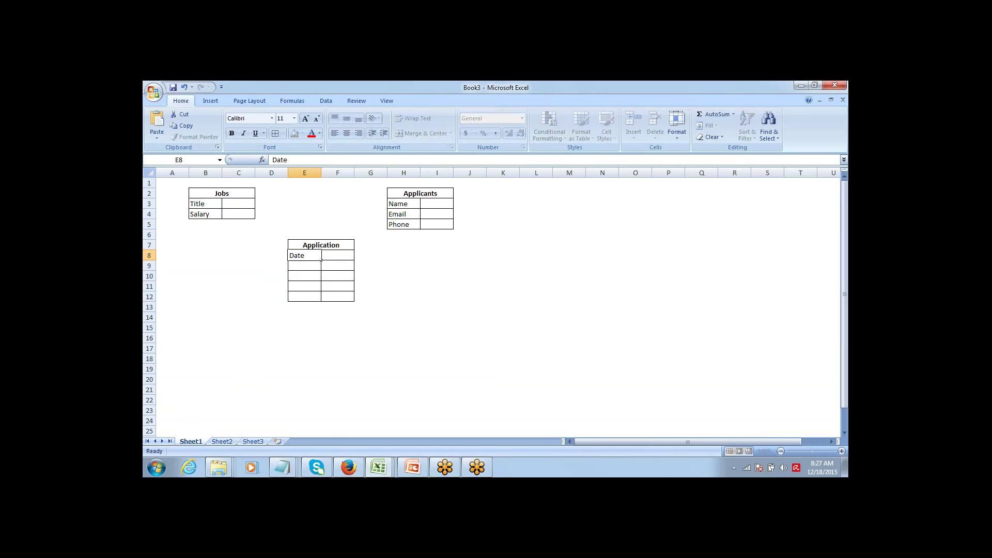
{"action": "key", "text": "Return"}
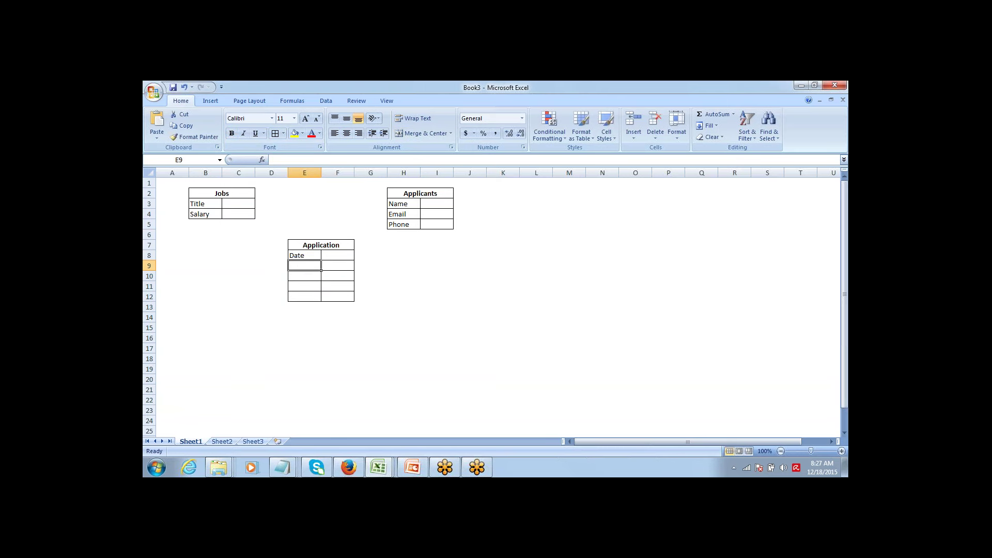
{"action": "type", "text": "Job"}
{"action": "key", "text": "Tab"}
{"action": "left_click", "coordinate": [321, 279]}
{"action": "type", "text": "A"}
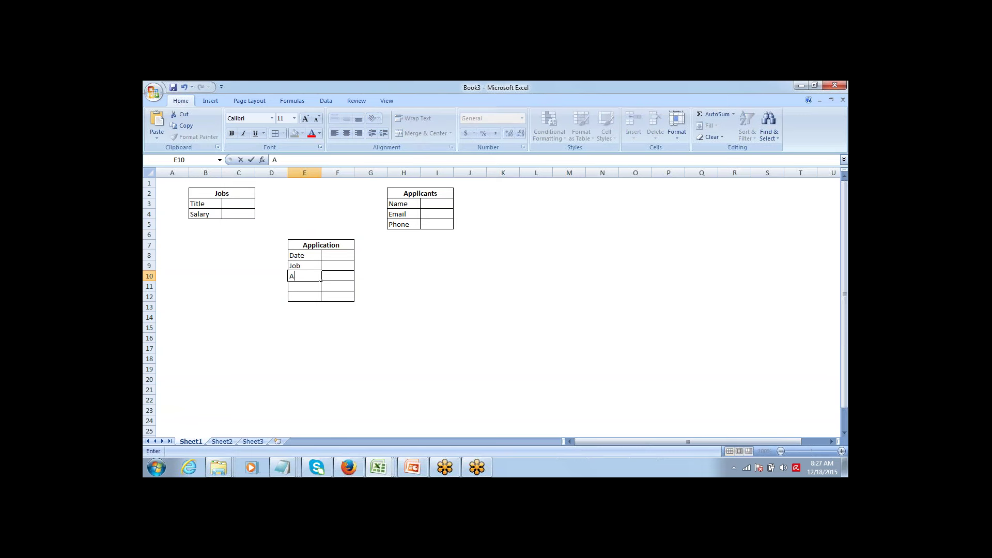
{"action": "type", "text": "pplicant"}
{"action": "key", "text": "Tab"}
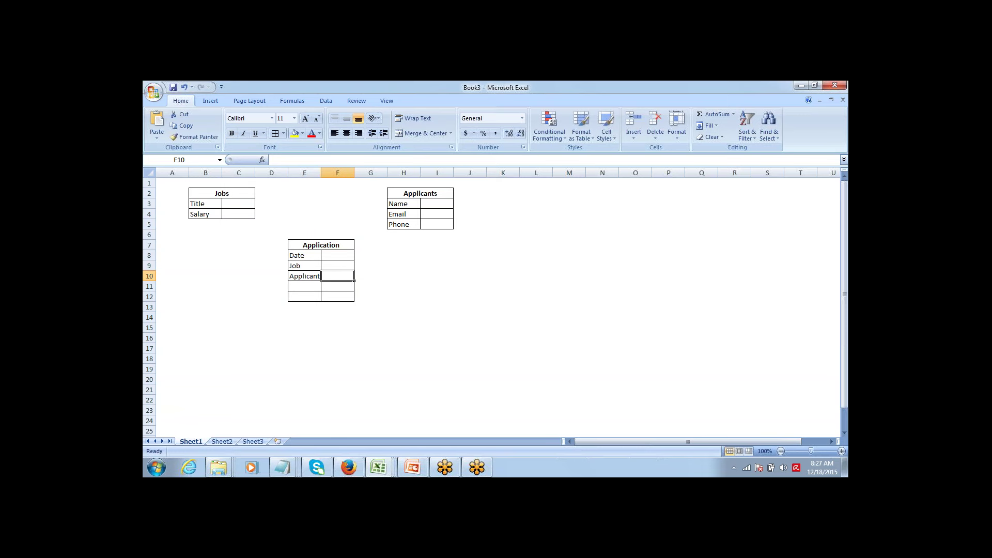
{"action": "left_click_drag", "start_coordinate": [321, 173], "coordinate": [338, 175]}
Enter 'Lookup' in F9 and fill it down into F10.
{"action": "left_click", "coordinate": [358, 263]}
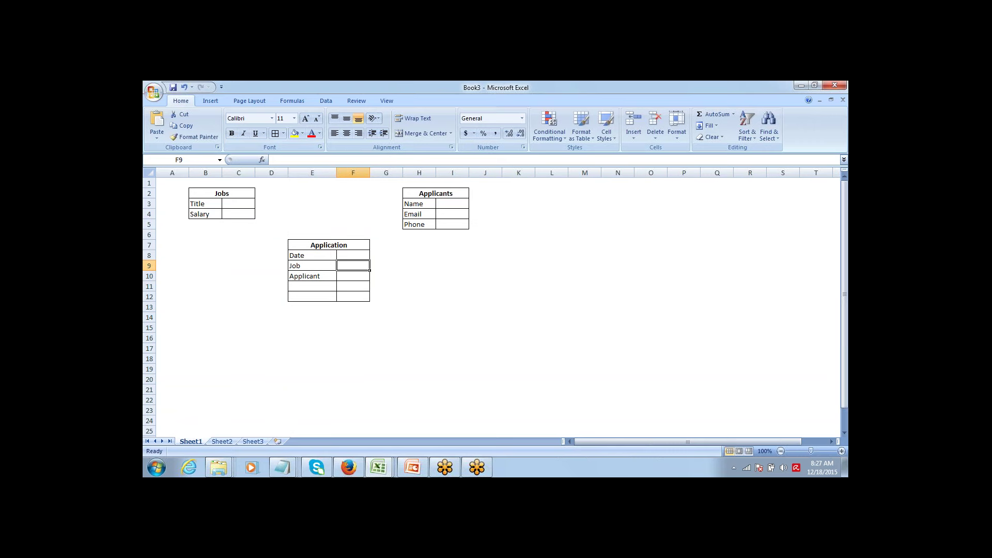
{"action": "type", "text": "Lo"}
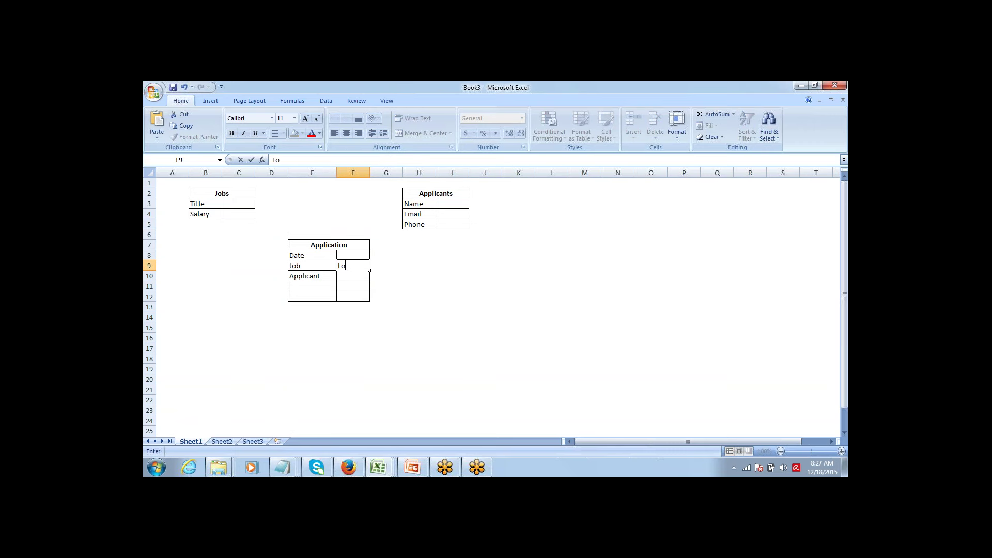
{"action": "type", "text": "okup"}
{"action": "key", "text": "Return"}
{"action": "key", "text": "Up"}
{"action": "left_click_drag", "start_coordinate": [370, 271], "coordinate": [370, 281]}
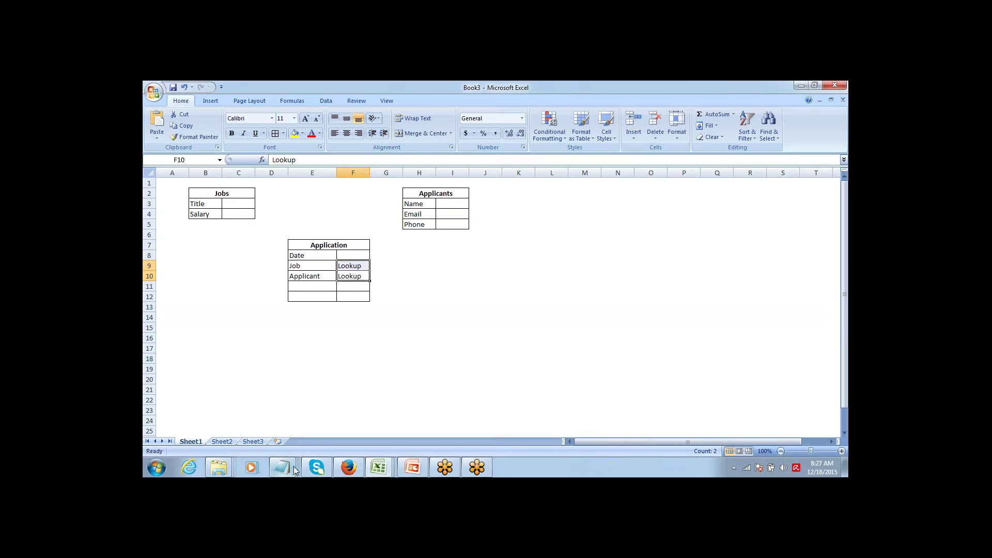
{"action": "mouse_move", "coordinate": [293, 466]}
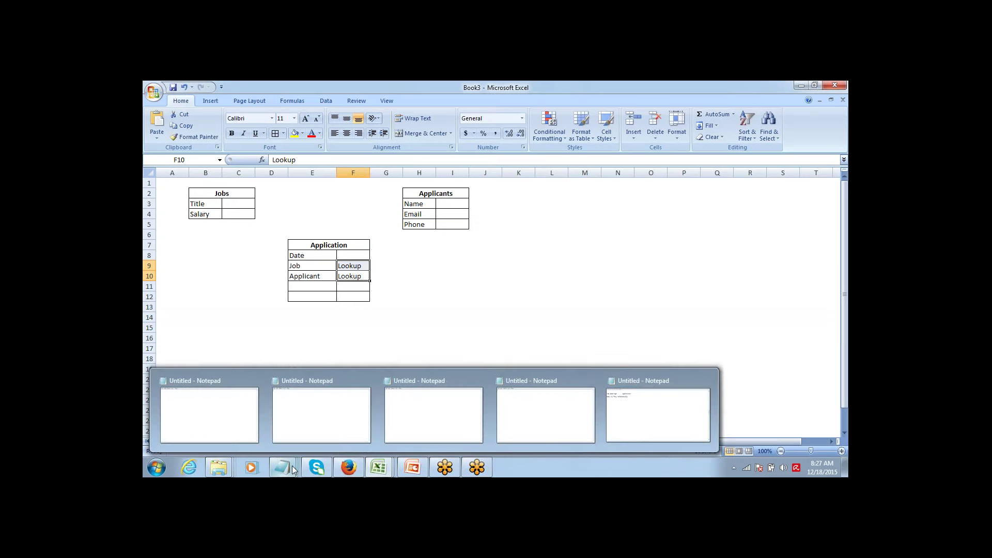
{"action": "left_click", "coordinate": [694, 398]}
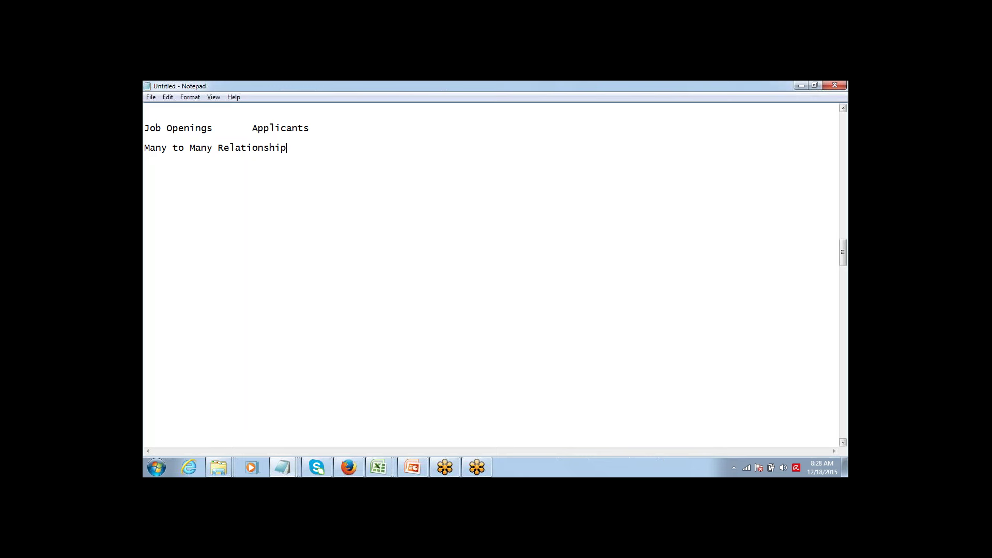
{"action": "mouse_move", "coordinate": [382, 471]}
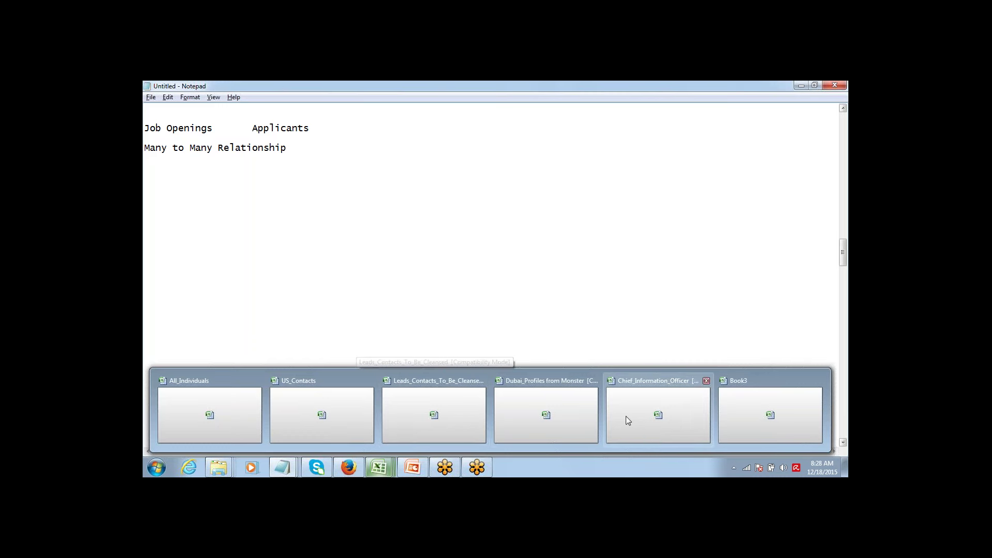
{"action": "left_click", "coordinate": [736, 430]}
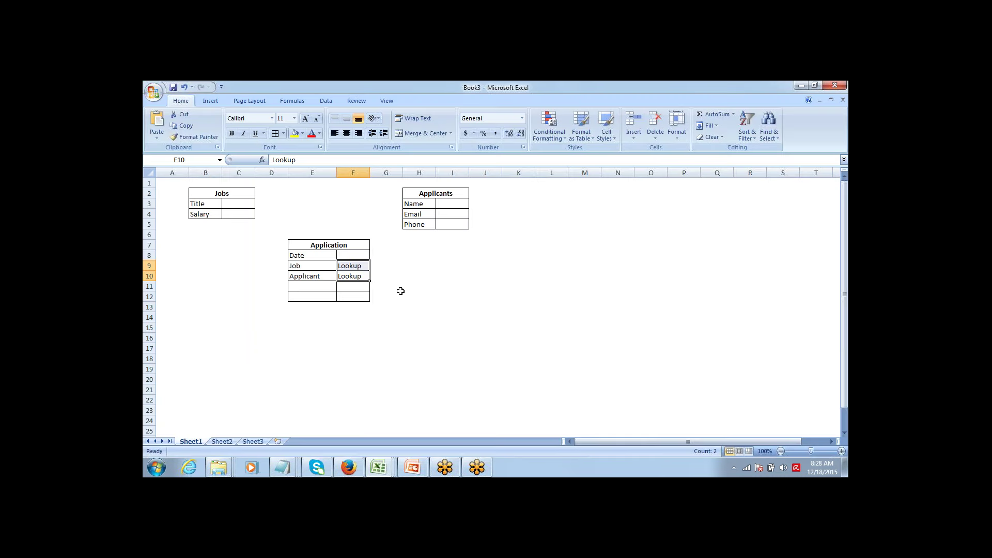
{"action": "left_click", "coordinate": [347, 244]}
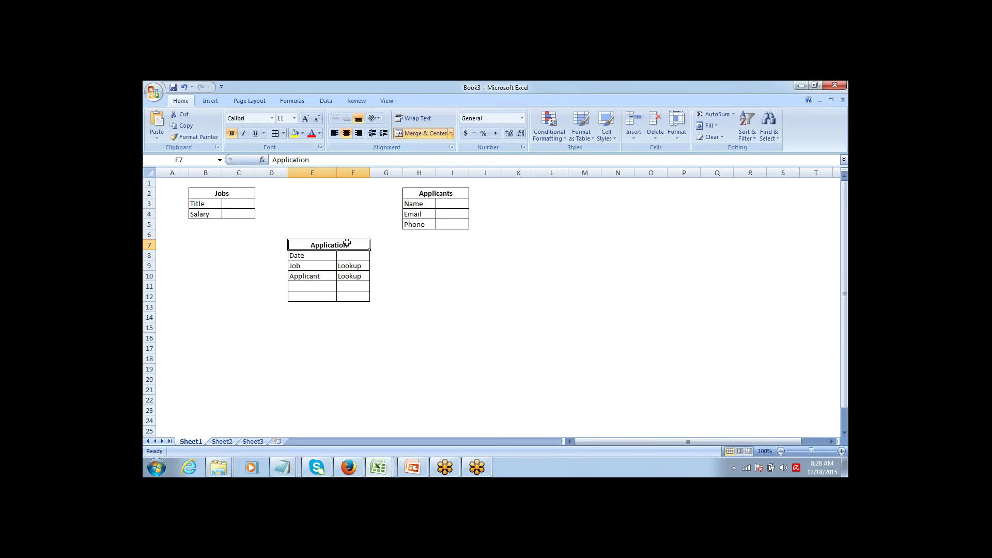
{"action": "key", "text": "Down"}
{"action": "key", "text": "Down"}
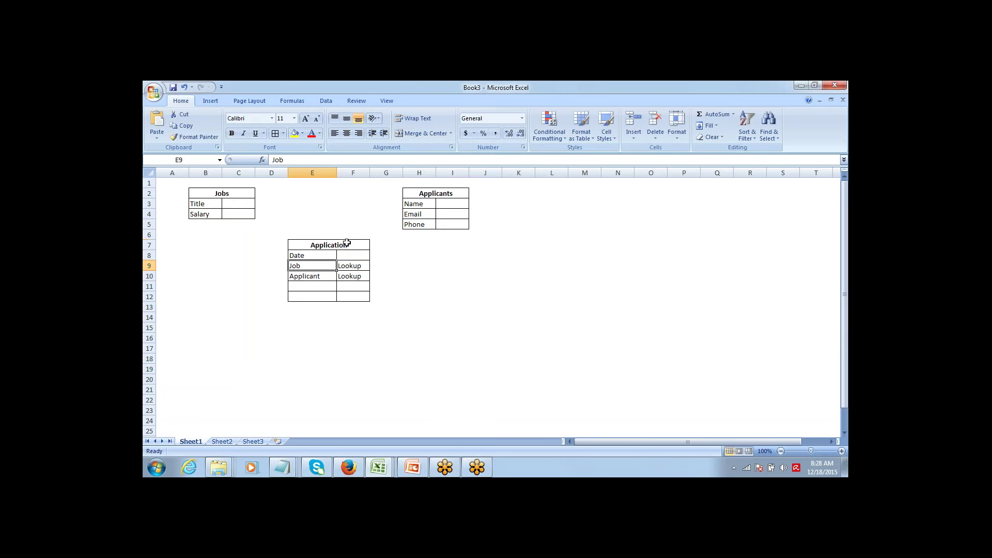
{"action": "key", "text": "shift+Right"}
{"action": "key", "text": "shift+Down"}
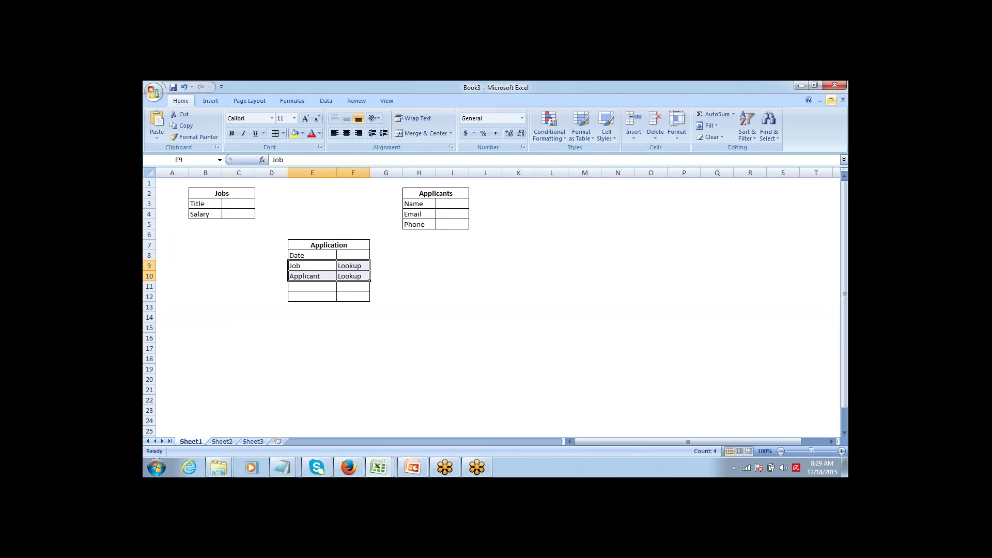
{"action": "left_click", "coordinate": [354, 246]}
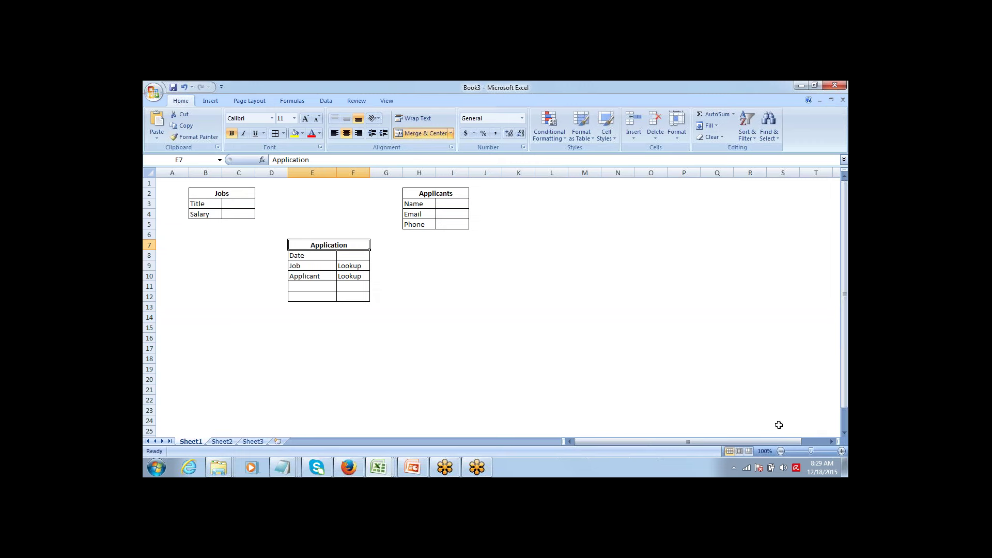
{"action": "key", "text": "ctrl+2"}
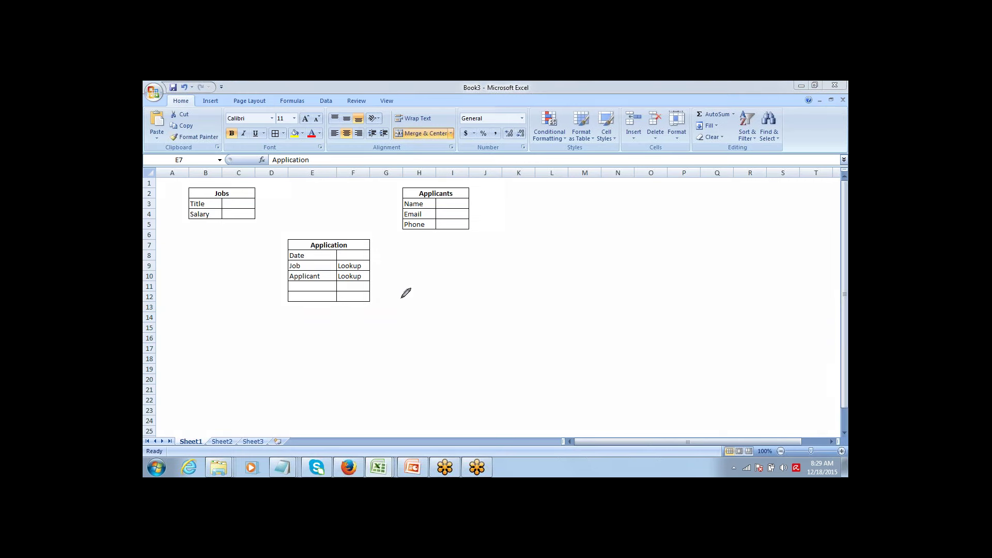
Draw pen connectors from the Application table to Phone and Salary, then switch to Notepad.
{"action": "left_click_drag", "start_coordinate": [372, 252], "coordinate": [423, 227]}
{"action": "left_click_drag", "start_coordinate": [288, 258], "coordinate": [237, 219]}
{"action": "mouse_move", "coordinate": [288, 470]}
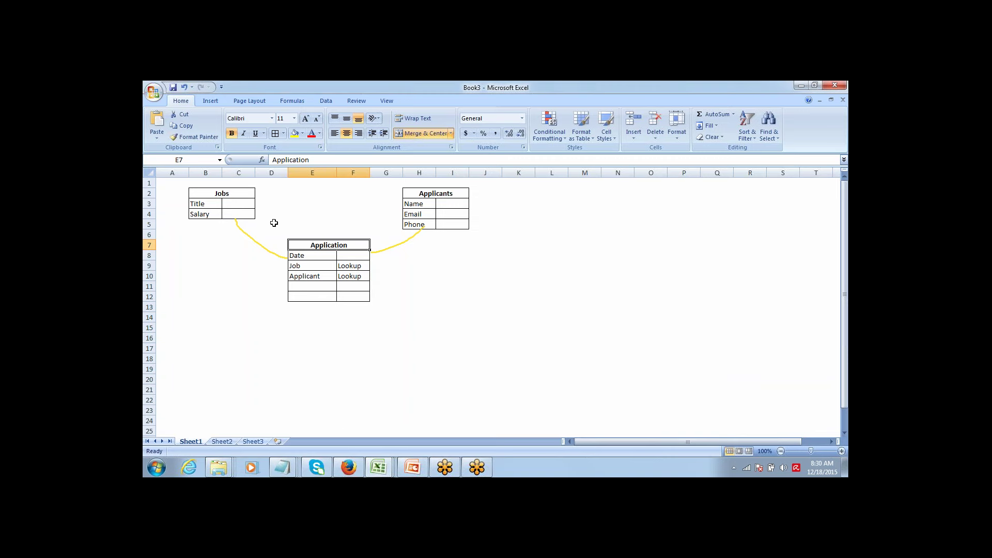
{"action": "left_click", "coordinate": [328, 256]}
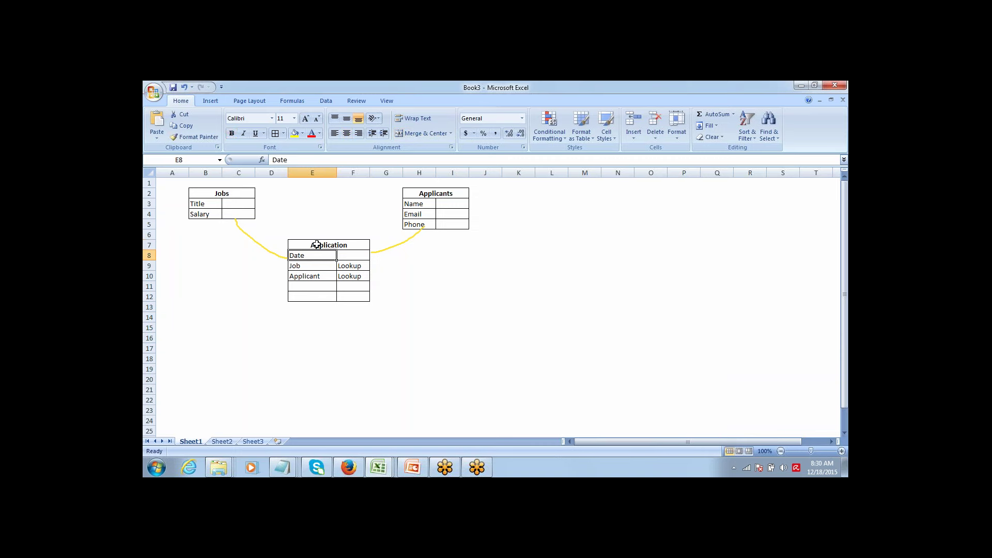
{"action": "left_click_drag", "start_coordinate": [314, 246], "coordinate": [316, 279]}
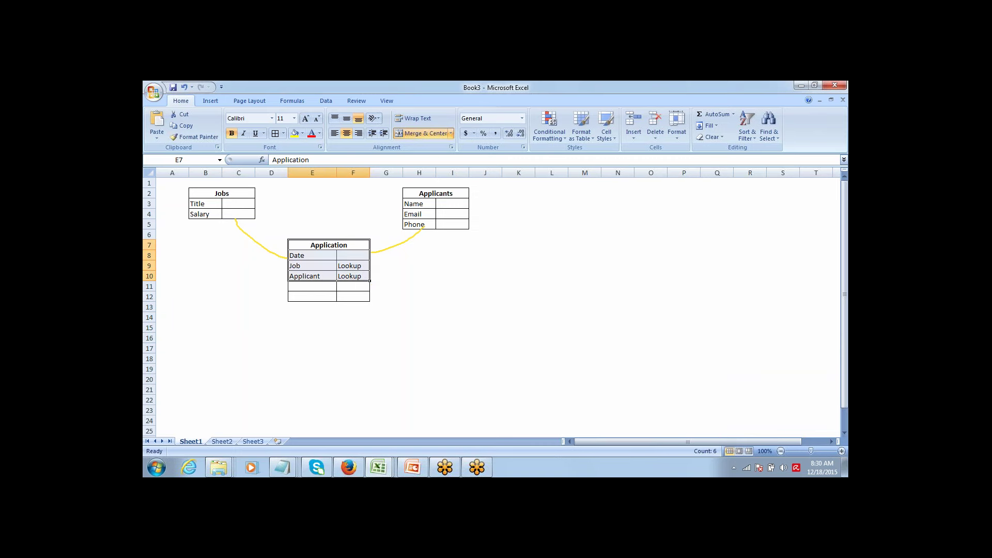
{"action": "left_click", "coordinate": [282, 468]}
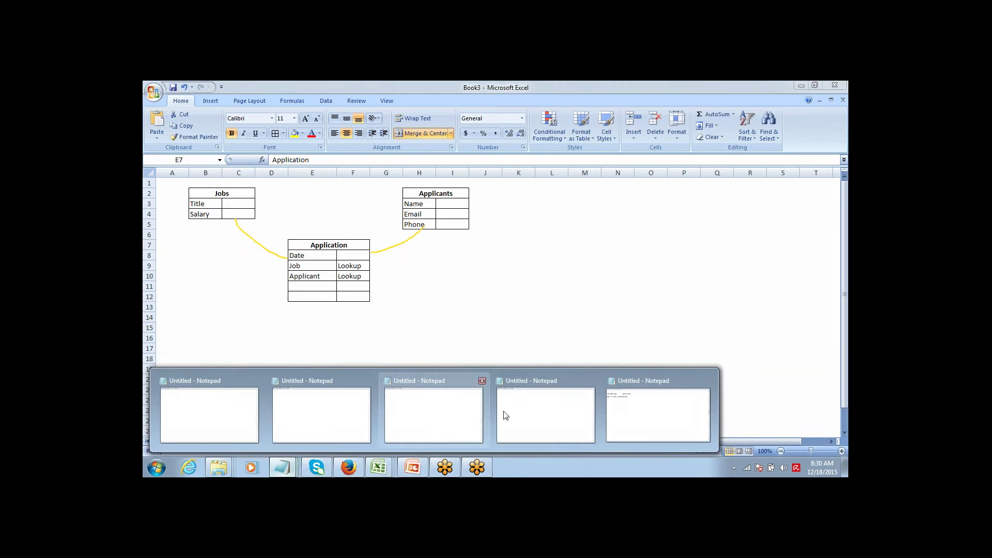
Open the Many to Many Relationship notes and start a new line below them.
{"action": "left_click", "coordinate": [655, 411]}
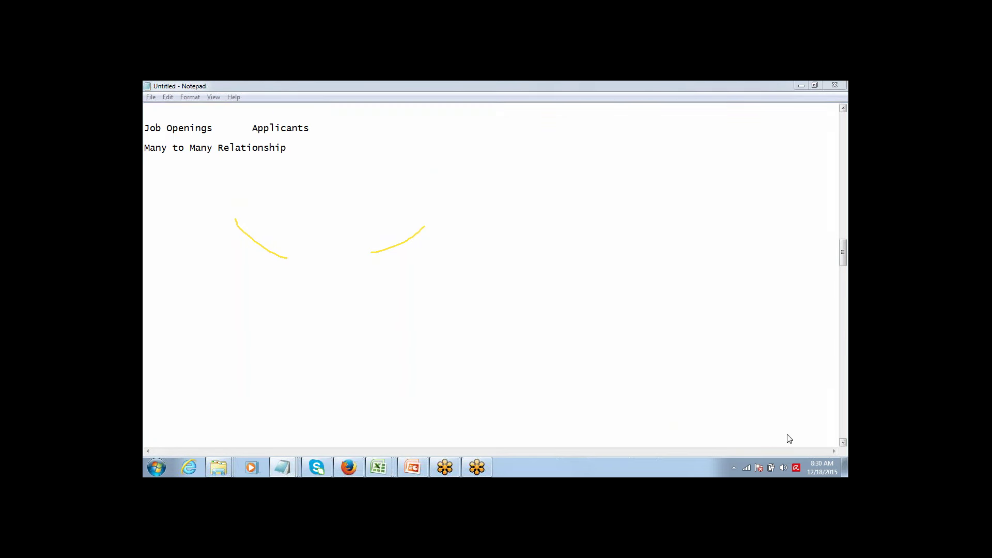
{"action": "key", "text": "Escape"}
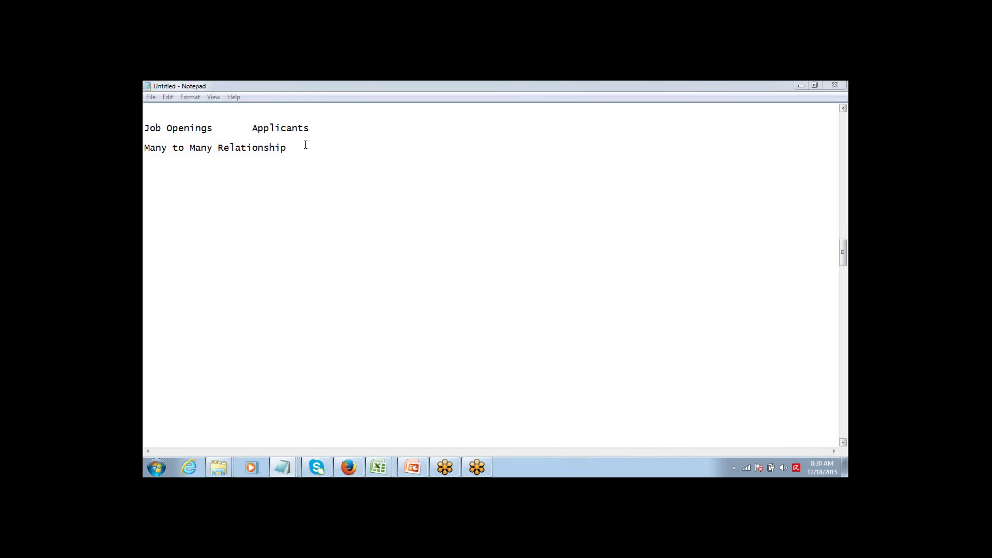
{"action": "left_click", "coordinate": [305, 146]}
{"action": "key", "text": "Return"}
{"action": "key", "text": "Return"}
Type the Field Dependency note: Country USA, India and City Delhi, Mumbai, SF, NYC.
{"action": "type", "text": "Fi"}
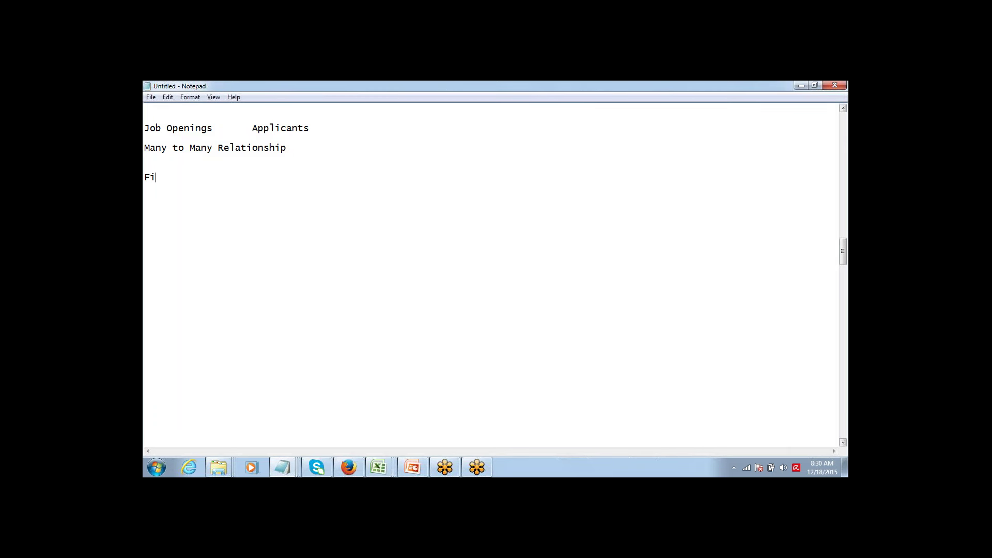
{"action": "type", "text": "eld Dependency"}
{"action": "type", "text": "Country"}
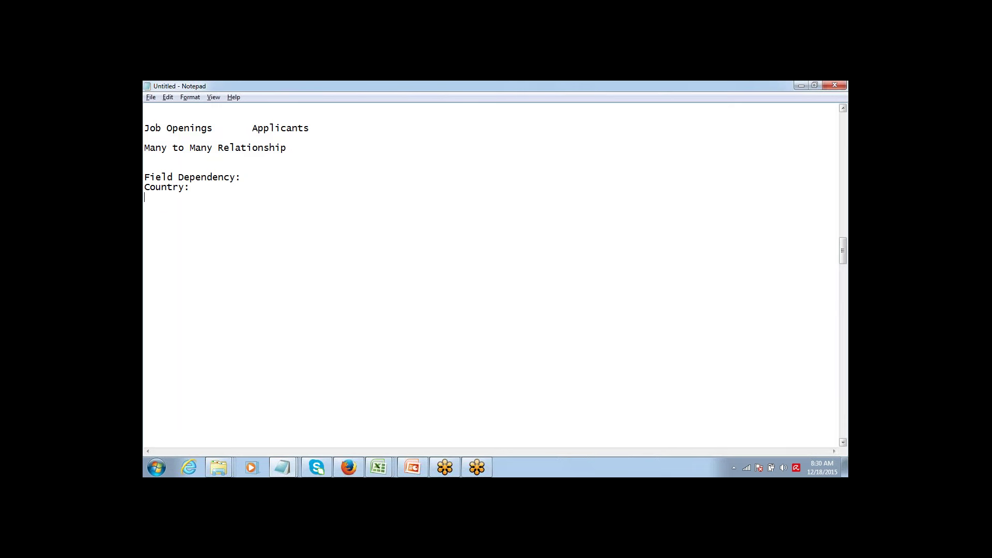
{"action": "type", "text": ":"}
{"action": "key", "text": "Return"}
{"action": "type", "text": "City"}
{"action": "type", "text": "USA"}
{"action": "type", "text": ", INdi"}
{"action": "type", "text": "a"}
{"action": "left_click_drag", "start_coordinate": [235, 187], "coordinate": [229, 187]}
{"action": "type", "text": "n"}
{"action": "type", "text": "Del"}
{"action": "type", "text": "hi"}
{"action": "type", "text": ", Mumbai"}
{"action": "type", "text": ", "}
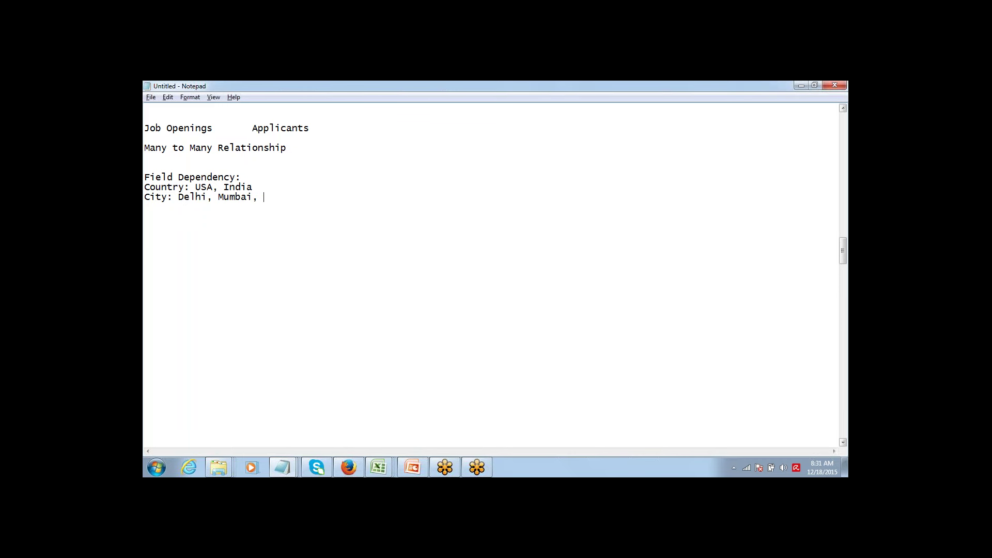
{"action": "type", "text": "SF, NYC"}
{"action": "key", "text": "Return"}
{"action": "key", "text": "Down"}
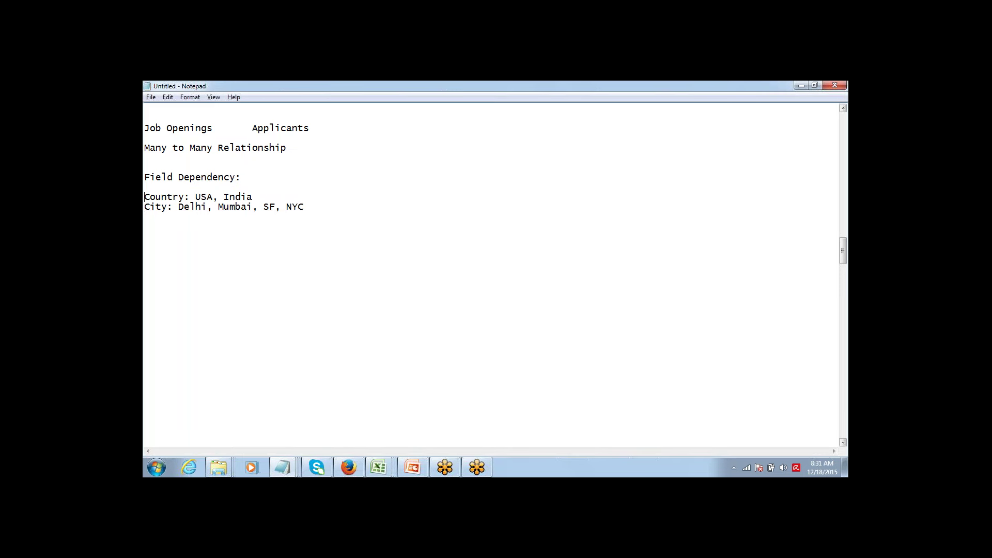
{"action": "key", "text": "shift+End"}
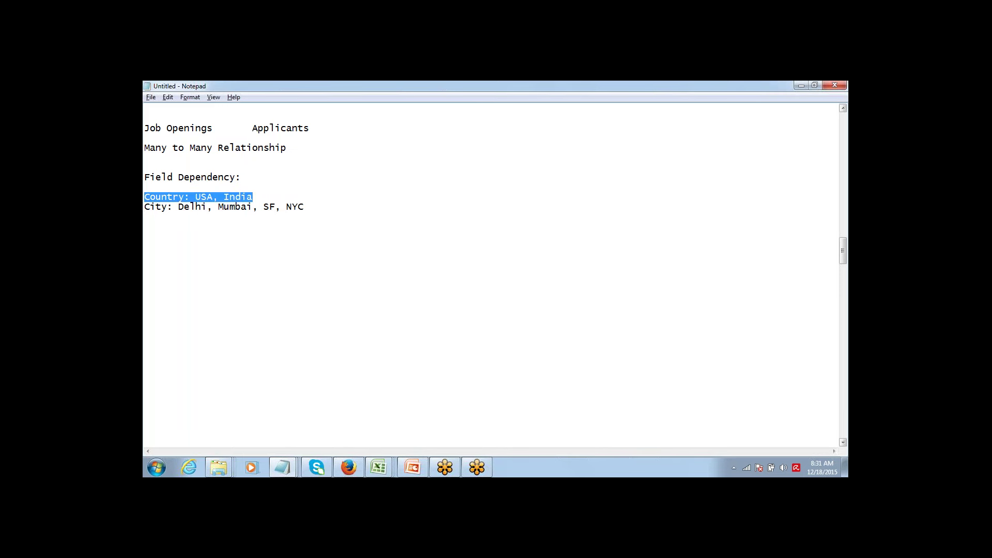
{"action": "key", "text": "Down"}
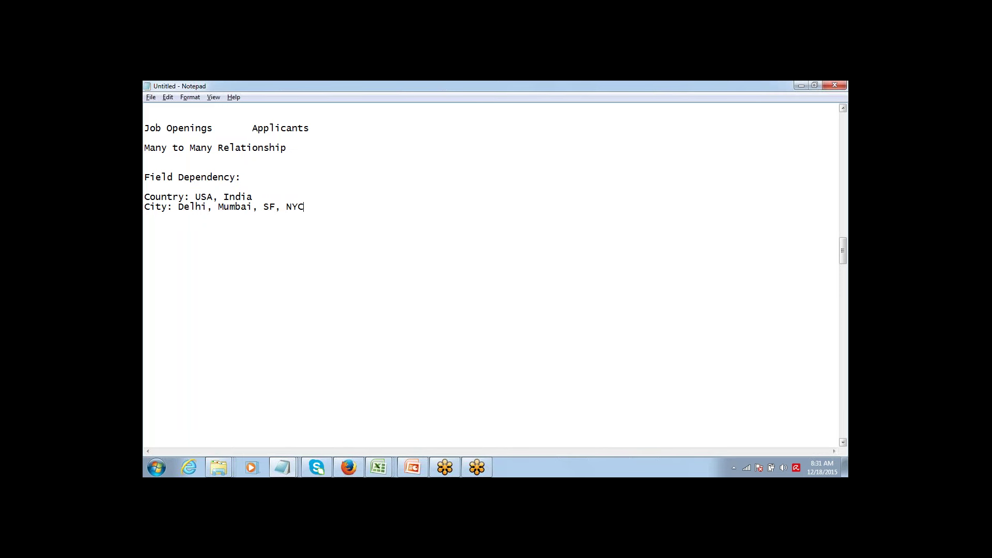
{"action": "key", "text": "ctrl+shift+Left"}
{"action": "key", "text": "ctrl+shift+Left"}
{"action": "key", "text": "ctrl+shift+Left"}
{"action": "key", "text": "ctrl+shift+Left"}
{"action": "key", "text": "ctrl+shift+Left"}
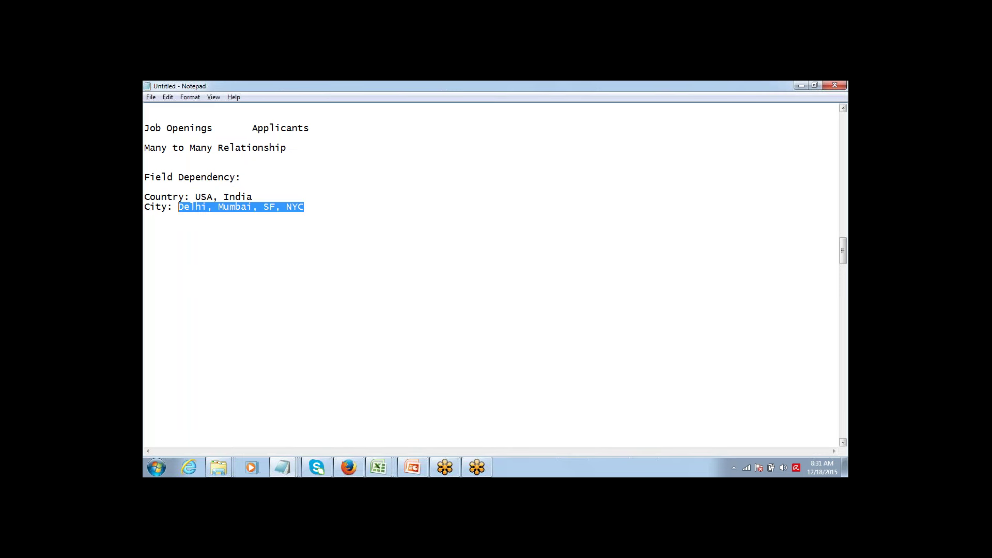
{"action": "left_click", "coordinate": [304, 207]}
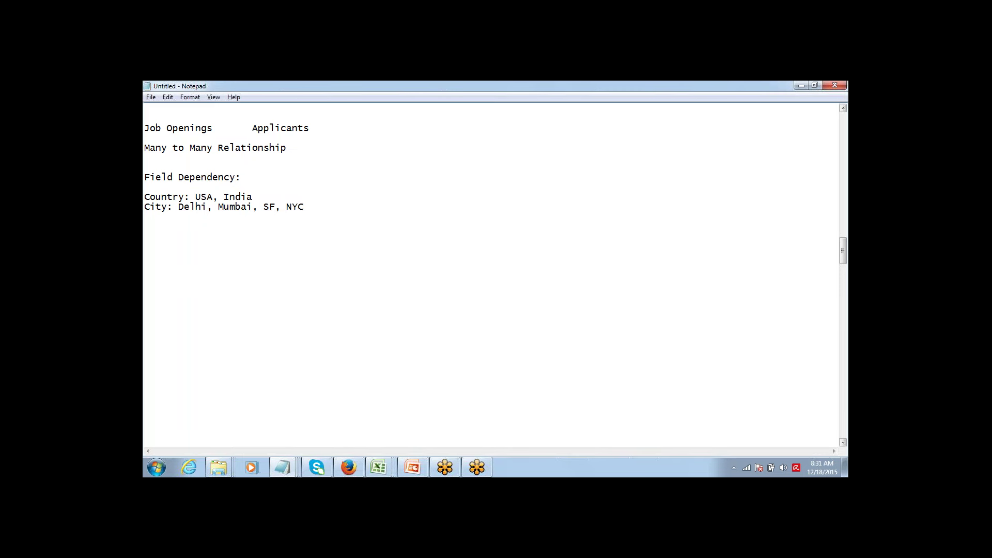
{"action": "key", "text": "ctrl+shift+Left"}
{"action": "key", "text": "ctrl+shift+Left"}
{"action": "key", "text": "ctrl+shift+Left"}
{"action": "key", "text": "ctrl+shift+Left"}
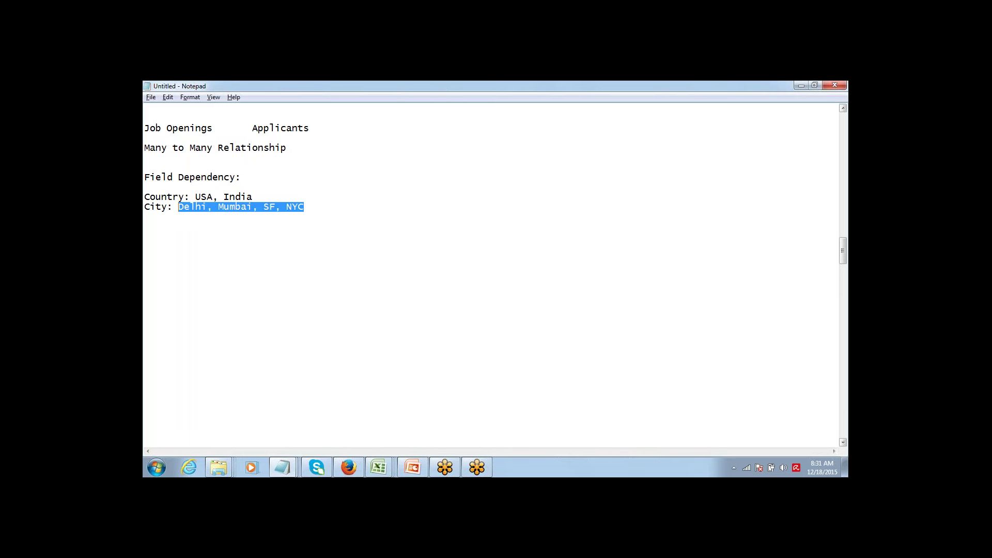
{"action": "left_click", "coordinate": [180, 197]}
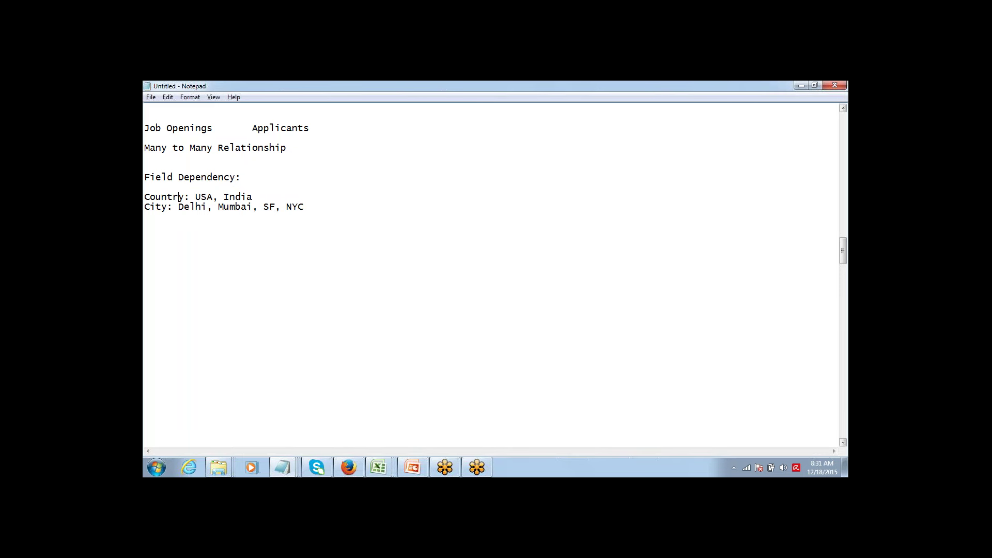
{"action": "double_click", "coordinate": [238, 197]}
{"action": "left_click", "coordinate": [224, 196]}
{"action": "left_click_drag", "start_coordinate": [253, 197], "coordinate": [196, 198]}
{"action": "left_click", "coordinate": [196, 207]}
In Firefox, go to Salesforce Setup and open Build > Create > Apps.
{"action": "mouse_move", "coordinate": [353, 466]}
{"action": "left_click", "coordinate": [364, 403]}
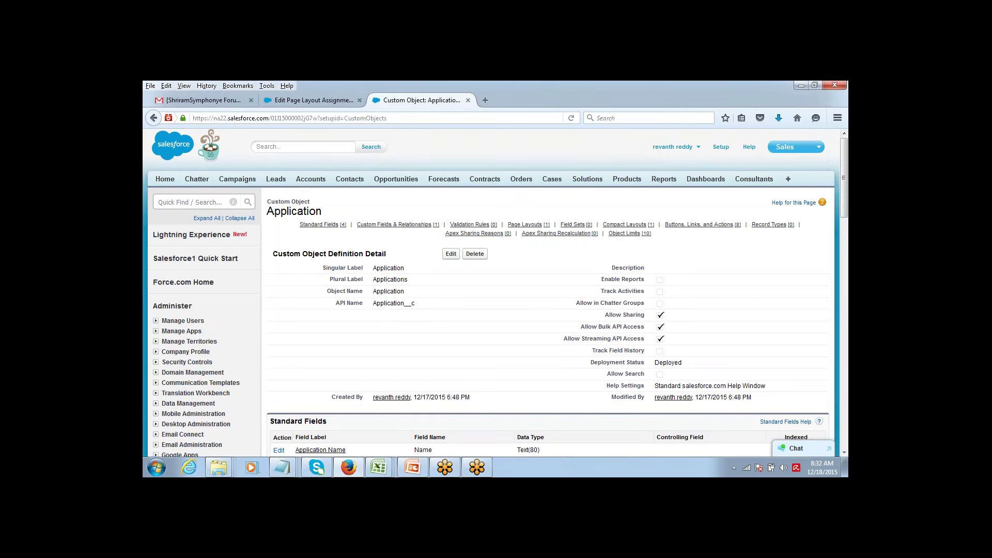
{"action": "left_click", "coordinate": [785, 148]}
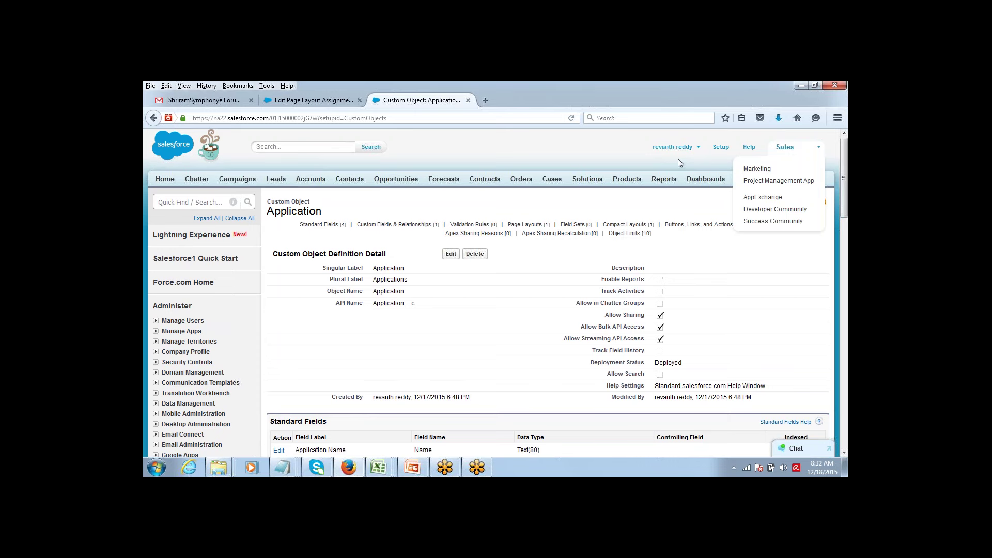
{"action": "left_click", "coordinate": [721, 146]}
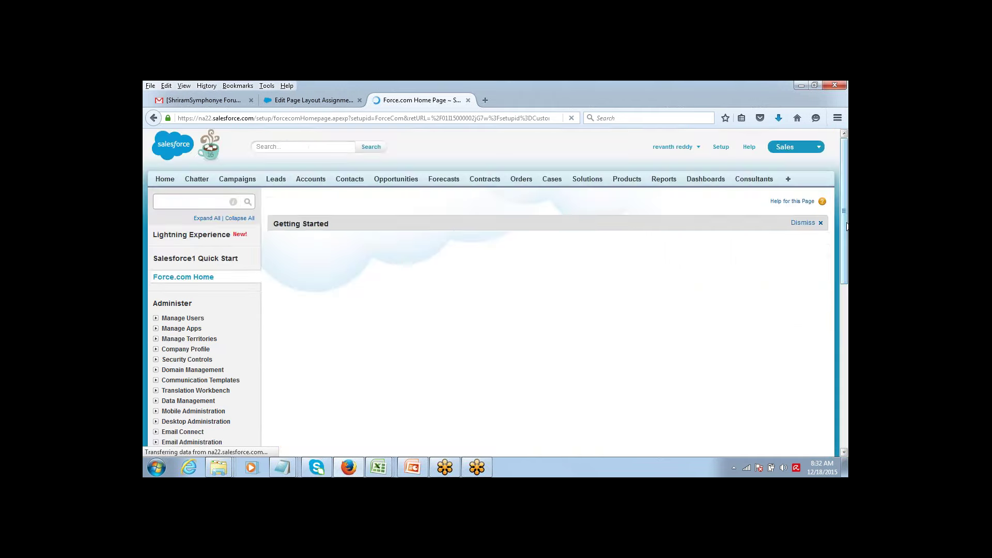
{"action": "scroll", "coordinate": [830, 301], "scroll_direction": "down", "scroll_amount": 3}
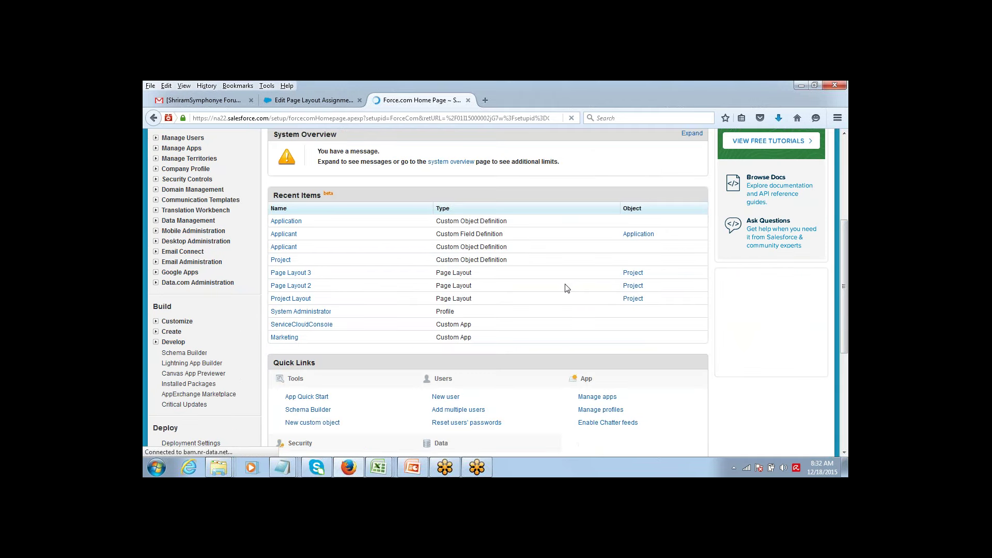
{"action": "left_click", "coordinate": [155, 331]}
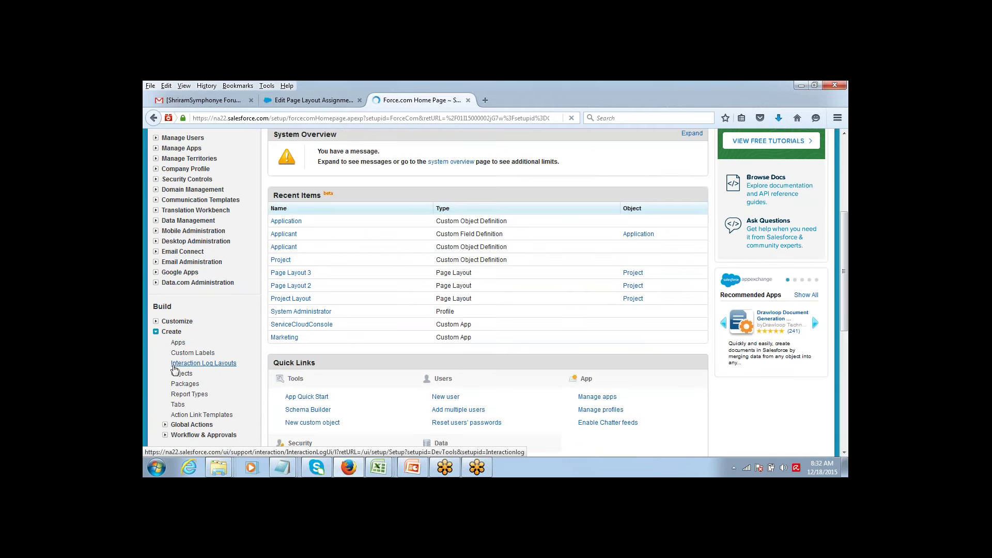
{"action": "left_click", "coordinate": [178, 343]}
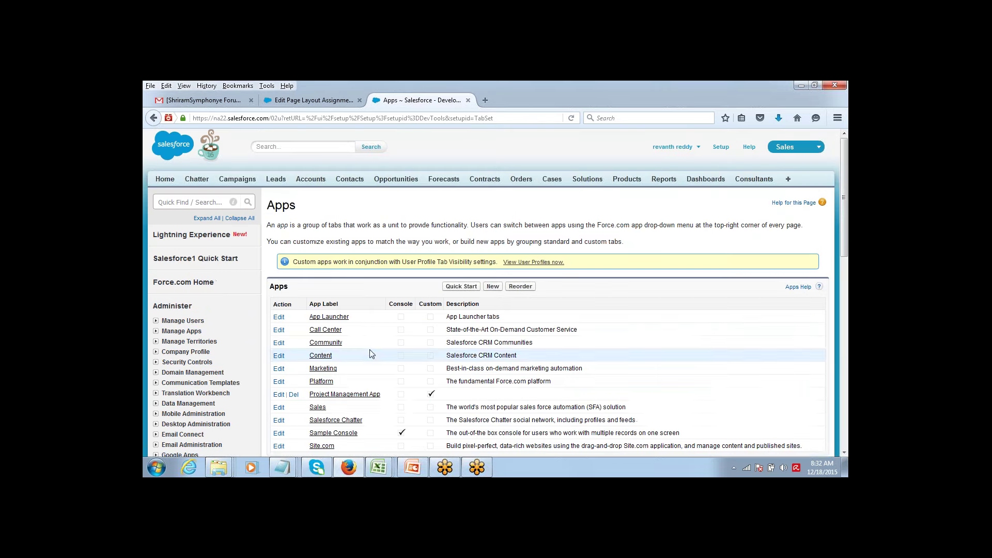
Start a new custom app labelled Recruitment Manager.
{"action": "left_click", "coordinate": [493, 287]}
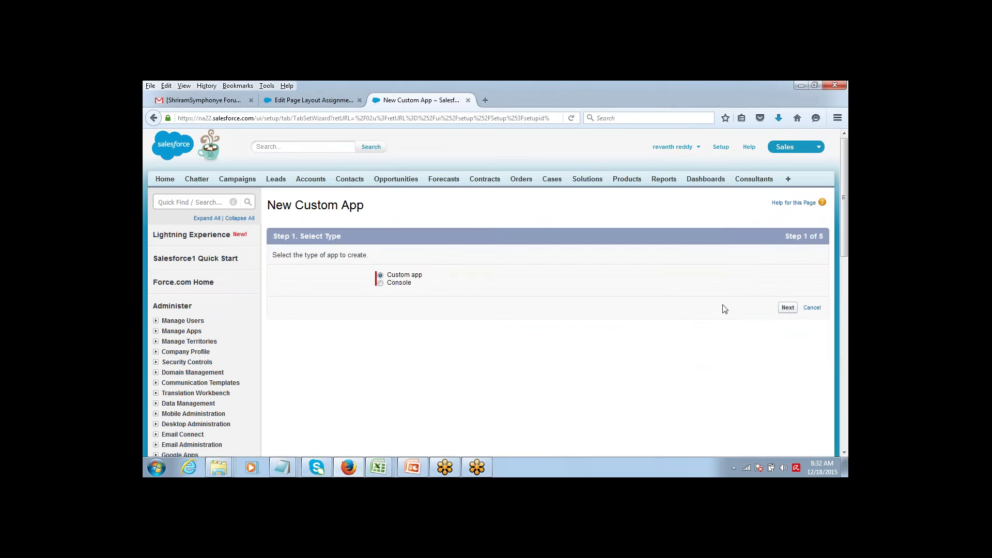
{"action": "left_click", "coordinate": [787, 308]}
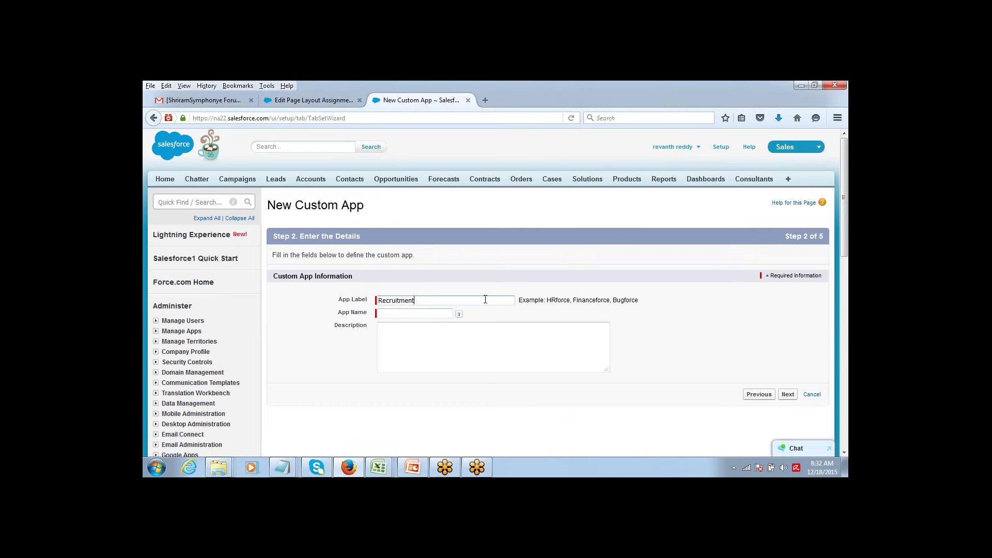
{"action": "type", "text": "er"}
{"action": "key", "text": "Tab"}
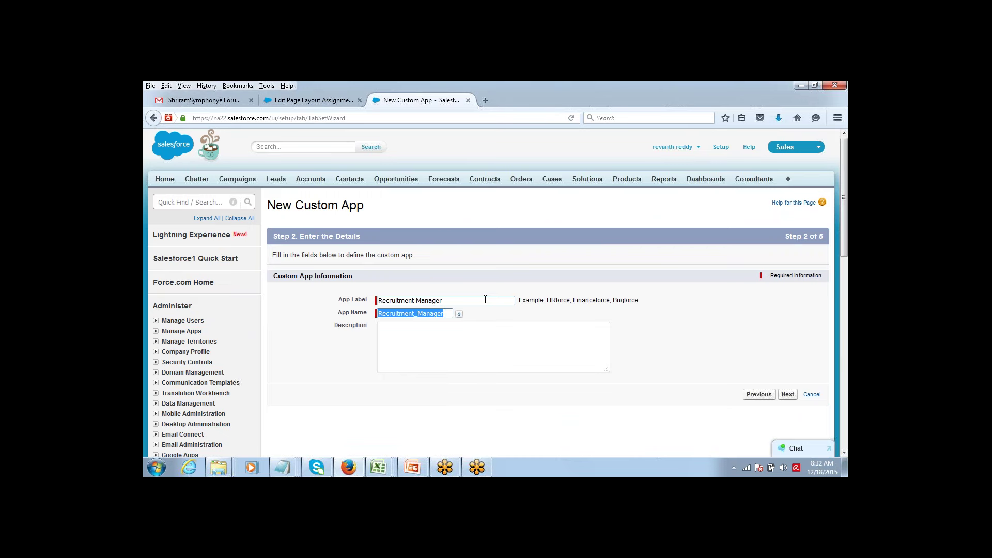
{"action": "left_click", "coordinate": [787, 394]}
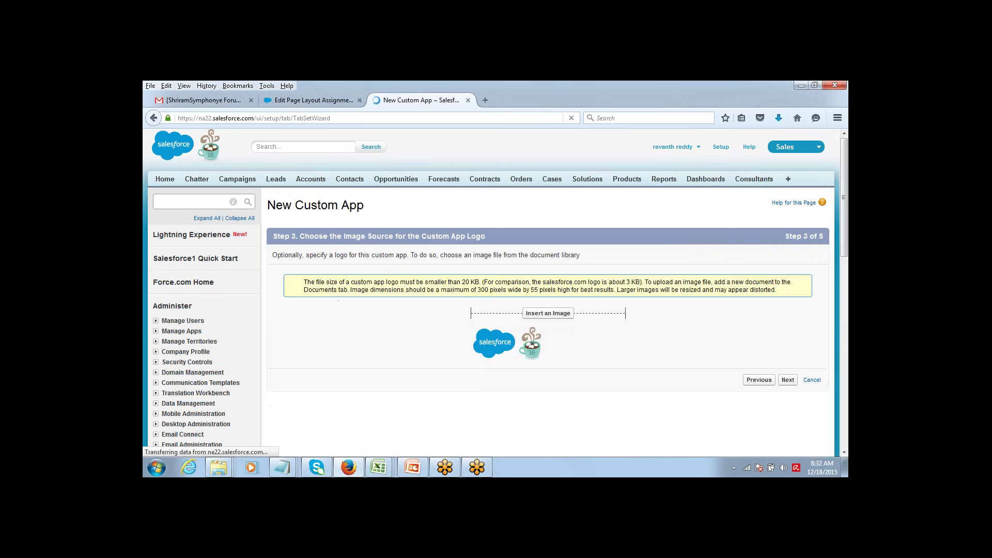
Skip the logo and tabs, make the app visible to all profiles, and save.
{"action": "left_click", "coordinate": [787, 381]}
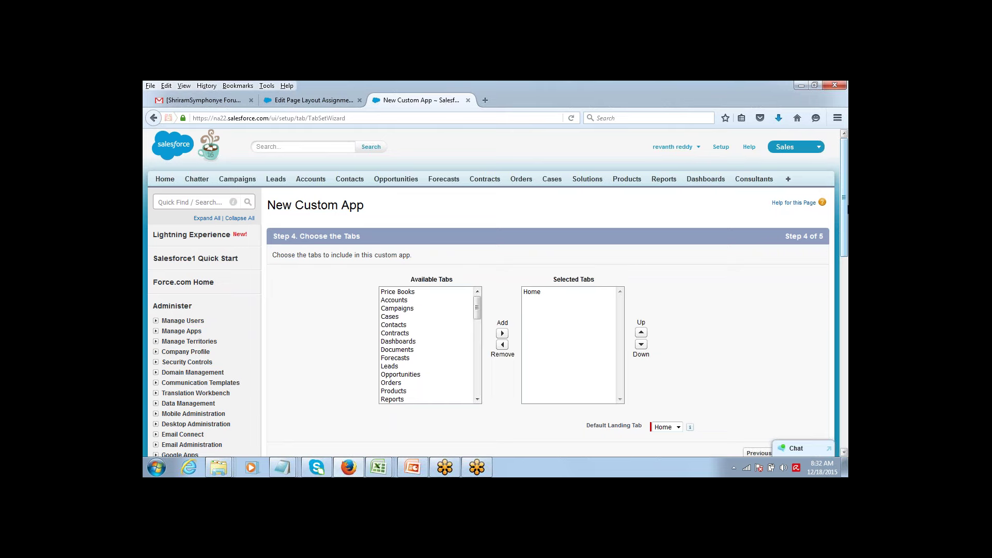
{"action": "scroll", "coordinate": [844, 217], "scroll_direction": "down", "scroll_amount": 3}
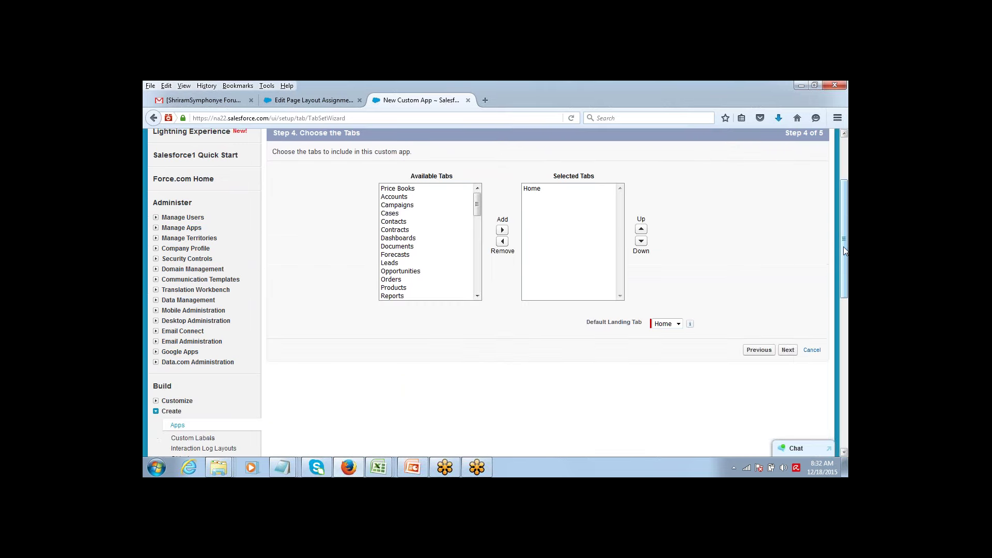
{"action": "left_click", "coordinate": [789, 352]}
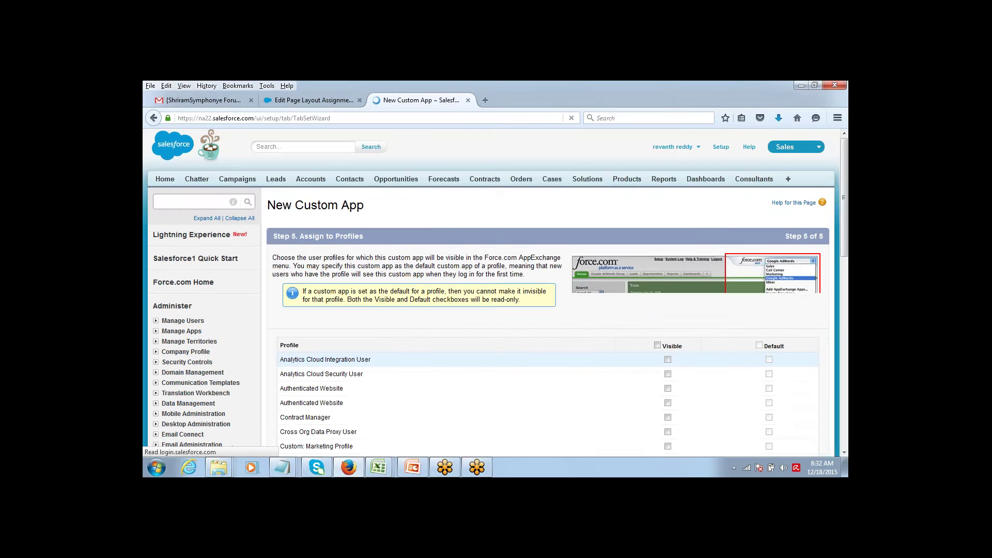
{"action": "left_click", "coordinate": [657, 346]}
{"action": "scroll", "coordinate": [824, 314], "scroll_direction": "down", "scroll_amount": 9}
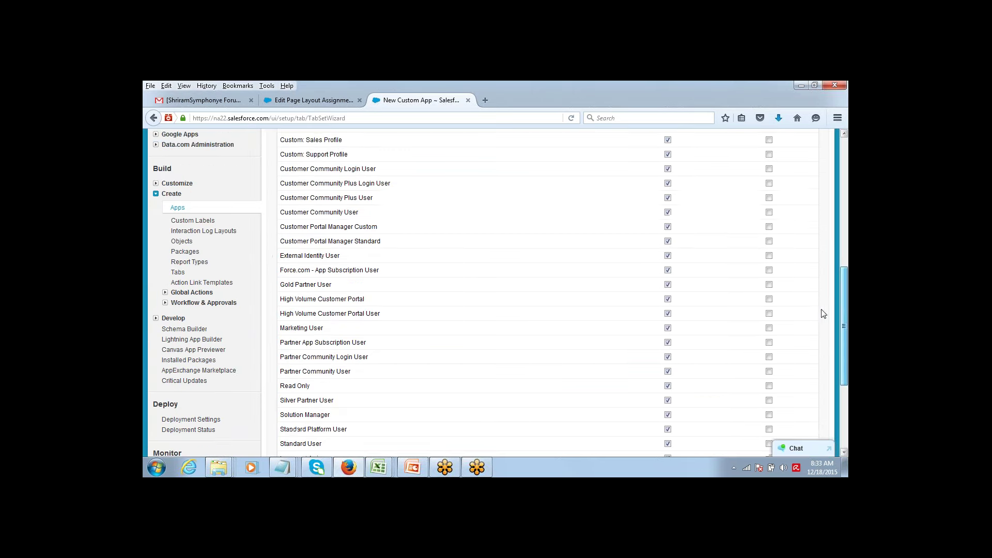
{"action": "scroll", "coordinate": [823, 313], "scroll_direction": "down", "scroll_amount": 2}
{"action": "left_click_drag", "start_coordinate": [819, 328], "coordinate": [810, 339]}
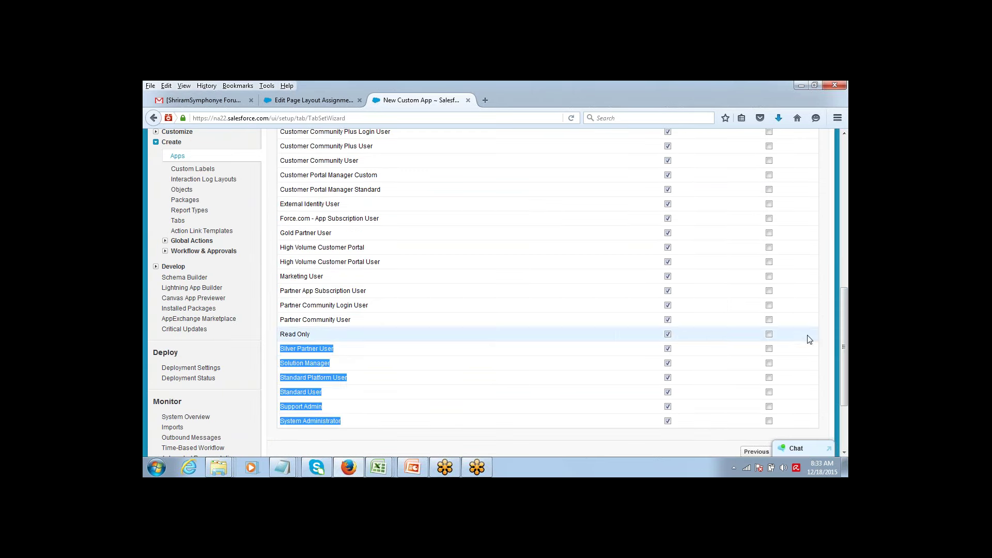
{"action": "scroll", "coordinate": [842, 292], "scroll_direction": "down", "scroll_amount": 3}
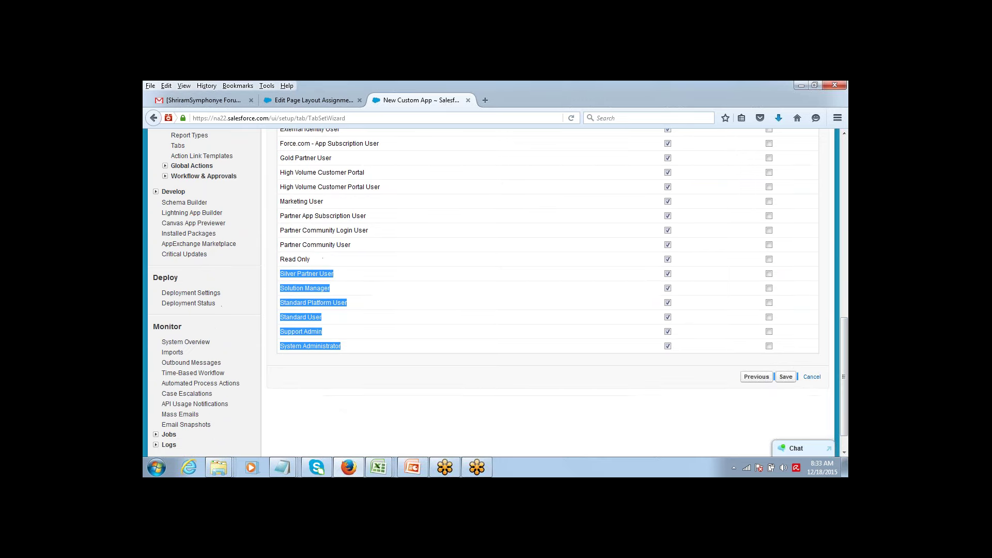
{"action": "left_click", "coordinate": [784, 378]}
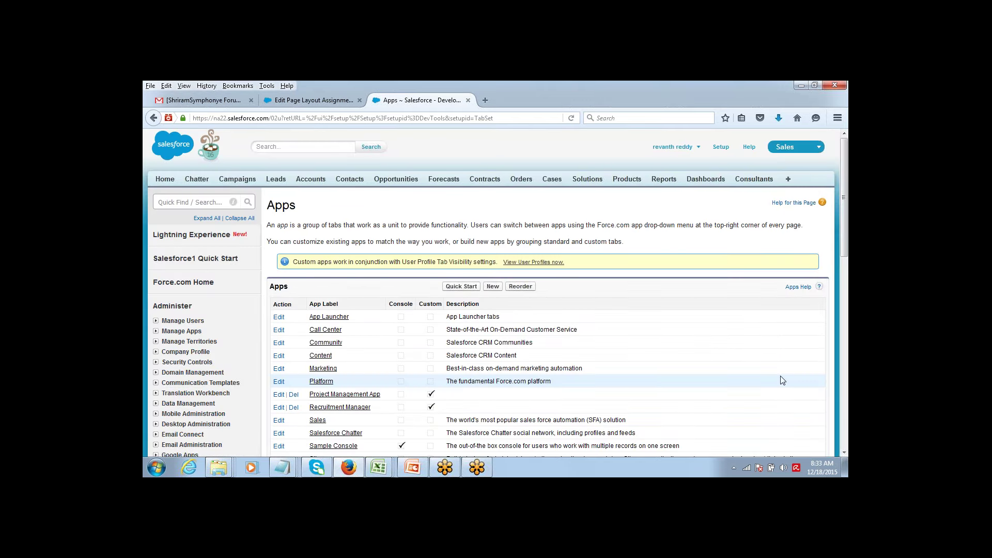
Switch to the Recruitment Manager app from the app menu.
{"action": "left_click_drag", "start_coordinate": [847, 183], "coordinate": [846, 225]}
{"action": "scroll", "coordinate": [846, 225], "scroll_direction": "up", "scroll_amount": 3}
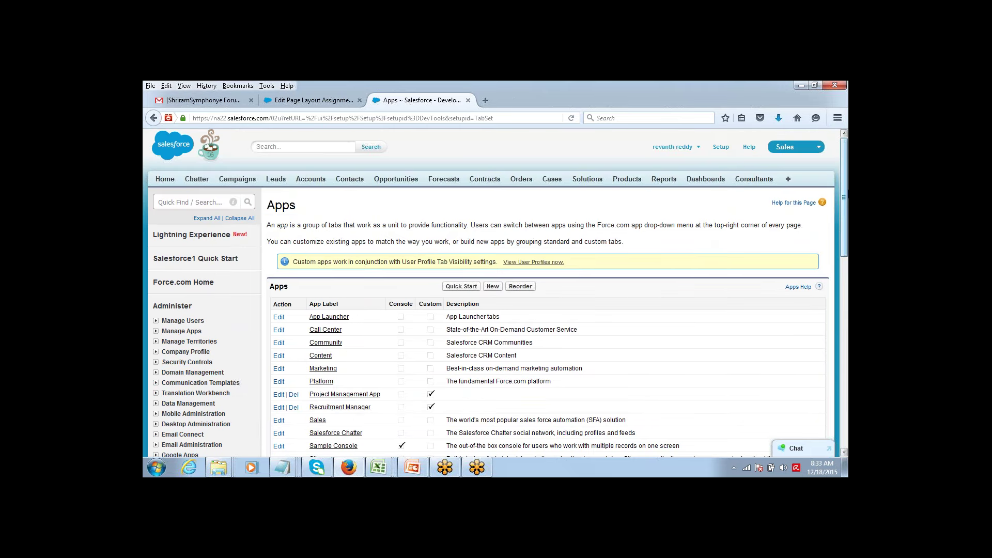
{"action": "left_click_drag", "start_coordinate": [844, 197], "coordinate": [779, 190]}
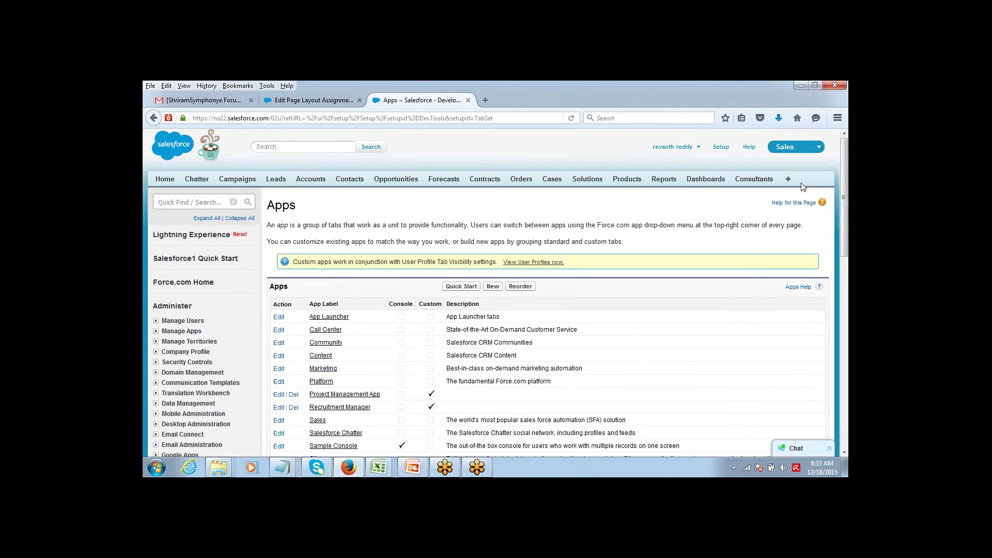
{"action": "left_click", "coordinate": [786, 147]}
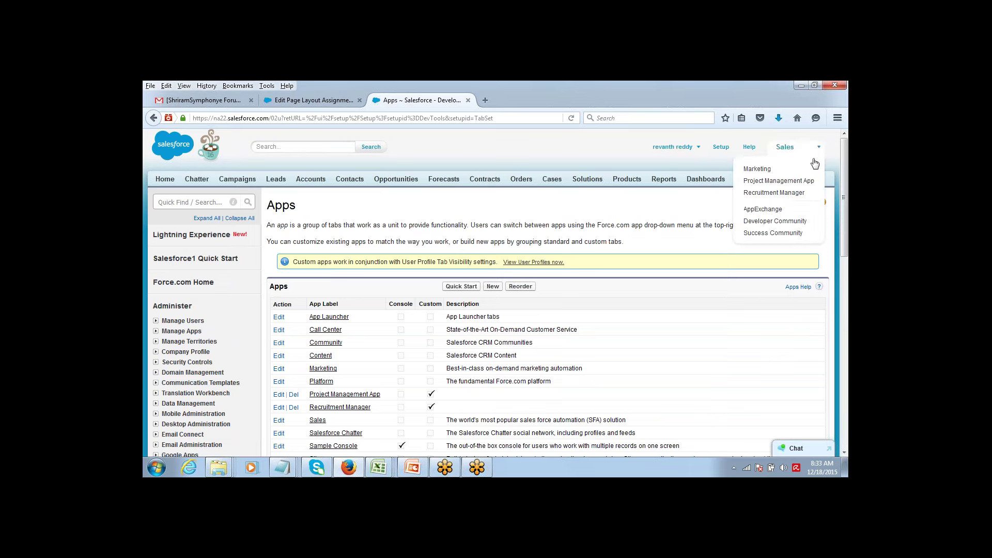
{"action": "left_click", "coordinate": [805, 192]}
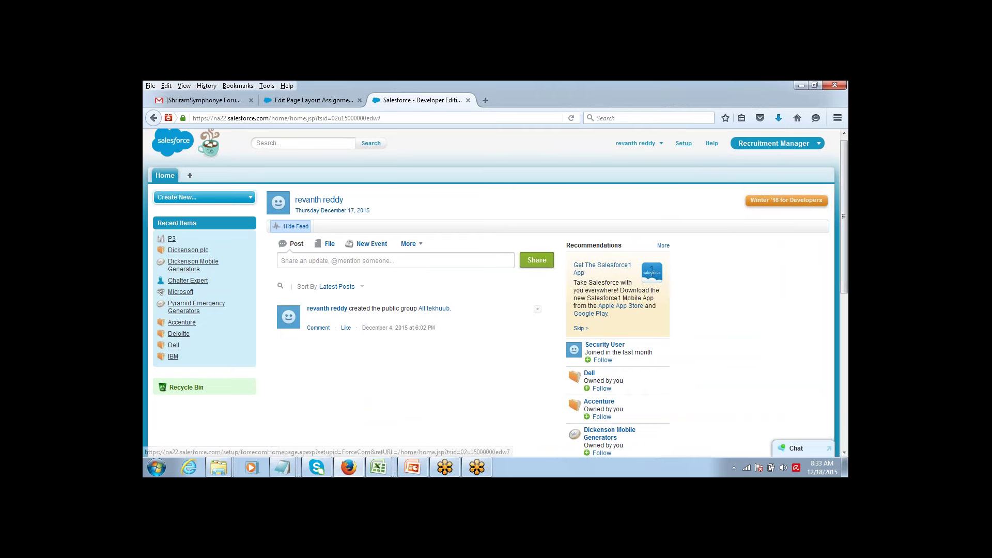
Return to Setup and expand Build > Create.
{"action": "left_click", "coordinate": [684, 143]}
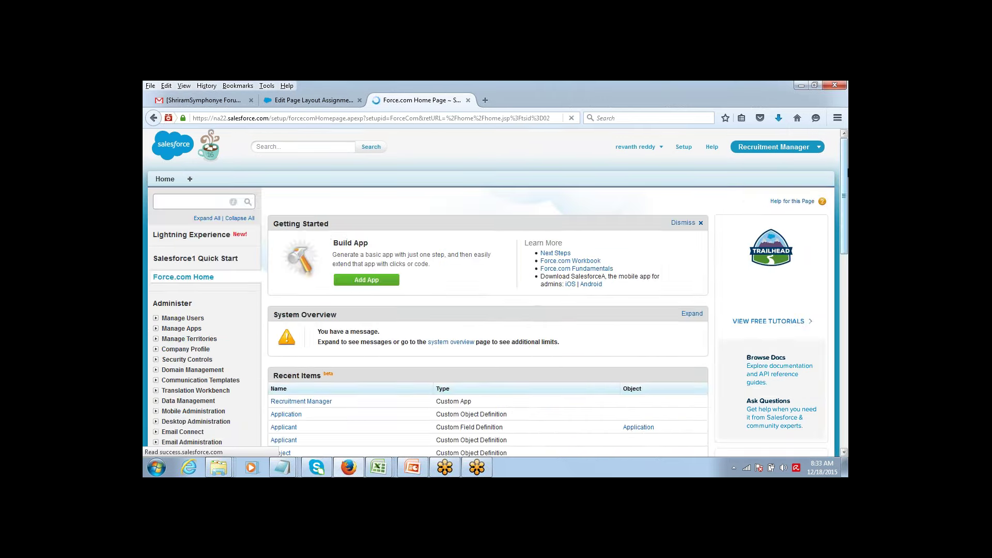
{"action": "scroll", "coordinate": [833, 277], "scroll_direction": "down", "scroll_amount": 5}
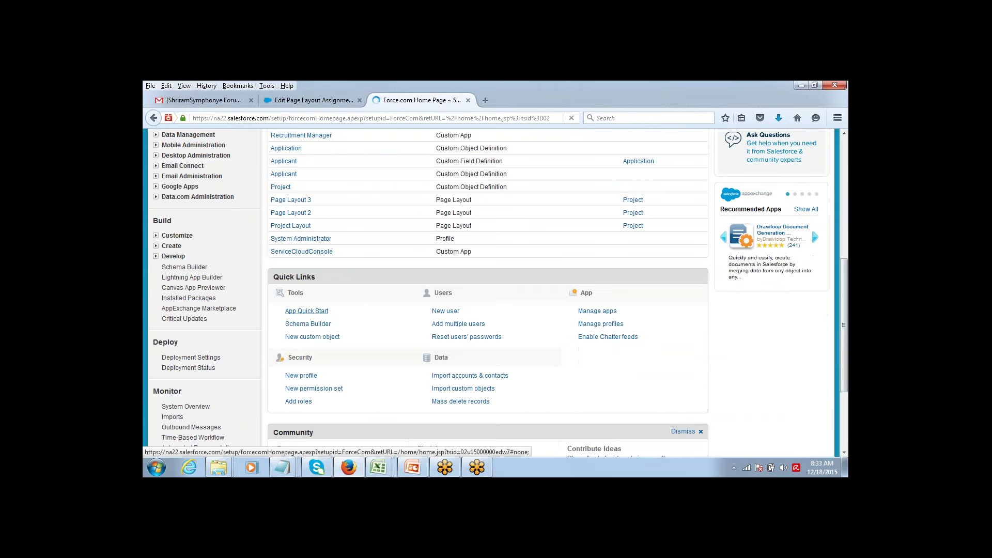
{"action": "left_click", "coordinate": [156, 247]}
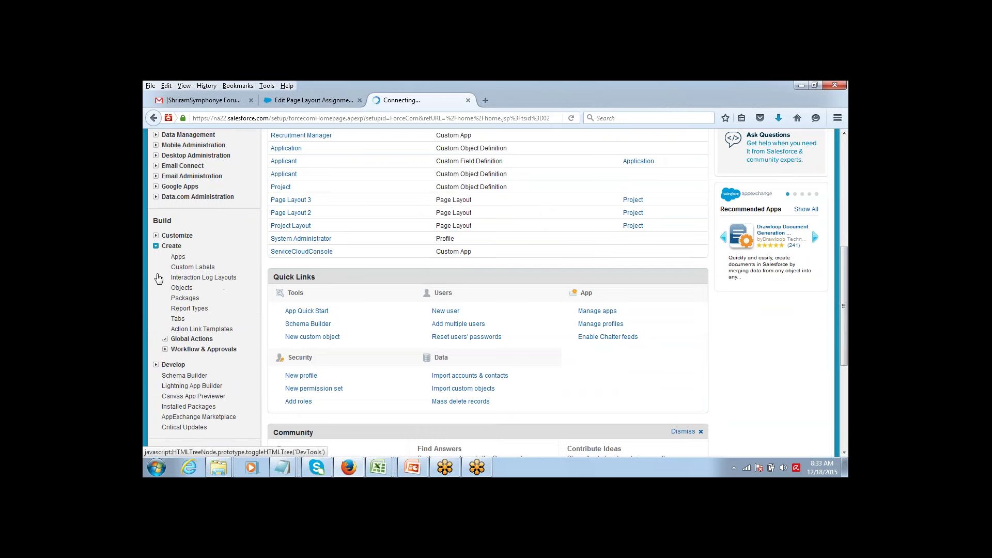
Start a new custom object tab for the Applicant object with the Car tab style.
{"action": "left_click", "coordinate": [178, 319]}
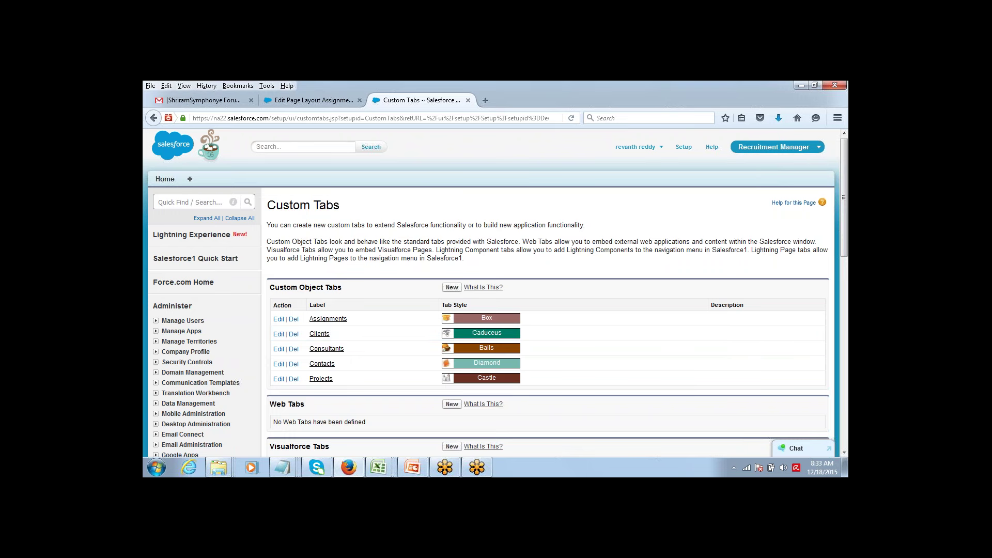
{"action": "left_click", "coordinate": [452, 288]}
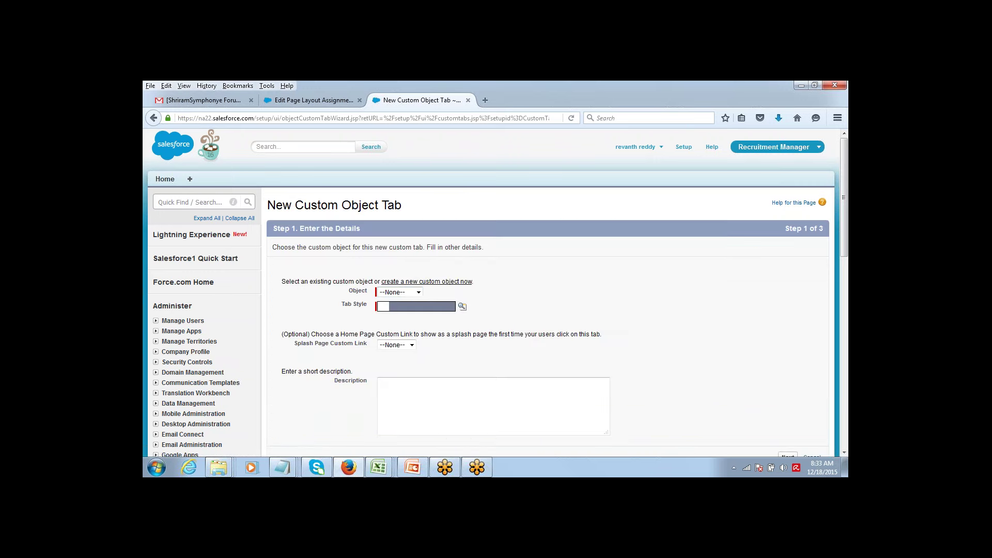
{"action": "left_click", "coordinate": [409, 293]}
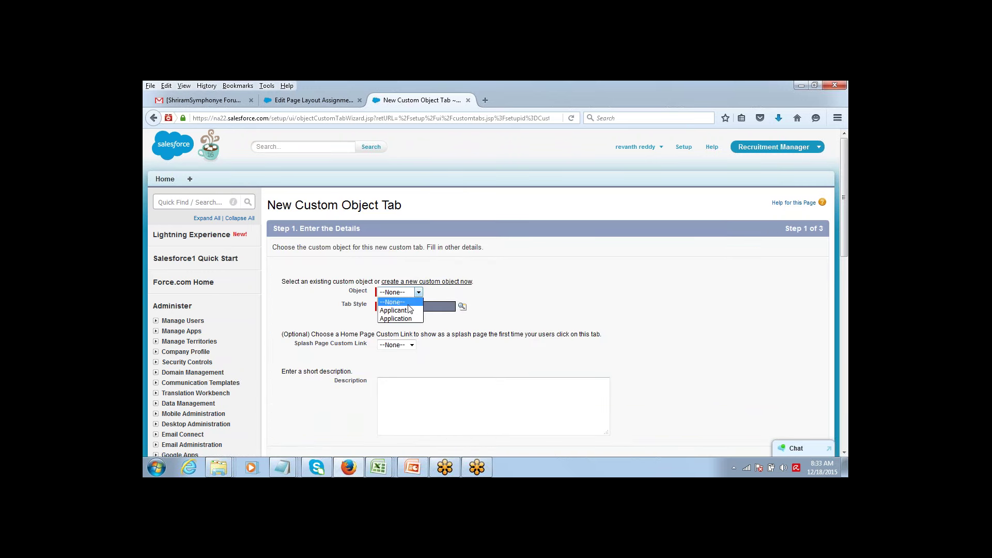
{"action": "left_click", "coordinate": [408, 310]}
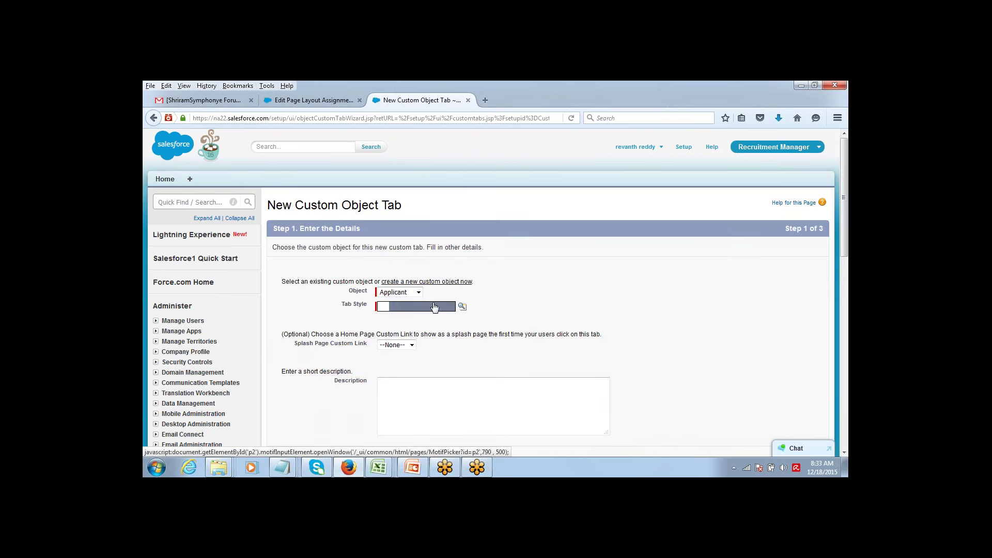
{"action": "left_click", "coordinate": [463, 308]}
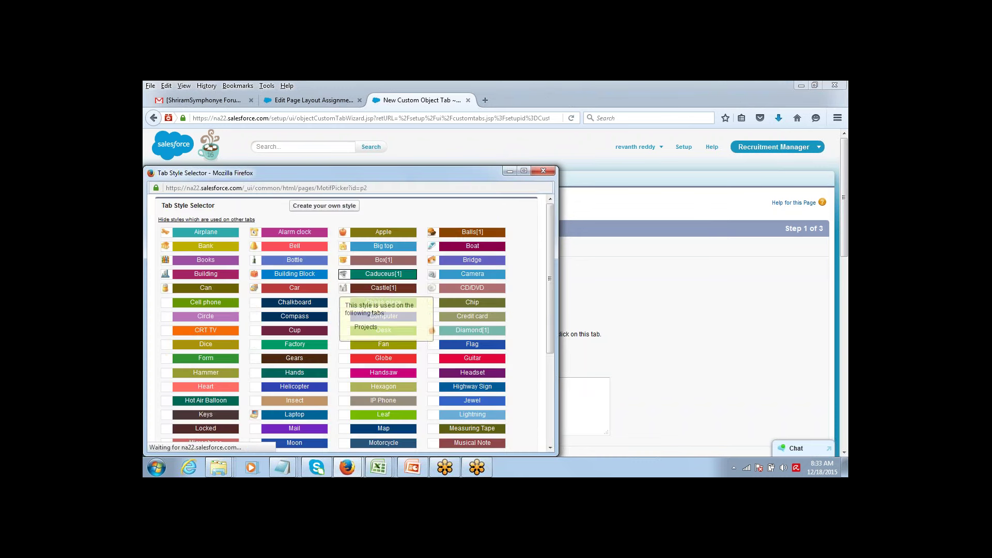
{"action": "left_click", "coordinate": [294, 289]}
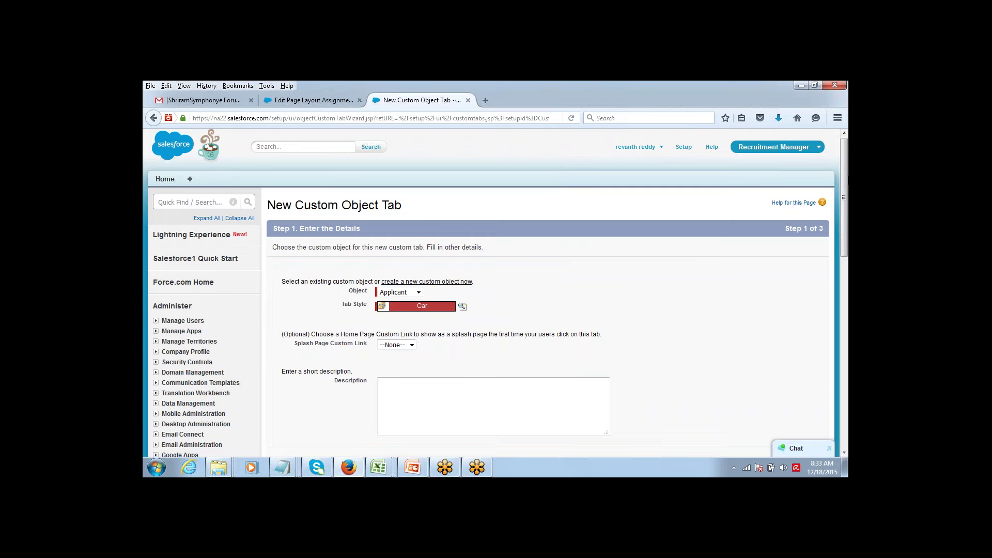
{"action": "scroll", "coordinate": [797, 368], "scroll_direction": "down", "scroll_amount": 3}
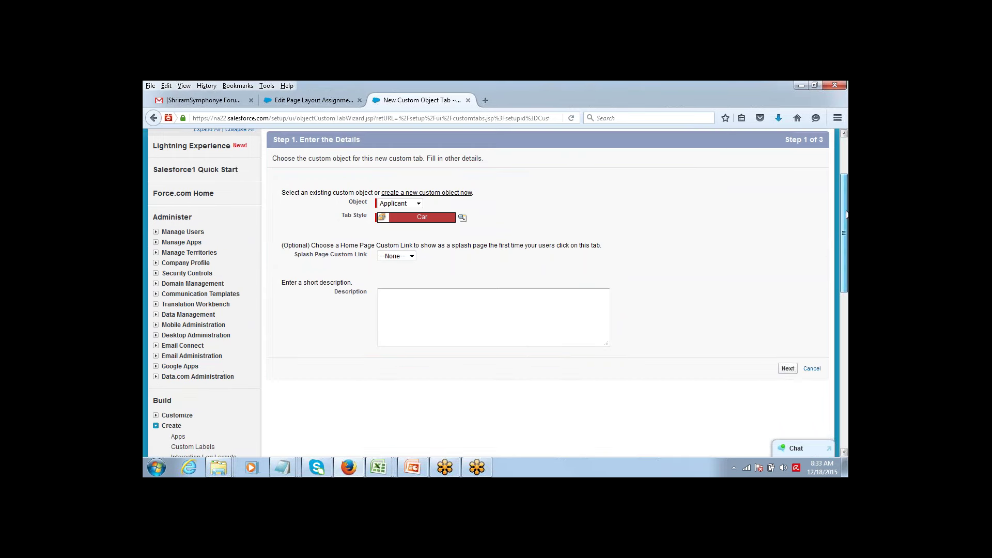
Keep default profile visibility, add the Applicants tab to Recruitment Manager, and save it.
{"action": "left_click", "coordinate": [788, 365]}
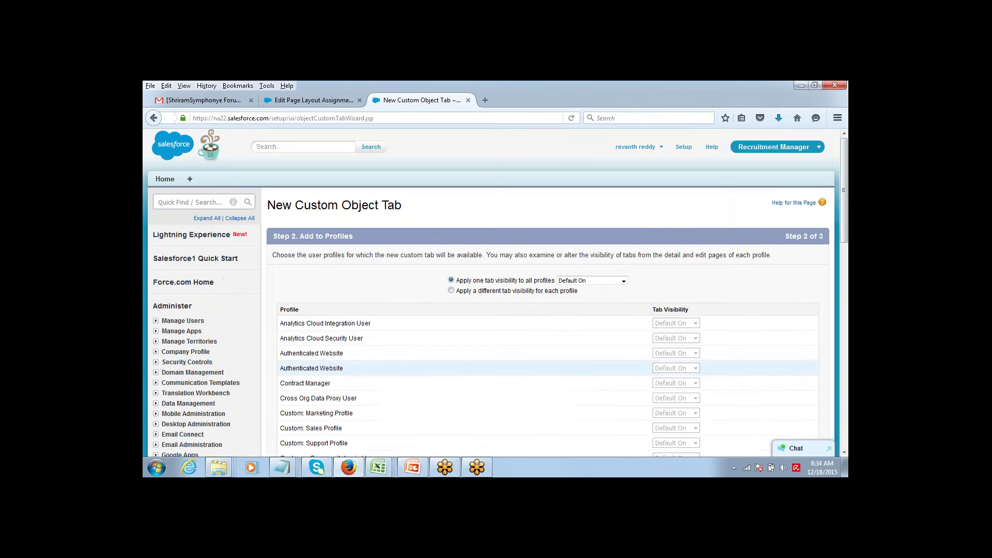
{"action": "left_click_drag", "start_coordinate": [846, 188], "coordinate": [839, 280]}
{"action": "scroll", "coordinate": [814, 318], "scroll_direction": "down", "scroll_amount": 4}
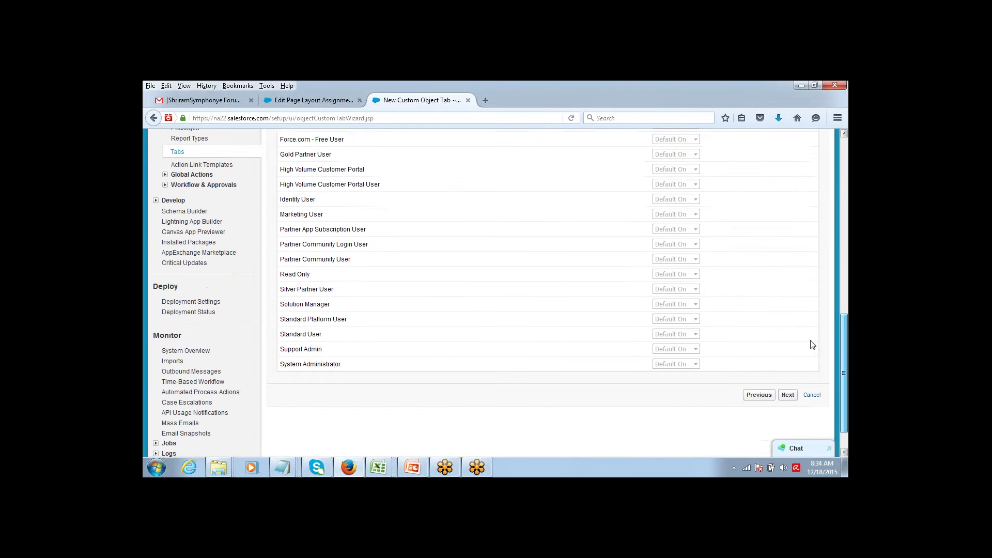
{"action": "scroll", "coordinate": [813, 345], "scroll_direction": "down", "scroll_amount": 1}
{"action": "left_click", "coordinate": [787, 371]}
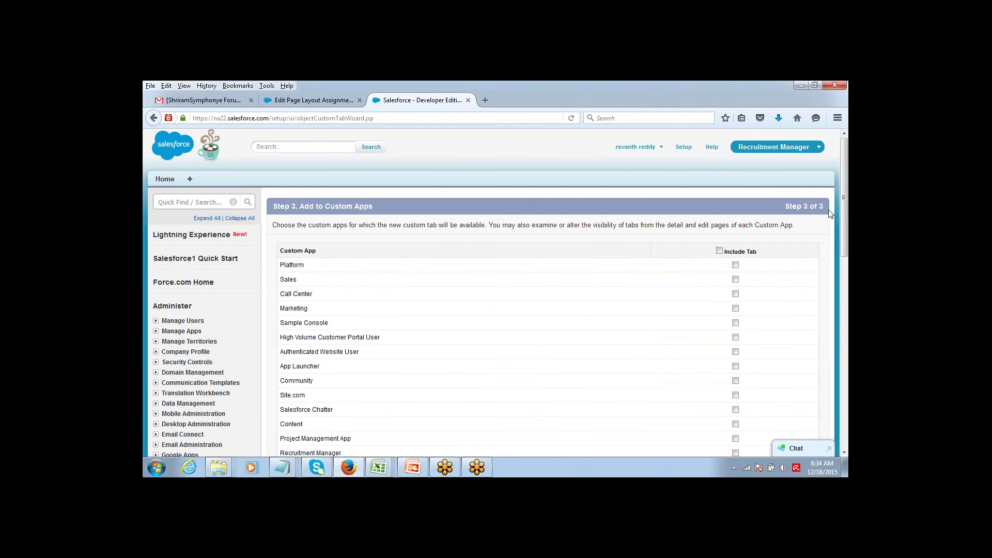
{"action": "scroll", "coordinate": [841, 229], "scroll_direction": "down", "scroll_amount": 5}
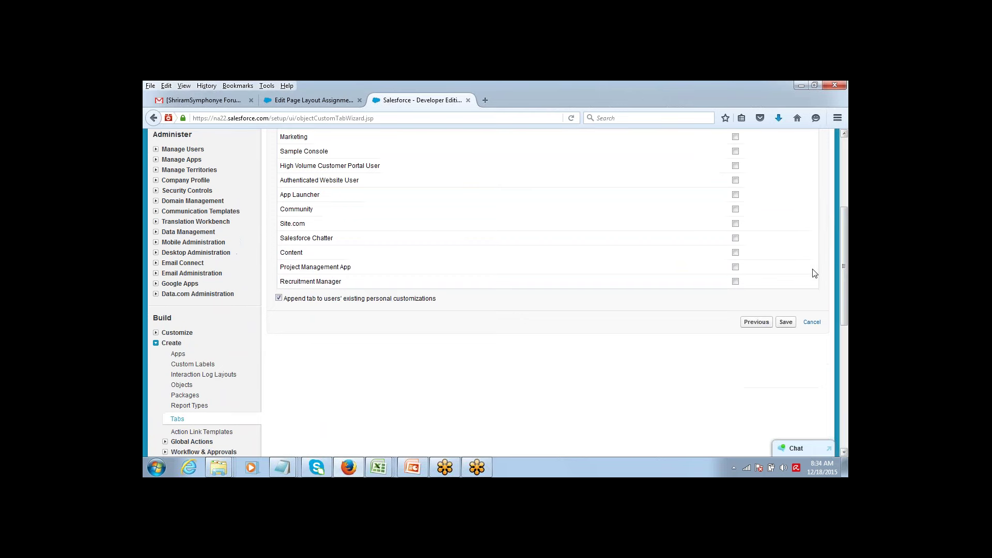
{"action": "left_click", "coordinate": [735, 281]}
{"action": "left_click", "coordinate": [784, 322]}
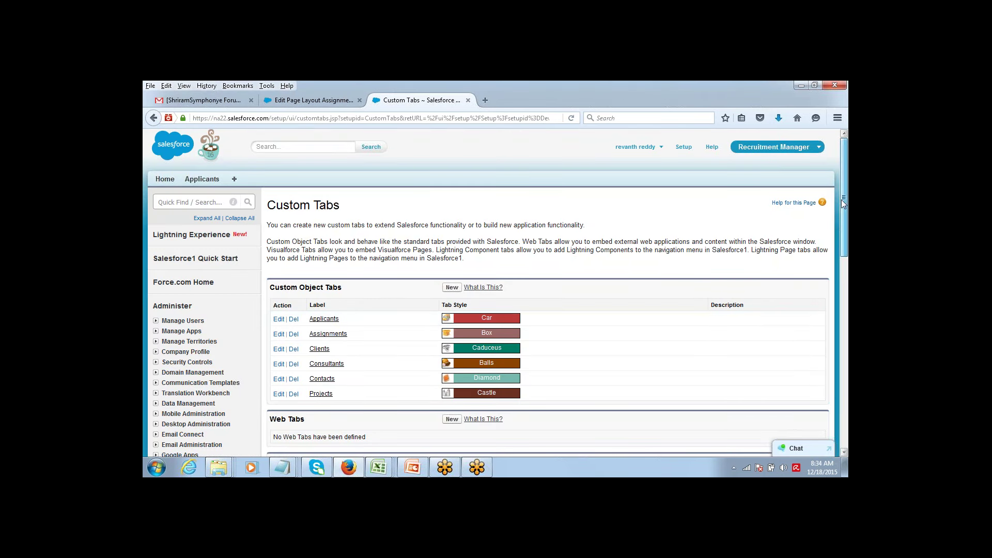
{"action": "mouse_move", "coordinate": [842, 193]}
{"action": "left_mouse_down"}
{"action": "mouse_move", "coordinate": [842, 227]}
{"action": "mouse_move", "coordinate": [843, 187]}
{"action": "left_mouse_up"}
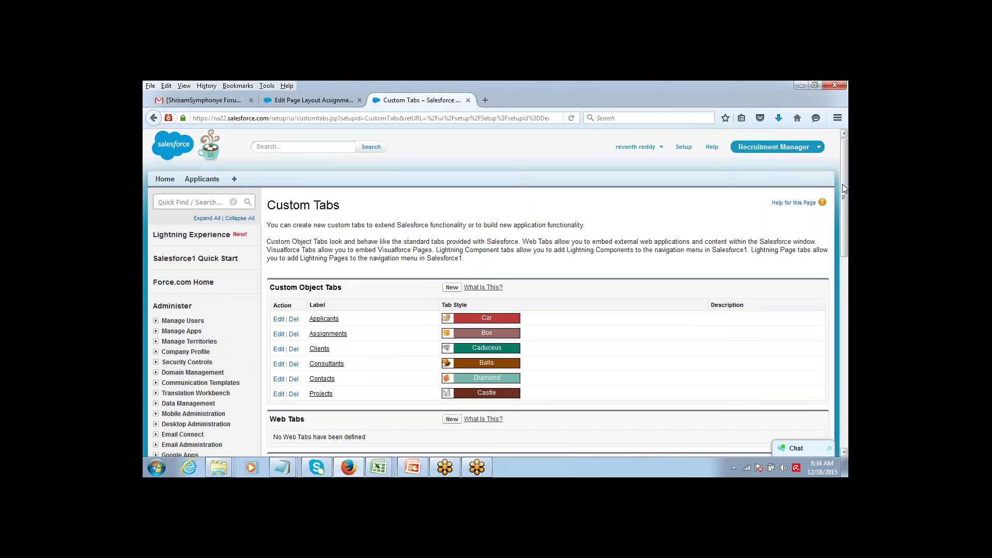
{"action": "left_click_drag", "start_coordinate": [842, 184], "coordinate": [843, 190]}
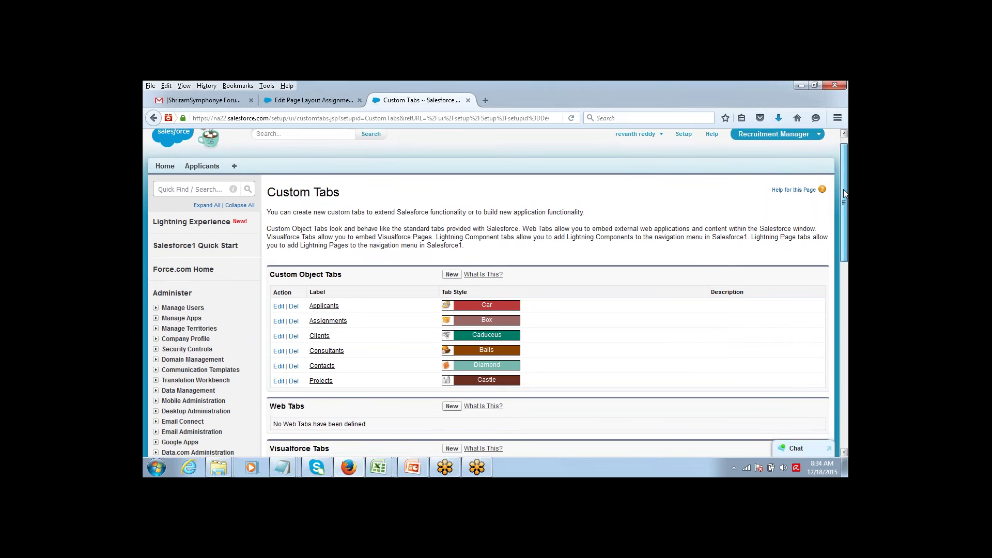
{"action": "left_click_drag", "start_coordinate": [843, 189], "coordinate": [843, 184]}
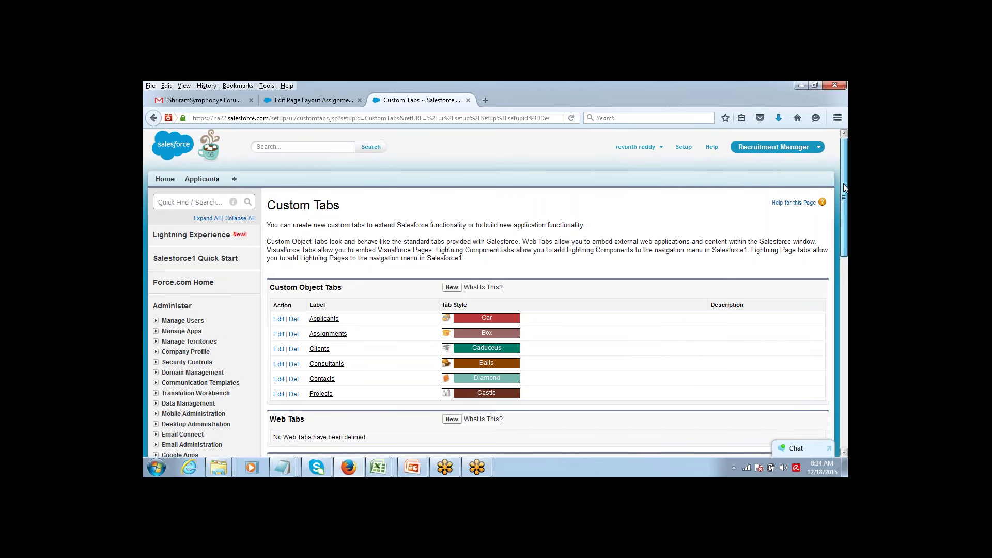
Start another custom object tab for the Application object with the Compass style.
{"action": "left_click", "coordinate": [451, 288]}
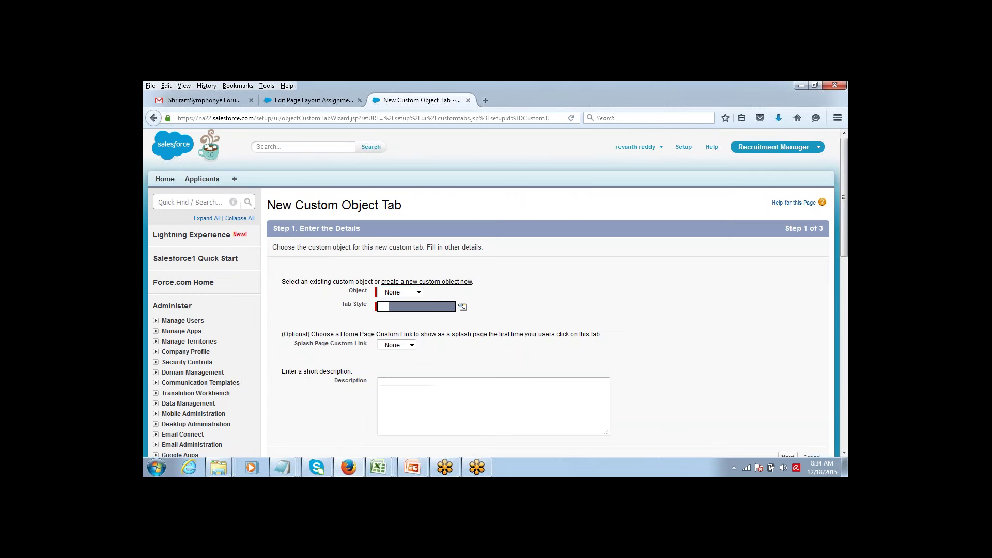
{"action": "left_click", "coordinate": [418, 293]}
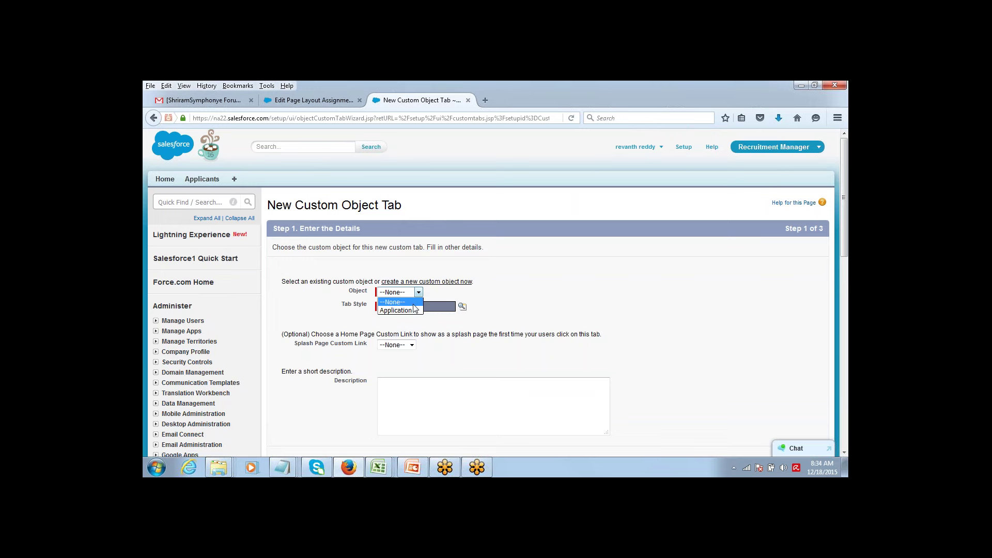
{"action": "left_click", "coordinate": [403, 310]}
{"action": "left_click", "coordinate": [462, 308]}
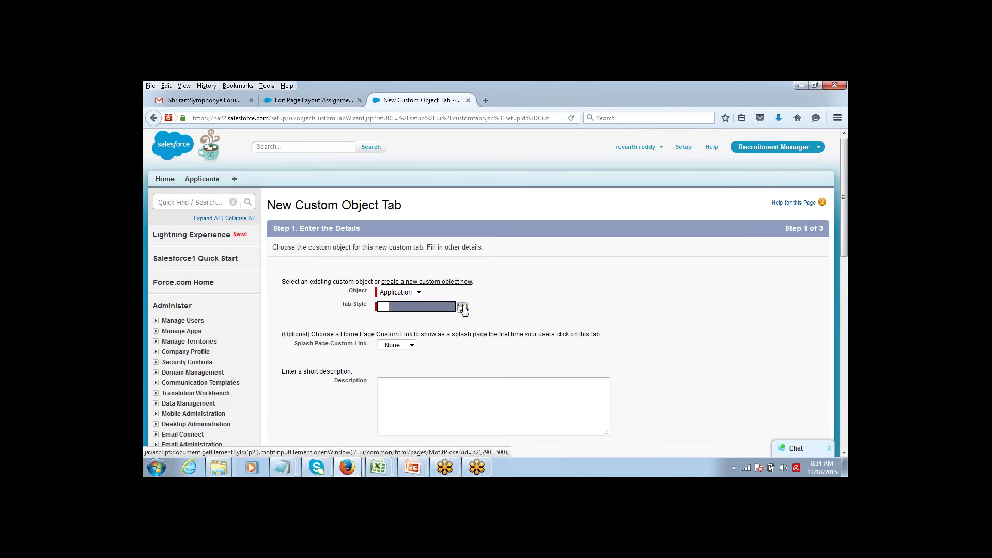
{"action": "left_click", "coordinate": [277, 320]}
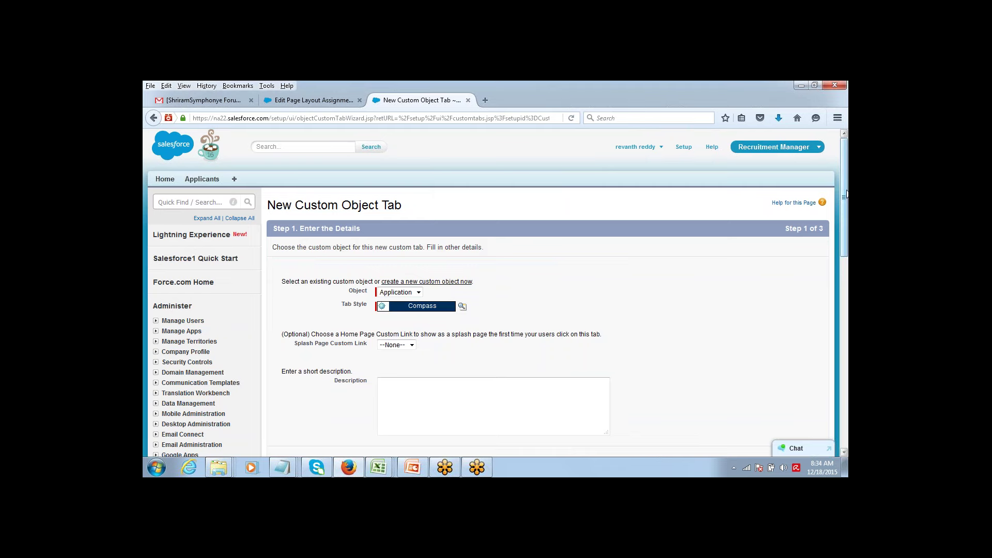
{"action": "scroll", "coordinate": [779, 306], "scroll_direction": "down", "scroll_amount": 5}
Keep default profile visibility, add the Applications tab to Recruitment Manager, and save it.
{"action": "left_click", "coordinate": [788, 325]}
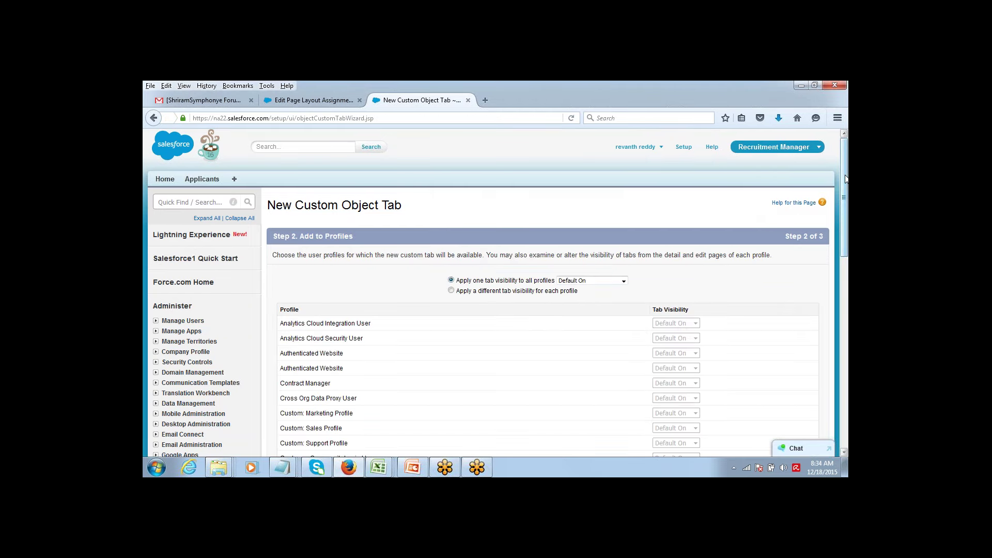
{"action": "scroll", "coordinate": [834, 255], "scroll_direction": "down", "scroll_amount": 7}
{"action": "scroll", "coordinate": [840, 269], "scroll_direction": "down", "scroll_amount": 8}
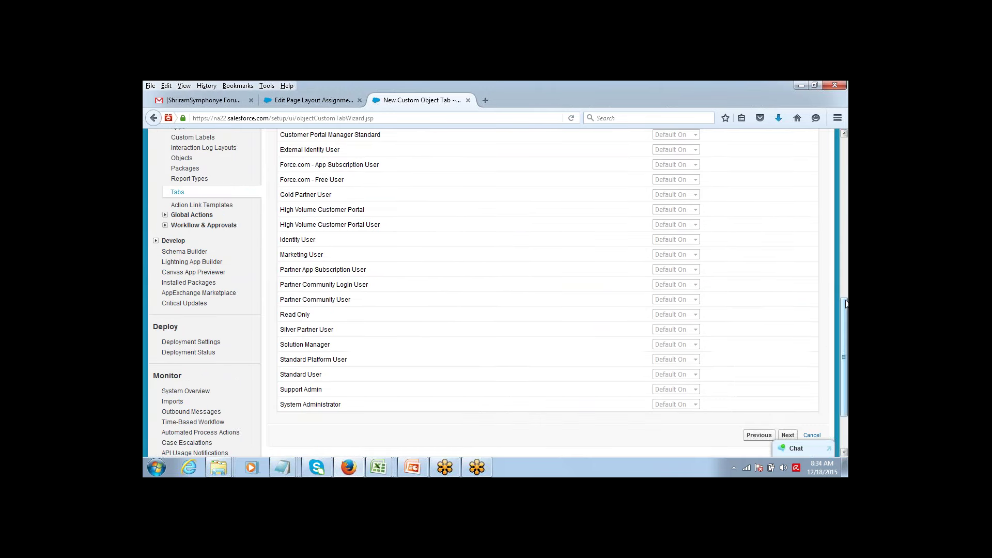
{"action": "scroll", "coordinate": [818, 331], "scroll_direction": "down", "scroll_amount": 3}
{"action": "left_click", "coordinate": [788, 358]}
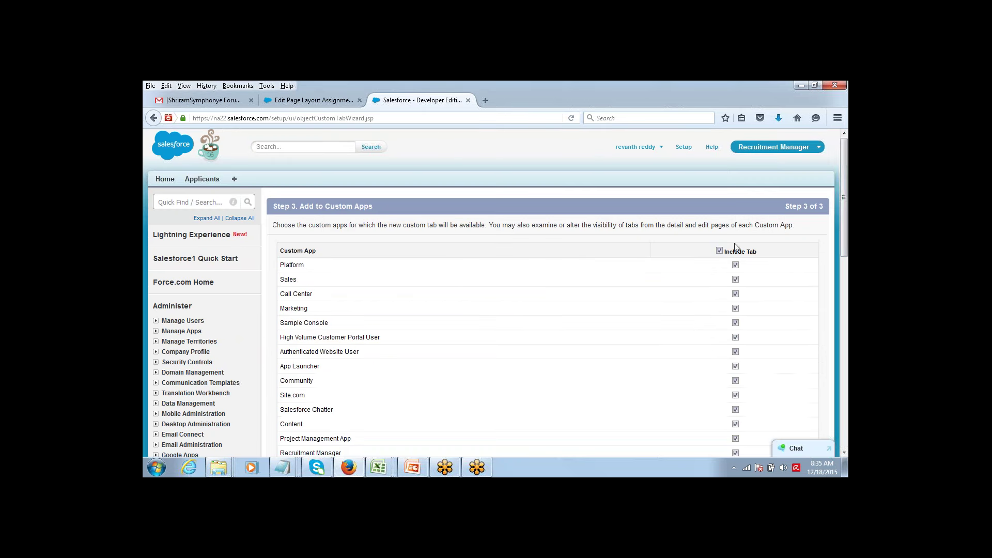
{"action": "scroll", "coordinate": [747, 265], "scroll_direction": "down", "scroll_amount": 7}
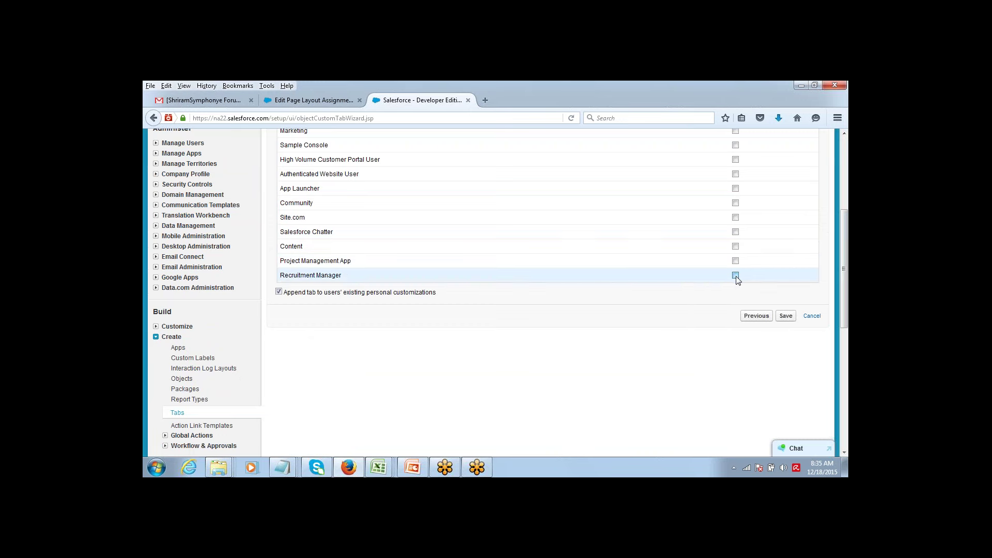
{"action": "left_click", "coordinate": [735, 276]}
{"action": "left_click", "coordinate": [786, 317]}
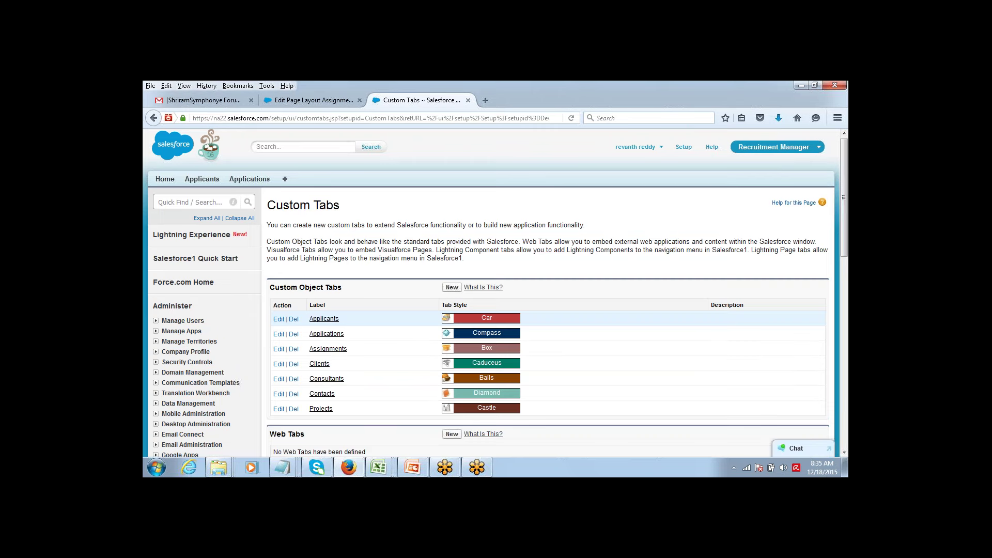
Go to the custom objects list and open the Applicant object's definition page.
{"action": "scroll", "coordinate": [828, 283], "scroll_direction": "down", "scroll_amount": 5}
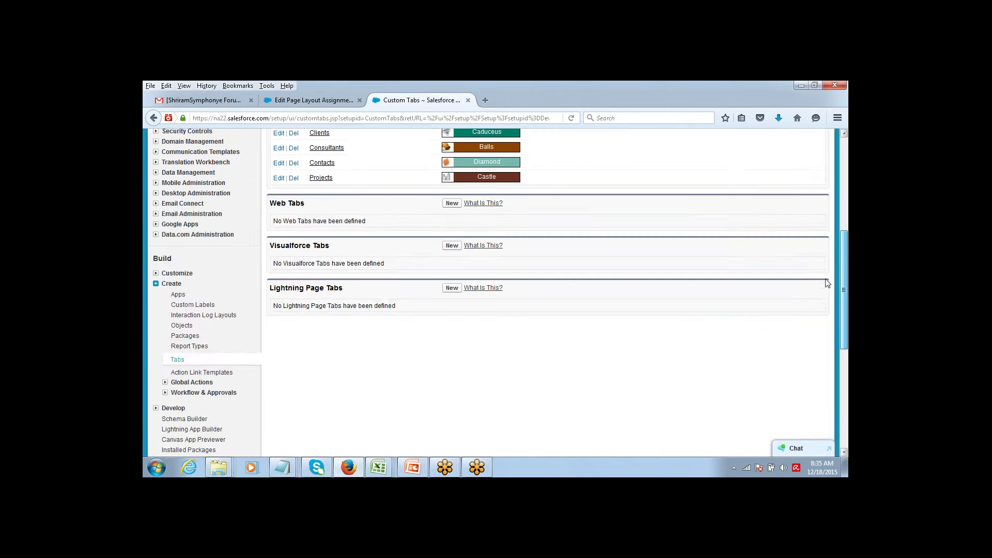
{"action": "scroll", "coordinate": [828, 282], "scroll_direction": "up", "scroll_amount": 5}
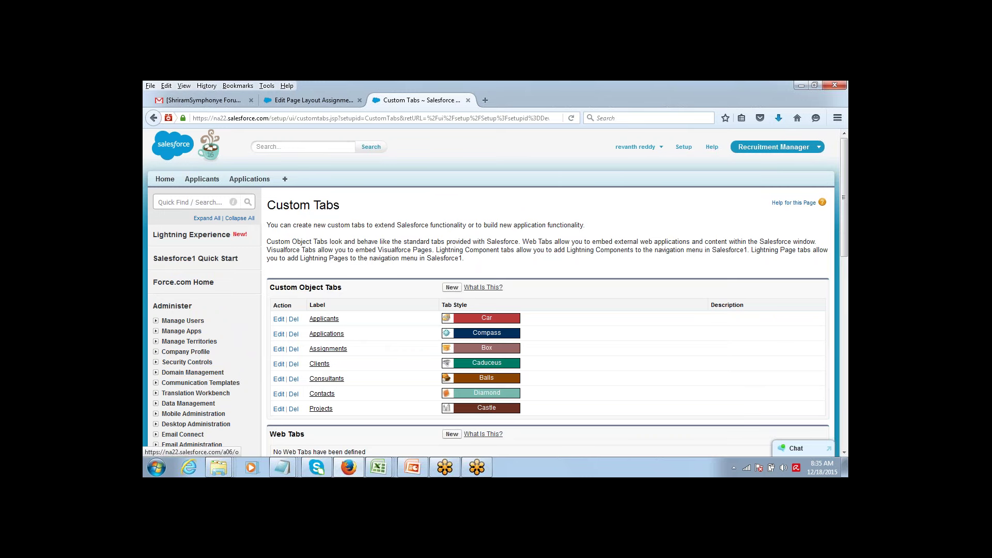
{"action": "scroll", "coordinate": [836, 243], "scroll_direction": "down", "scroll_amount": 5}
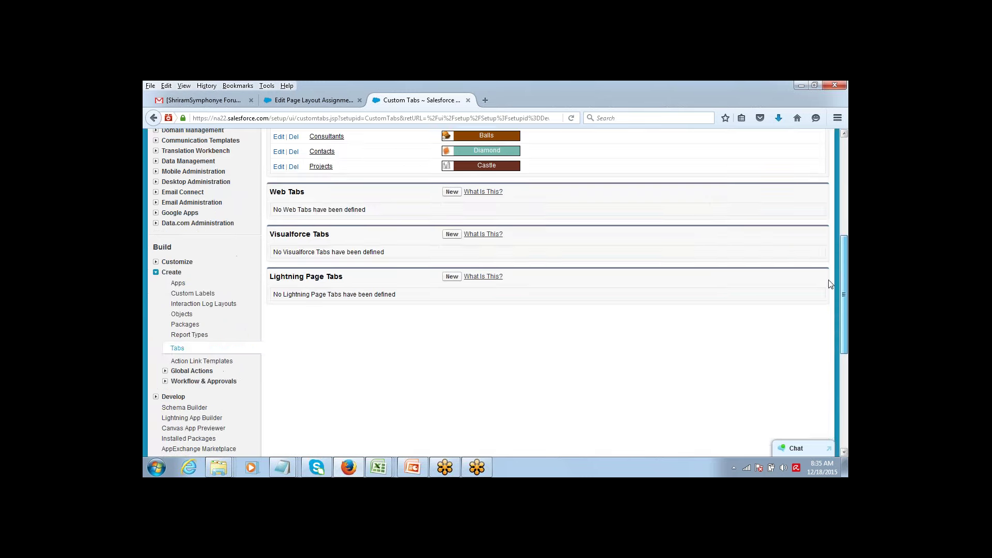
{"action": "left_click", "coordinate": [180, 315]}
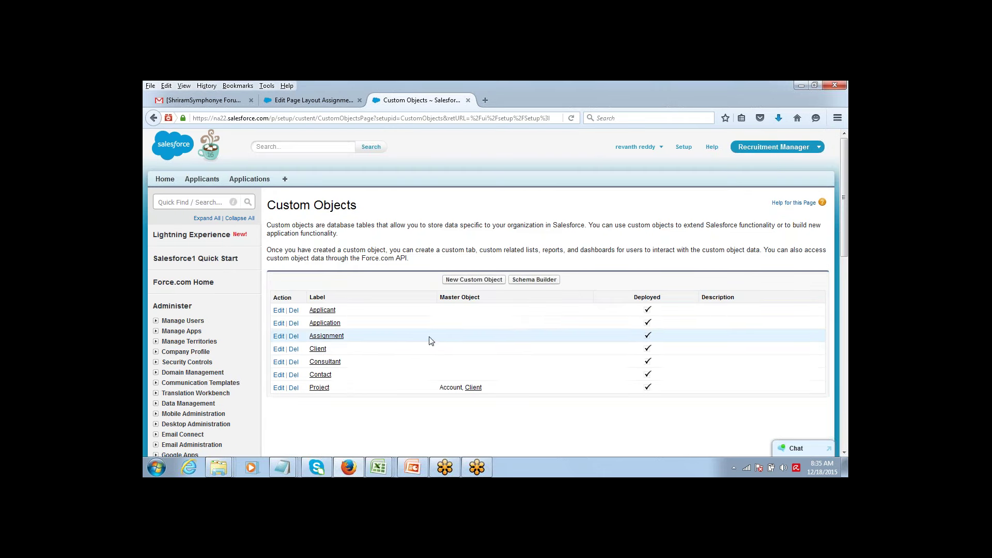
{"action": "left_click", "coordinate": [323, 312]}
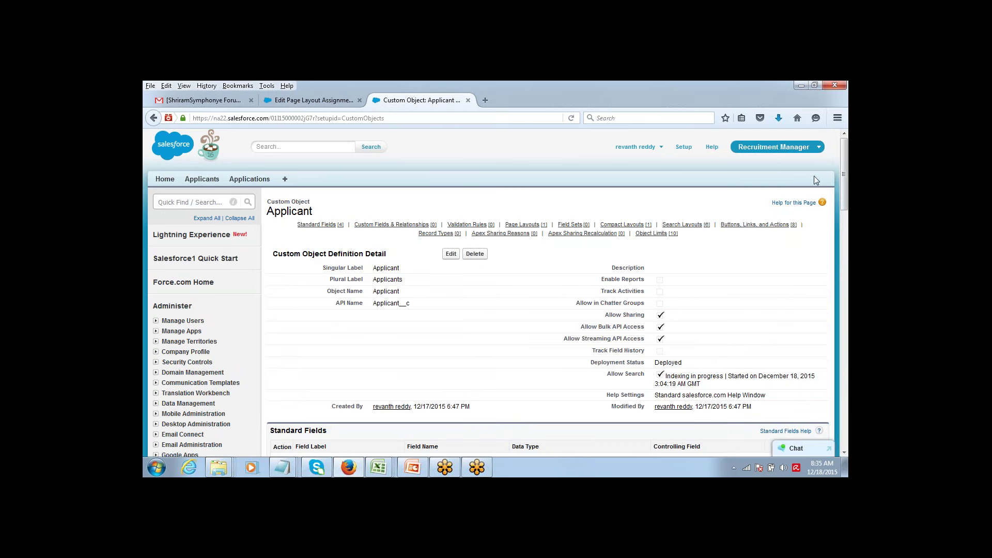
{"action": "scroll", "coordinate": [838, 200], "scroll_direction": "down", "scroll_amount": 5}
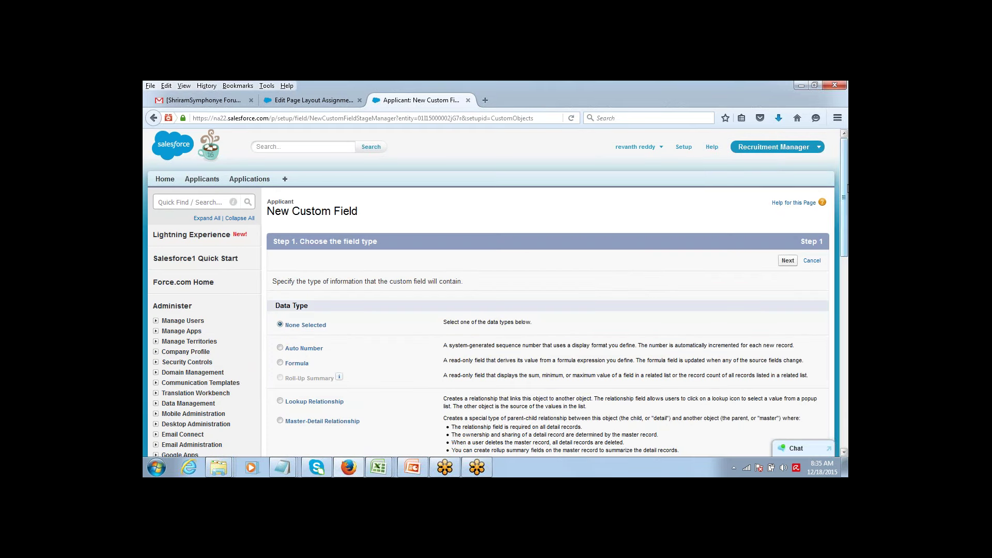
Make the new Applicant field a Picklist labelled Country.
{"action": "scroll", "coordinate": [837, 265], "scroll_direction": "down", "scroll_amount": 5}
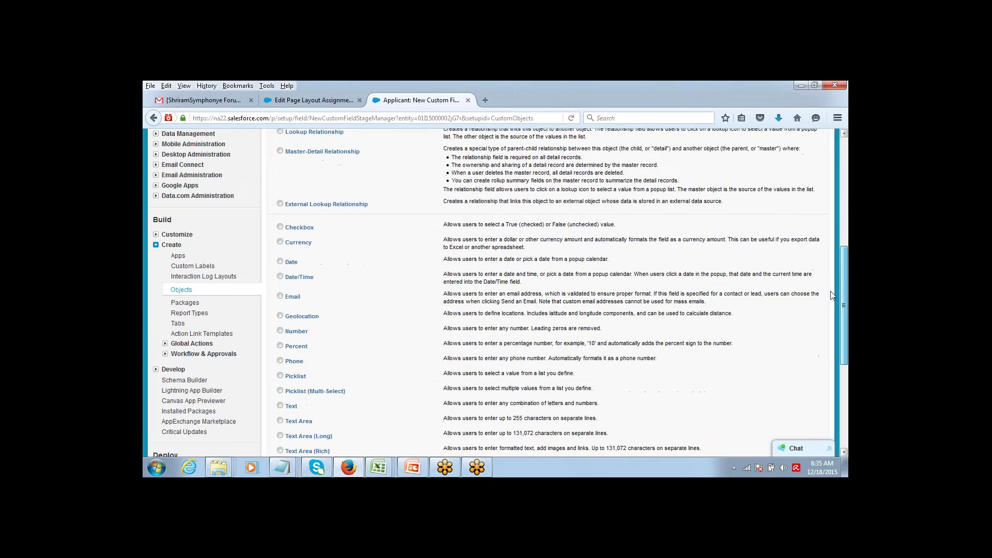
{"action": "left_click_drag", "start_coordinate": [846, 269], "coordinate": [835, 297]}
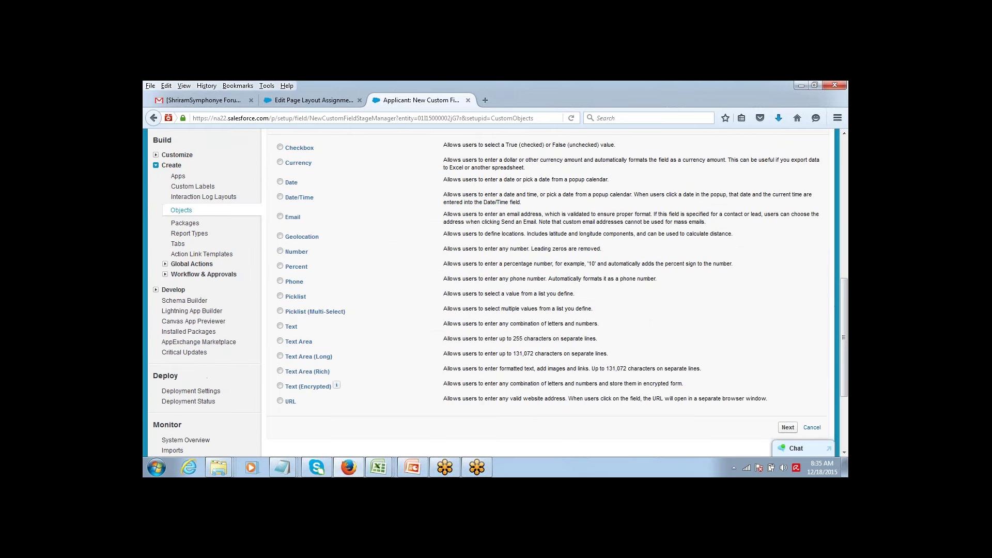
{"action": "left_click", "coordinate": [289, 297]}
{"action": "left_click_drag", "start_coordinate": [842, 272], "coordinate": [838, 303]}
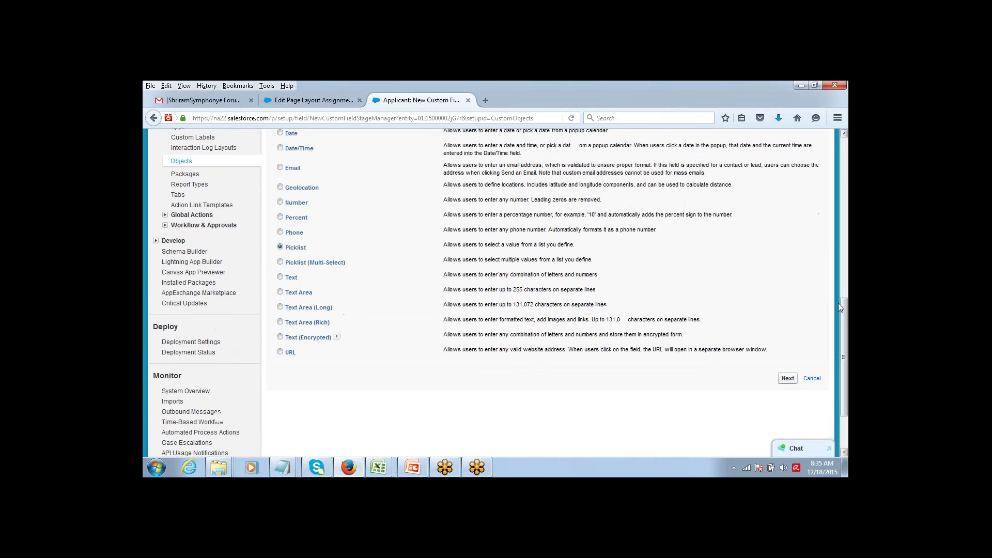
{"action": "left_click", "coordinate": [787, 378]}
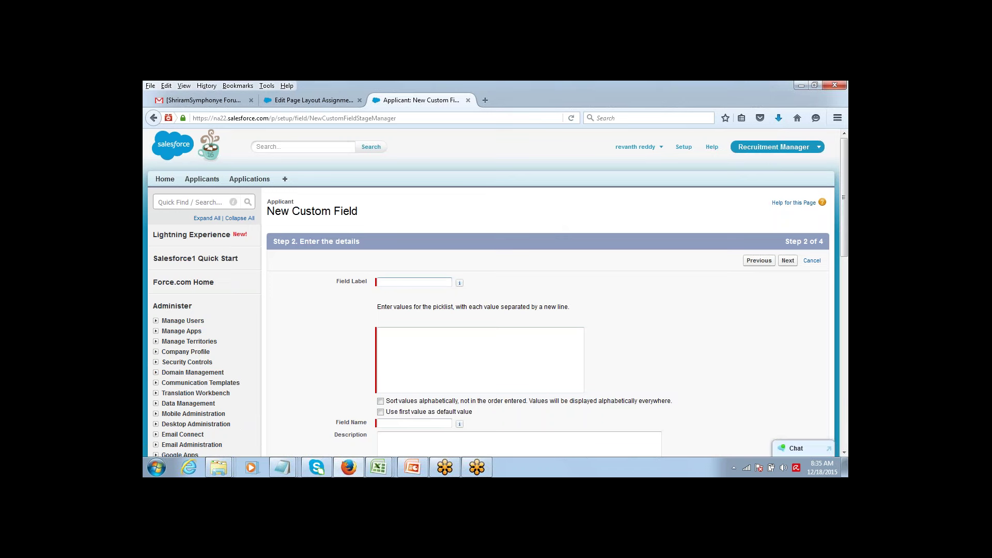
{"action": "type", "text": "Country"}
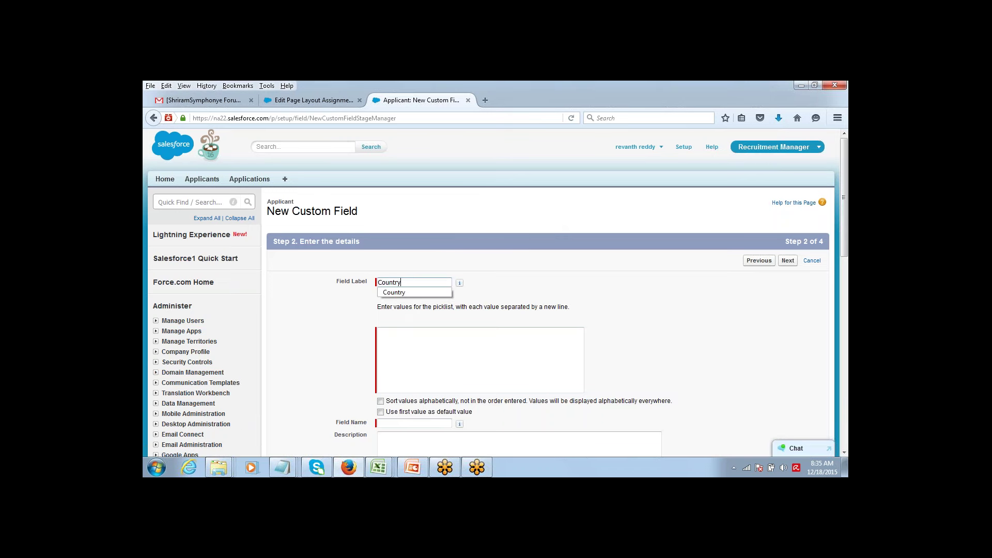
{"action": "key", "text": "Tab"}
{"action": "key", "text": "Tab"}
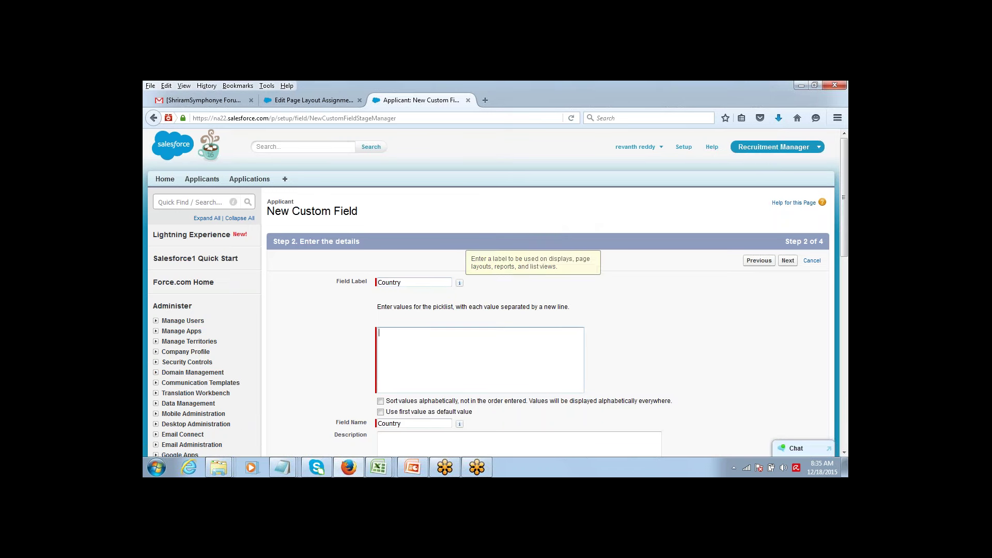
Enter the country values, make Country visible to all profiles, and save it on Applicant Layout.
{"action": "type", "text": "IN"}
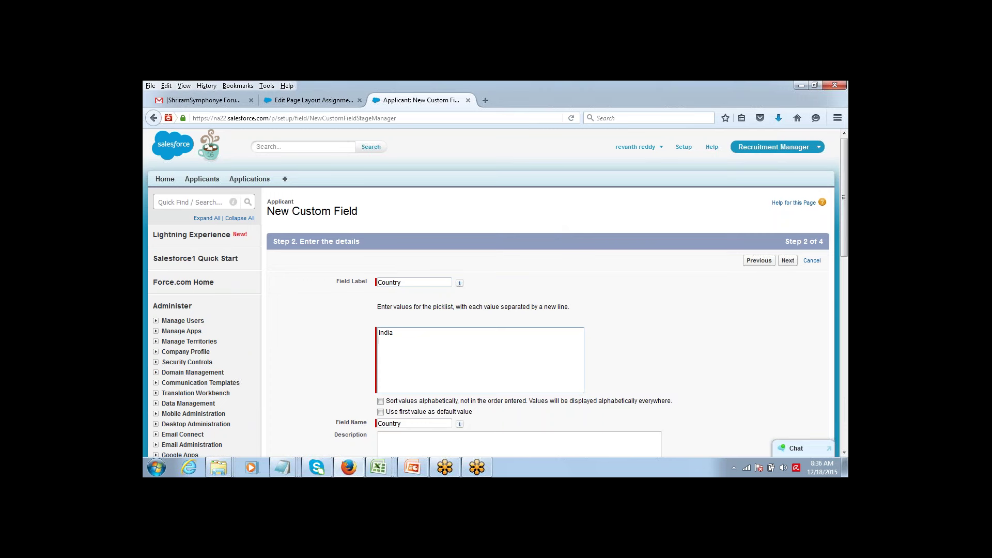
{"action": "left_click", "coordinate": [788, 261]}
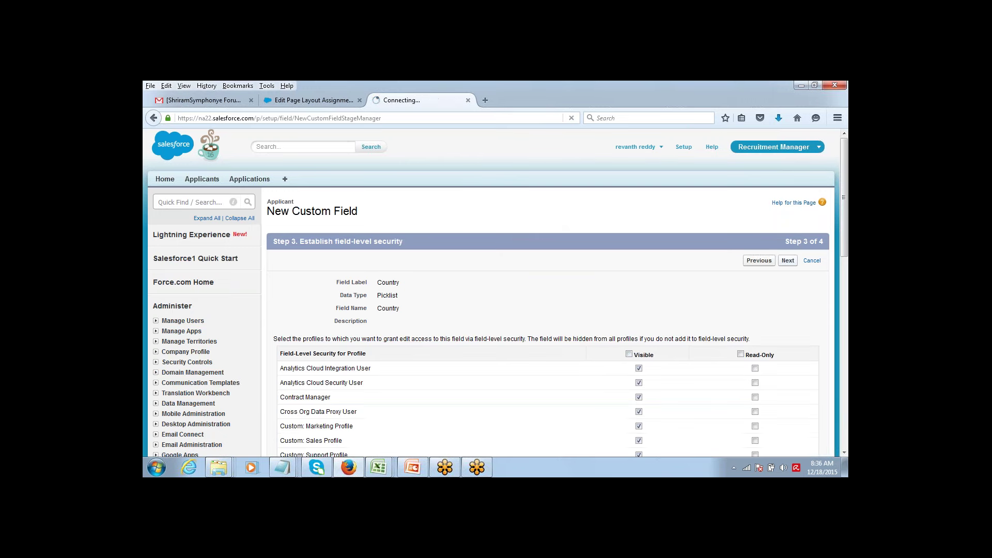
{"action": "left_click", "coordinate": [629, 354]}
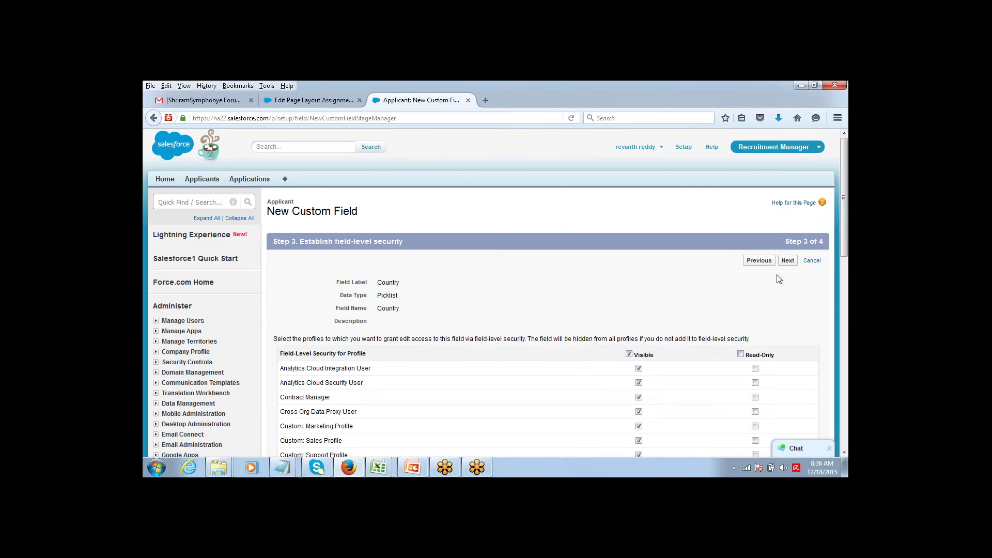
{"action": "left_click", "coordinate": [788, 261]}
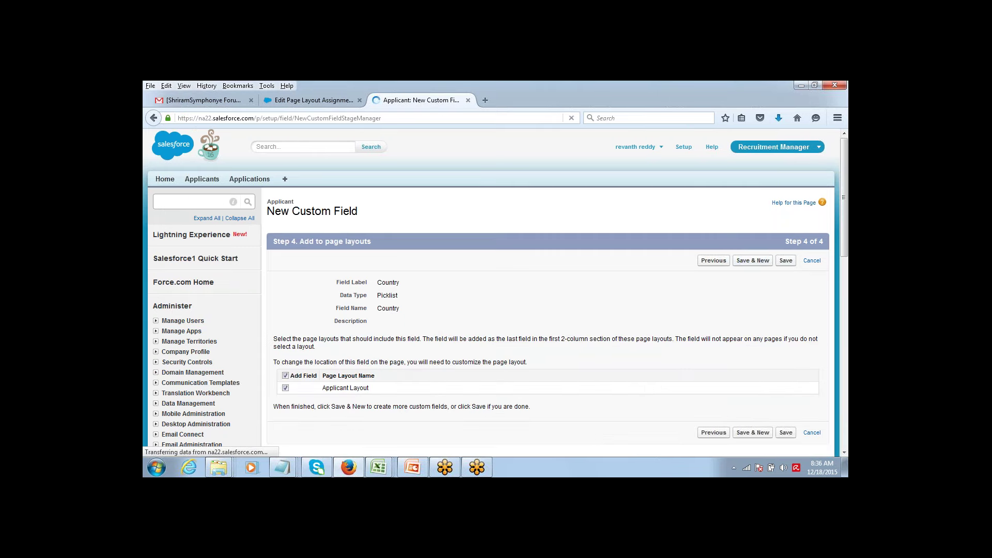
{"action": "left_click", "coordinate": [748, 262]}
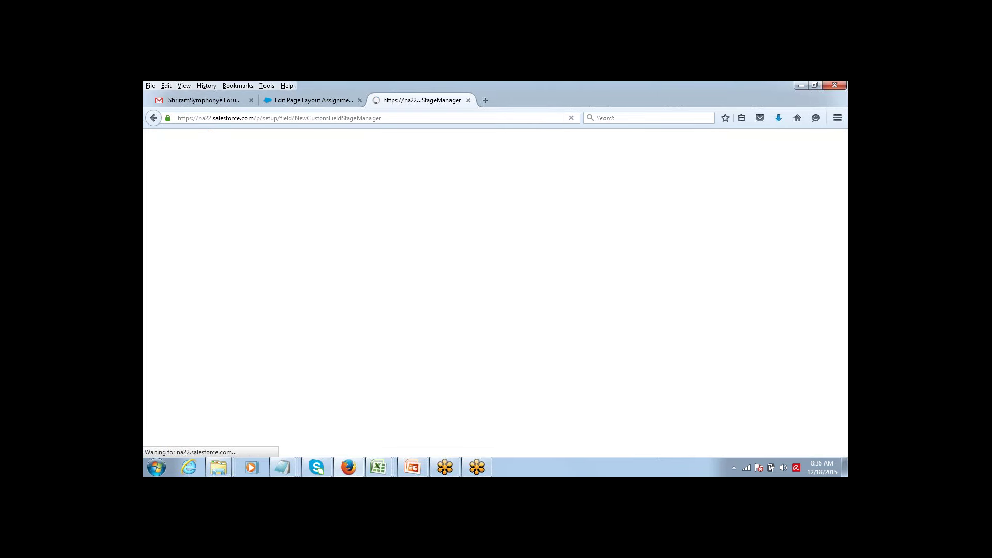
Copy the list of city values from the Notepad notes.
{"action": "key", "text": "alt+Tab"}
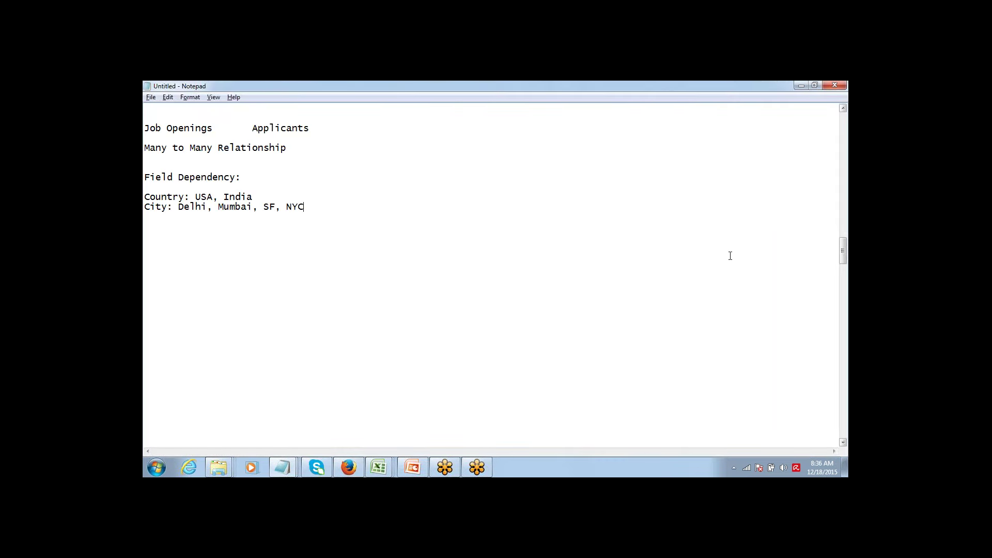
{"action": "key", "text": "ctrl+shift+Left"}
{"action": "key", "text": "ctrl+shift+Left"}
{"action": "key", "text": "ctrl+shift+Left"}
{"action": "key", "text": "ctrl+shift+Left"}
{"action": "key", "text": "ctrl+c"}
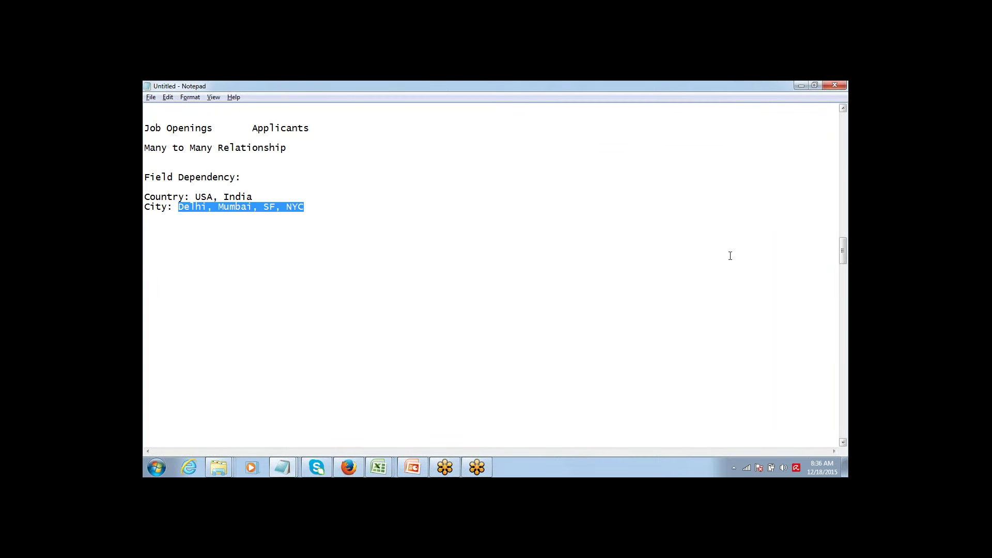
{"action": "key", "text": "alt+Tab"}
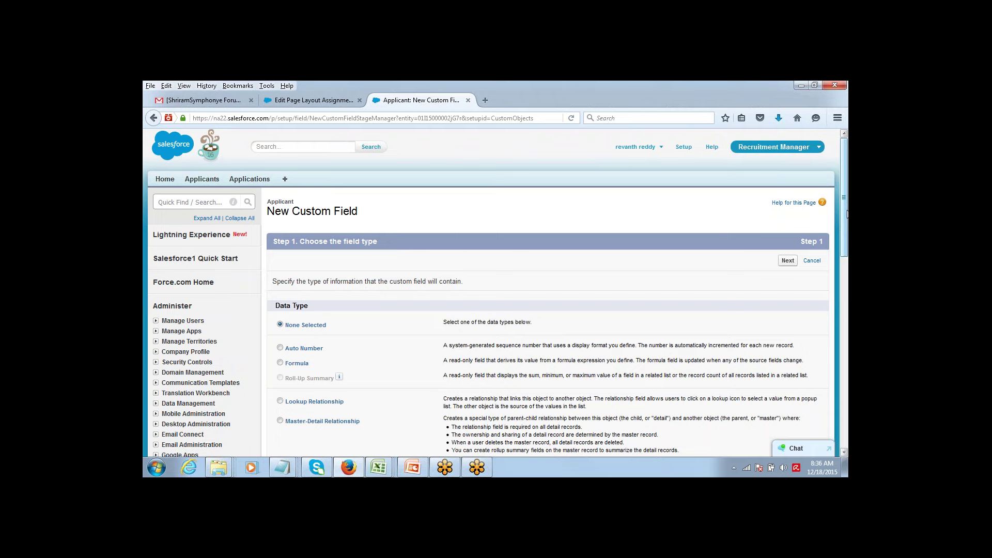
Choose Picklist as the data type for the next Applicant field.
{"action": "left_click_drag", "start_coordinate": [845, 213], "coordinate": [837, 284]}
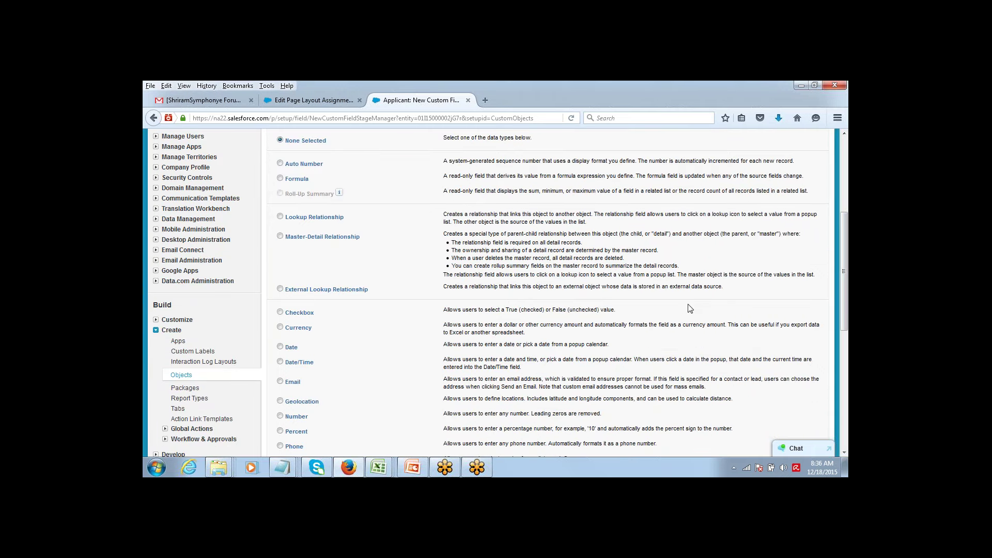
{"action": "scroll", "coordinate": [724, 276], "scroll_direction": "down", "scroll_amount": 4}
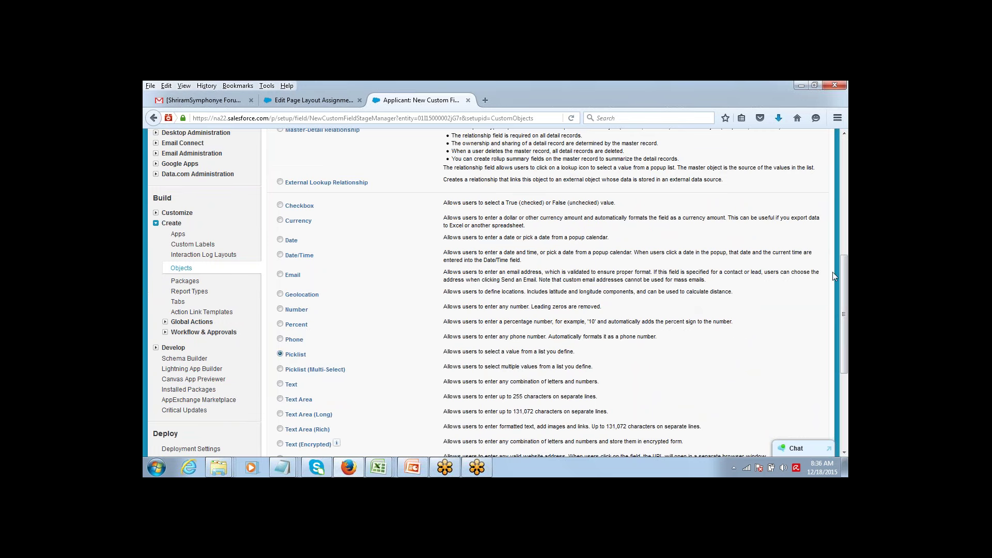
{"action": "left_click_drag", "start_coordinate": [845, 269], "coordinate": [846, 150]}
{"action": "left_click", "coordinate": [788, 229]}
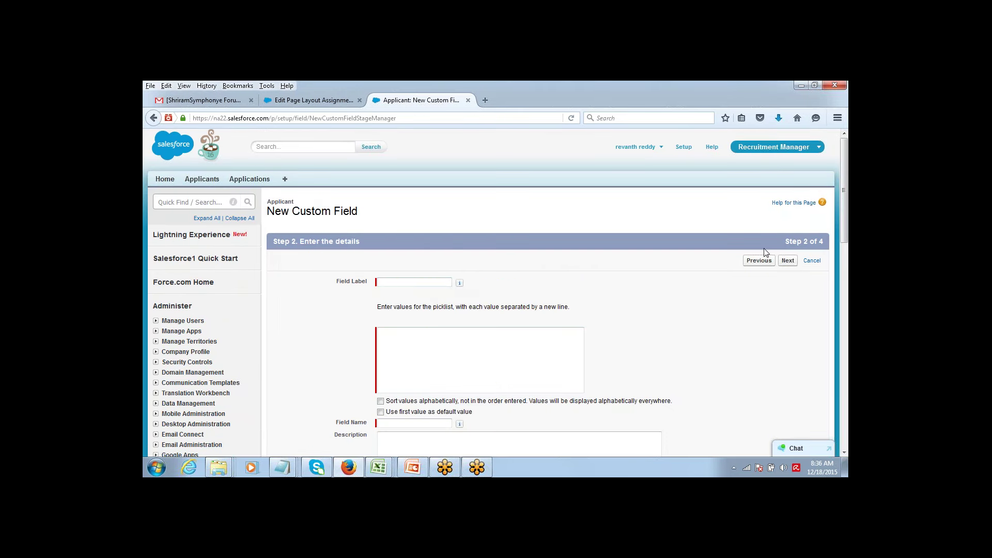
Label the field City and list Delhi, Mumbai, SF and NYC one per line.
{"action": "type", "text": "City"}
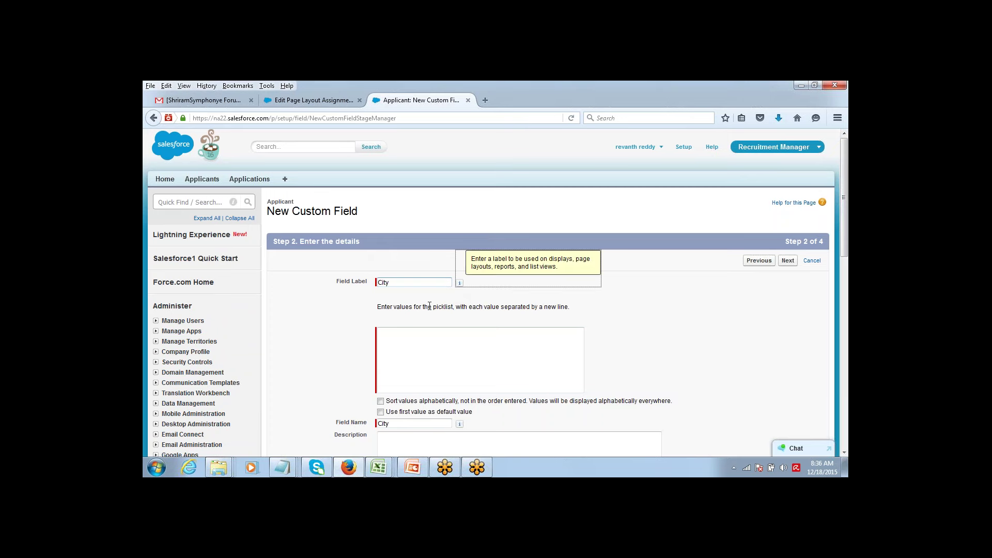
{"action": "left_click", "coordinate": [413, 329]}
{"action": "key", "text": "ctrl+v"}
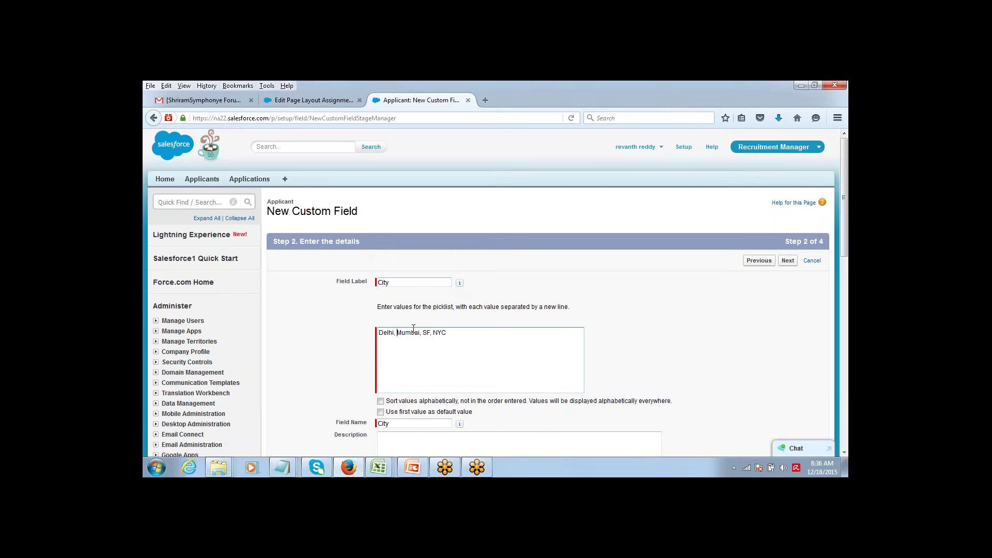
{"action": "key", "text": "Return"}
{"action": "key", "text": "BackSpace"}
{"action": "key", "text": "BackSpace"}
{"action": "key", "text": "Return"}
{"action": "key", "text": "BackSpace"}
{"action": "key", "text": "BackSpace"}
{"action": "key", "text": "Return"}
Make City visible to all profiles and save it on the Applicant Layout.
{"action": "left_click", "coordinate": [787, 262]}
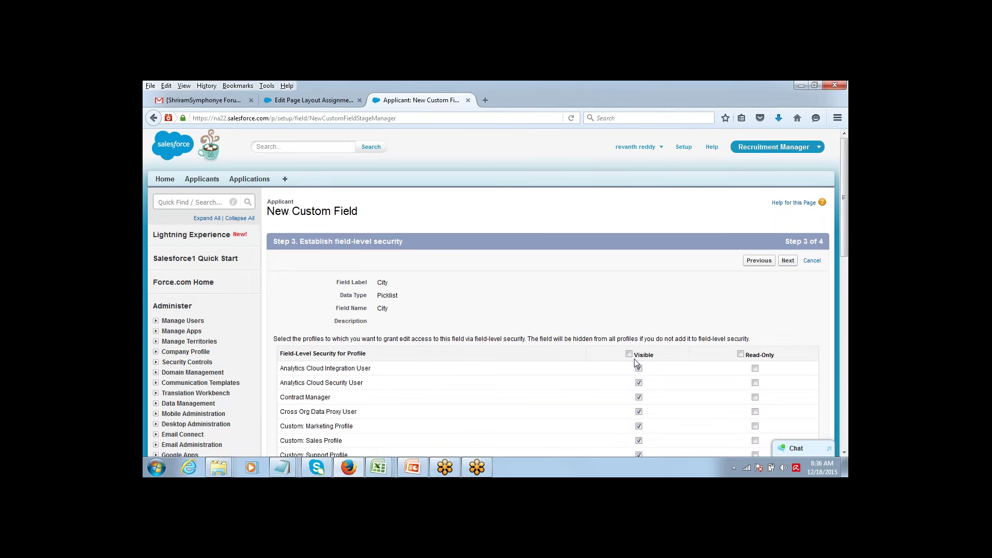
{"action": "left_click", "coordinate": [629, 355]}
{"action": "left_click", "coordinate": [788, 260]}
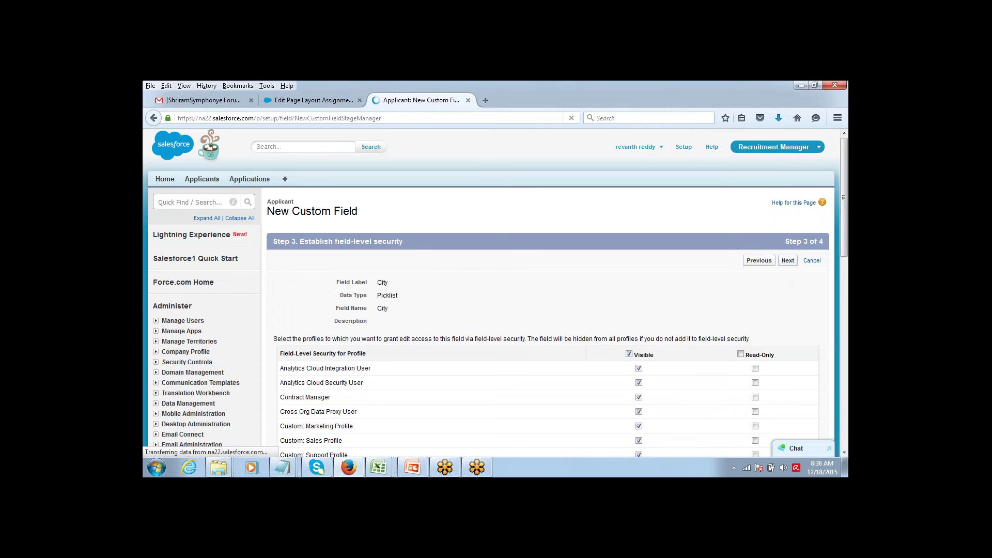
{"action": "left_click", "coordinate": [786, 432]}
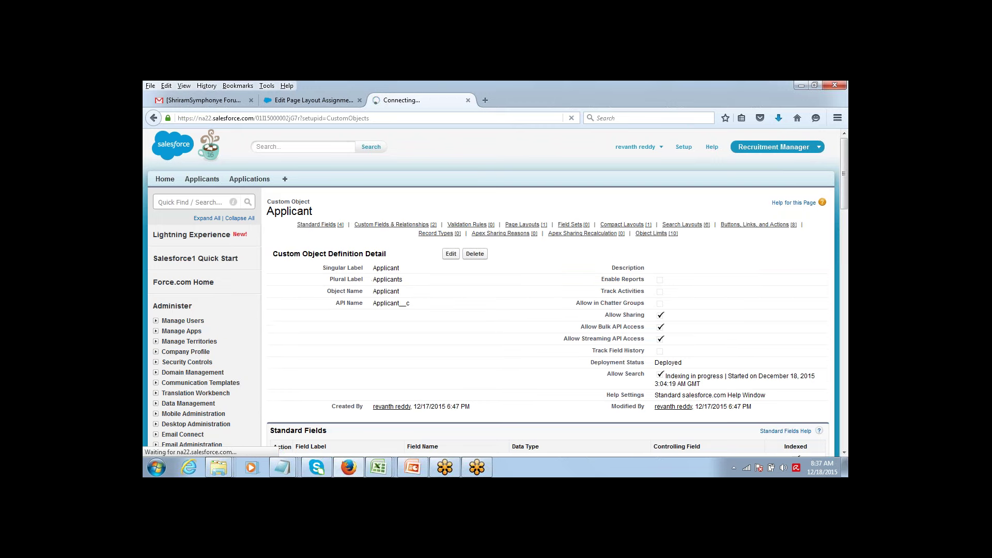
Open a New Applicant form, set Country to India, and inspect the City options.
{"action": "left_click", "coordinate": [203, 179]}
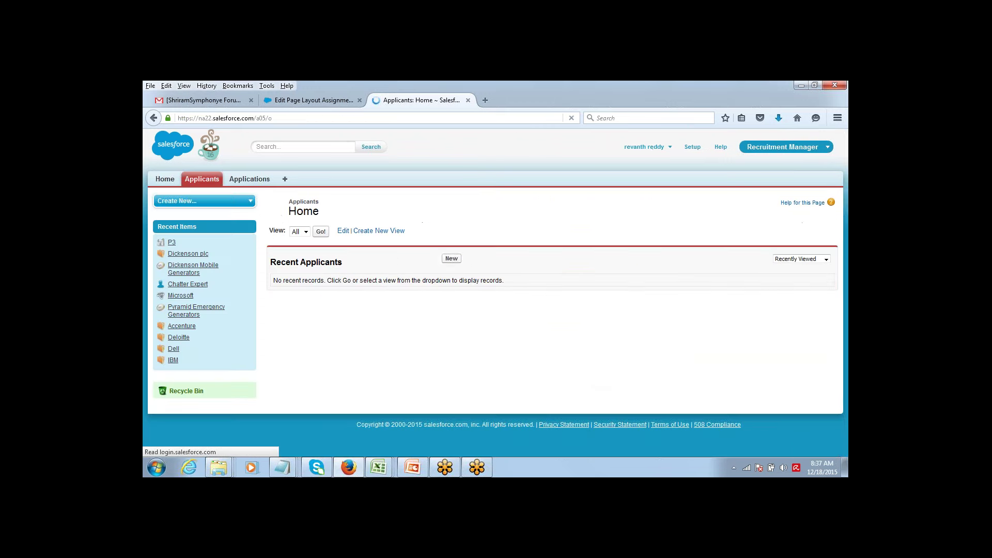
{"action": "left_click", "coordinate": [452, 259]}
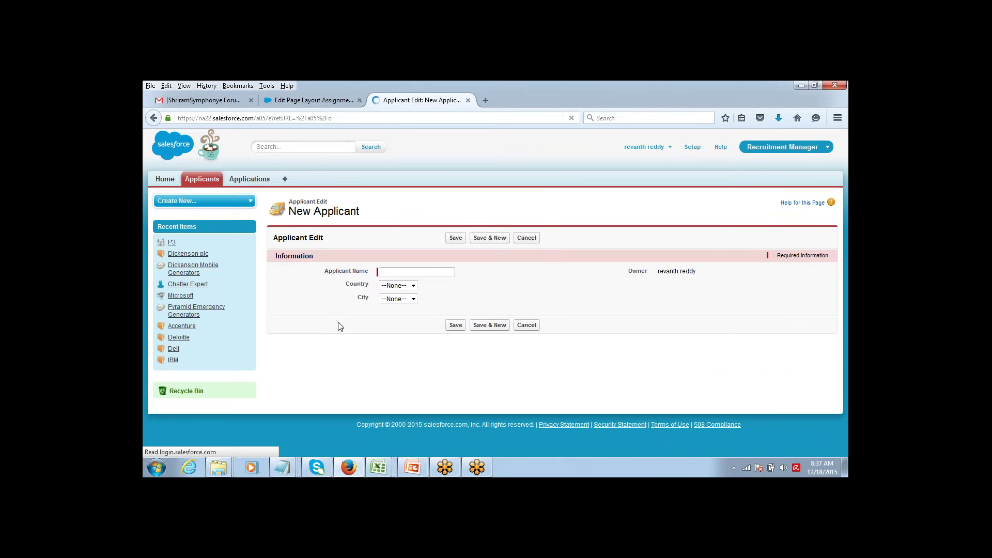
{"action": "left_click", "coordinate": [400, 289]}
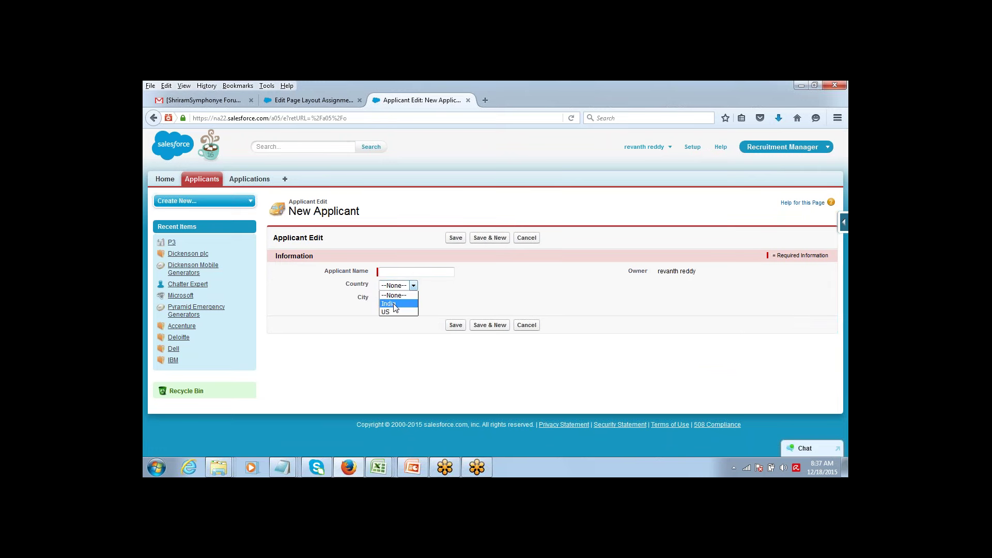
{"action": "left_click", "coordinate": [397, 302]}
{"action": "left_click", "coordinate": [399, 299]}
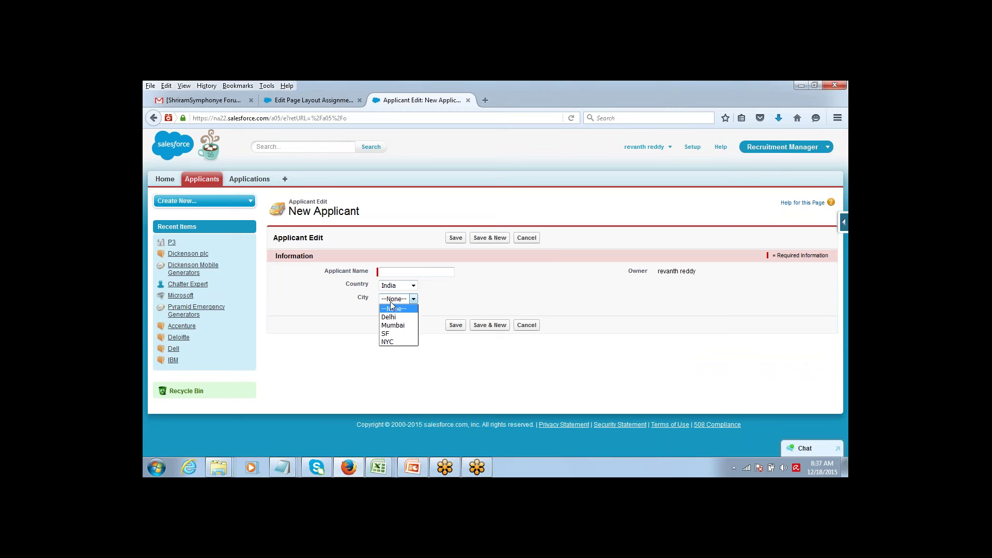
Switch Country to US and inspect the City options, leaving City at --None--.
{"action": "left_click", "coordinate": [398, 285]}
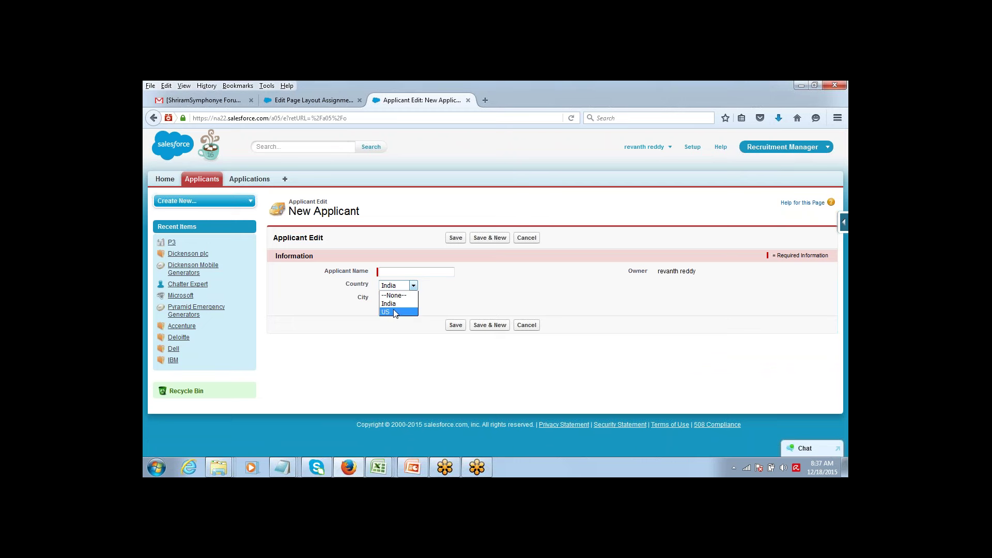
{"action": "left_click", "coordinate": [388, 312]}
{"action": "left_click", "coordinate": [392, 298]}
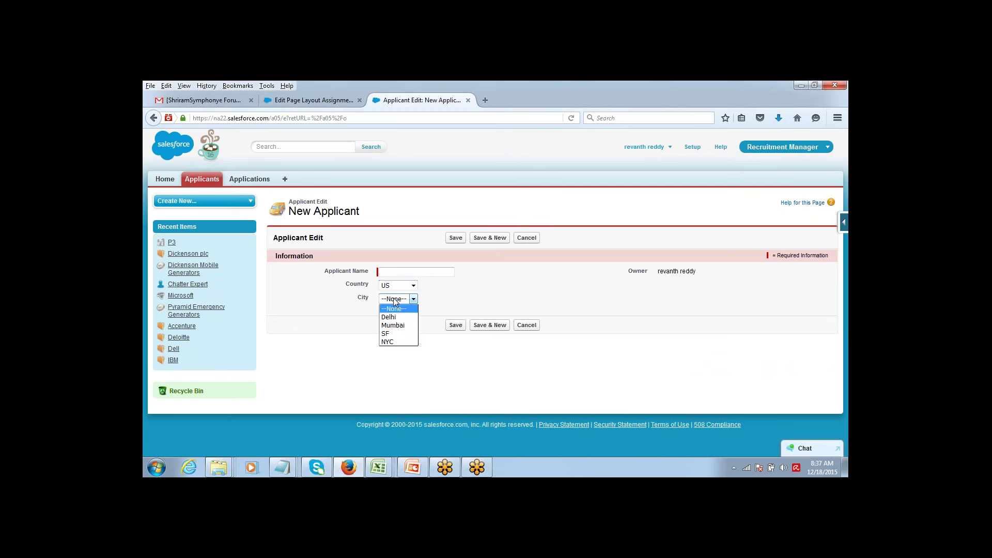
{"action": "left_click", "coordinate": [364, 337]}
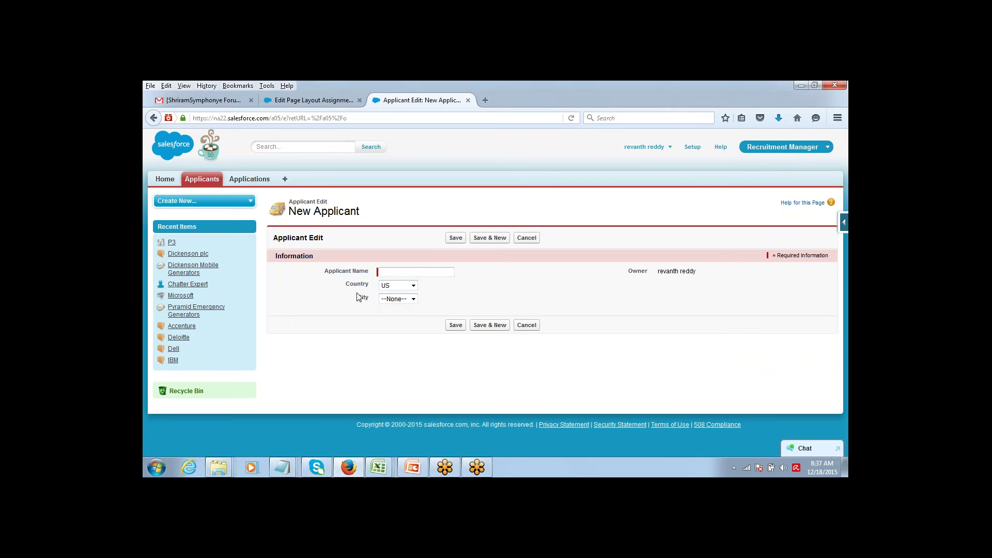
{"action": "left_click", "coordinate": [405, 300]}
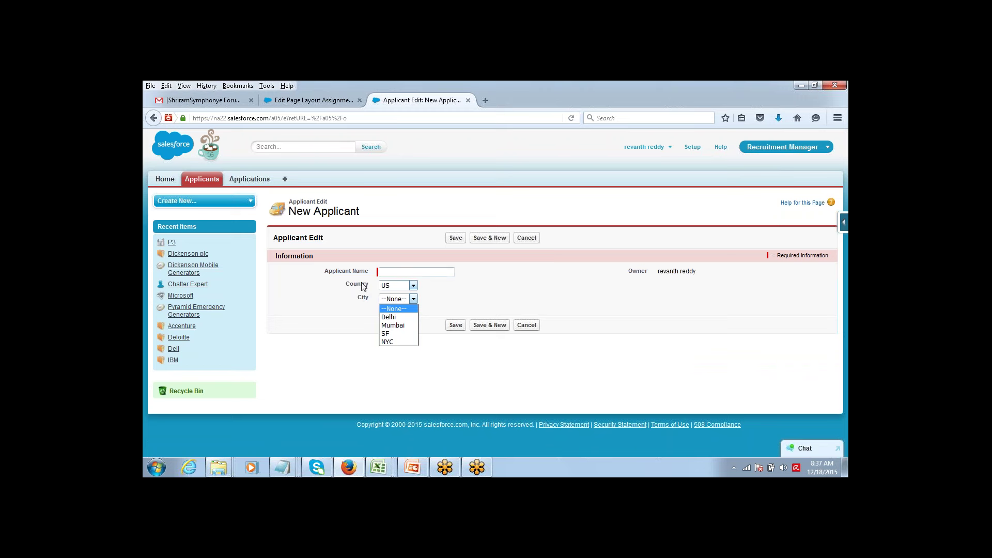
{"action": "left_click", "coordinate": [523, 291]}
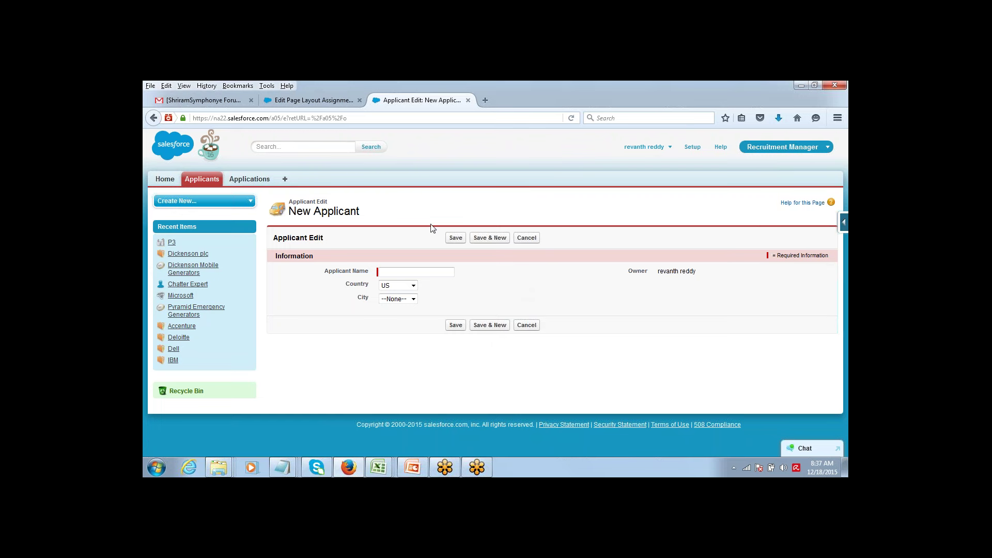
Navigate from Setup via Create > Objects to the Applicant object's definition page.
{"action": "left_click", "coordinate": [692, 147]}
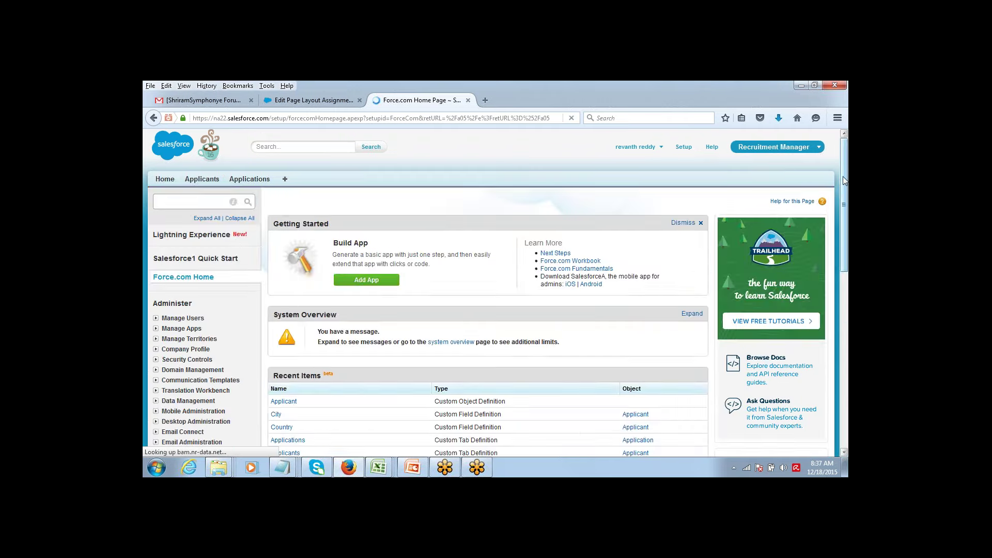
{"action": "left_click_drag", "start_coordinate": [844, 180], "coordinate": [845, 283]}
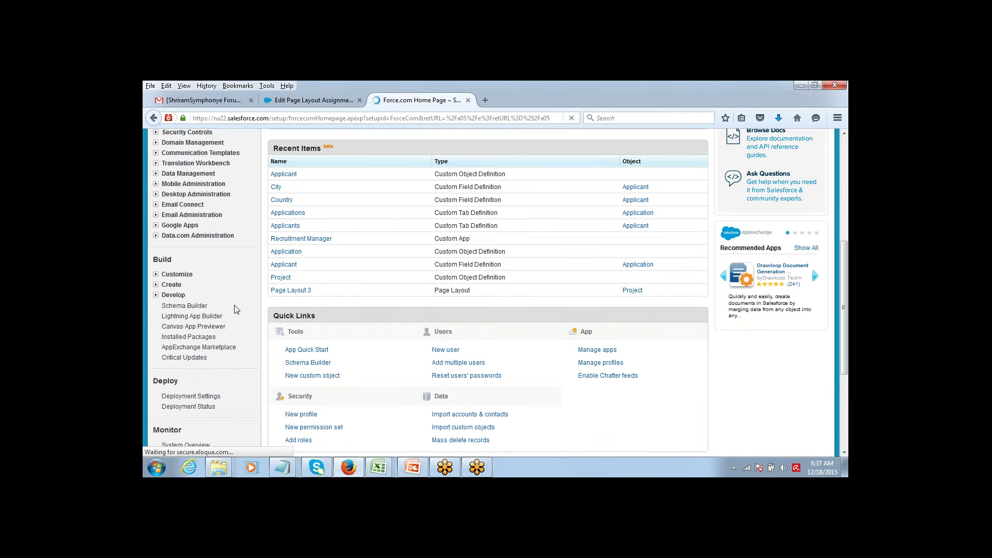
{"action": "left_click", "coordinate": [156, 284]}
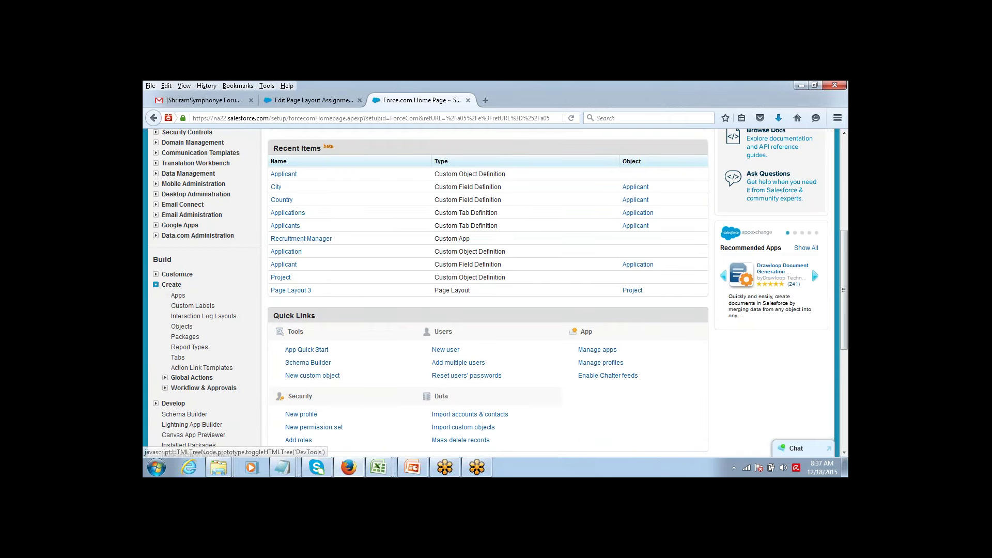
{"action": "left_click", "coordinate": [182, 326]}
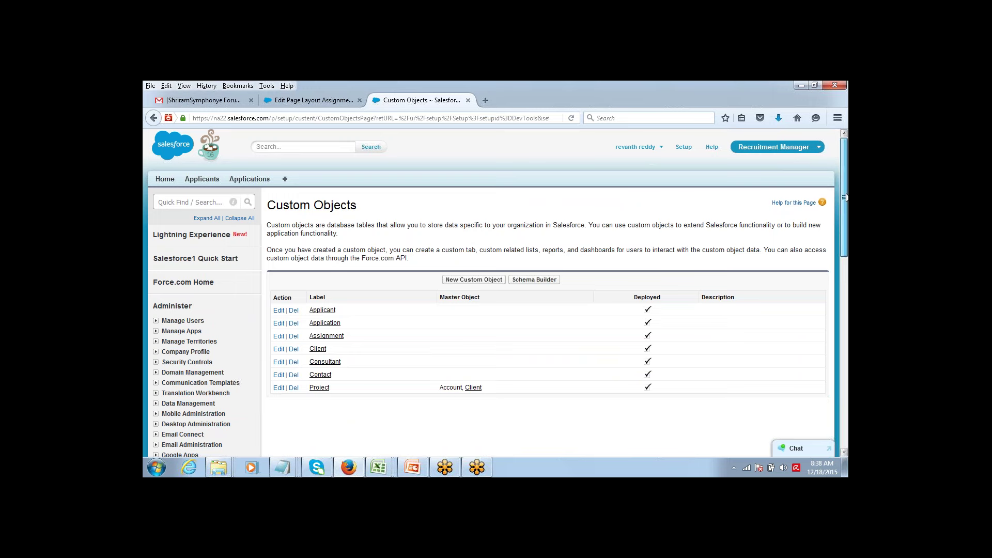
{"action": "left_click_drag", "start_coordinate": [845, 197], "coordinate": [846, 200]}
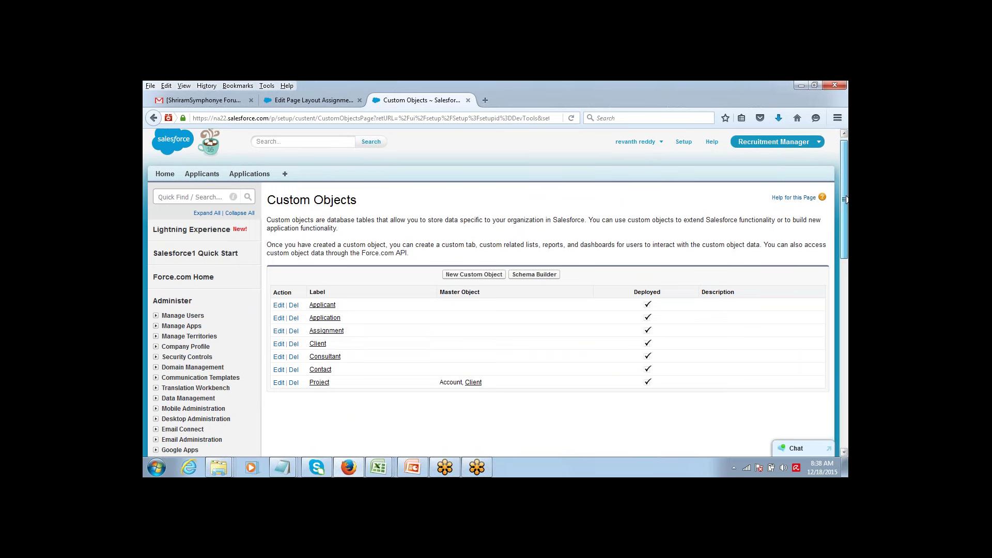
{"action": "left_click_drag", "start_coordinate": [846, 200], "coordinate": [847, 204]}
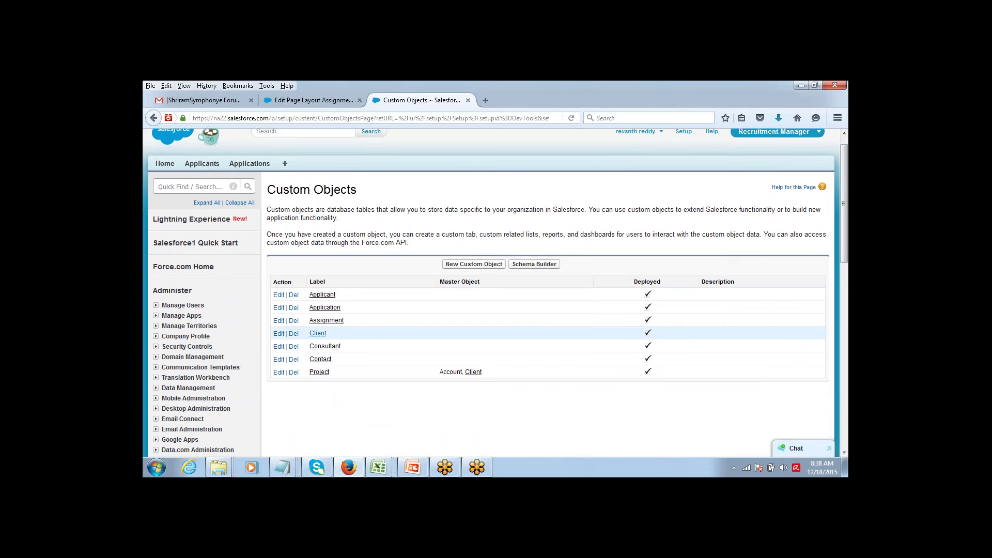
{"action": "left_click", "coordinate": [323, 297]}
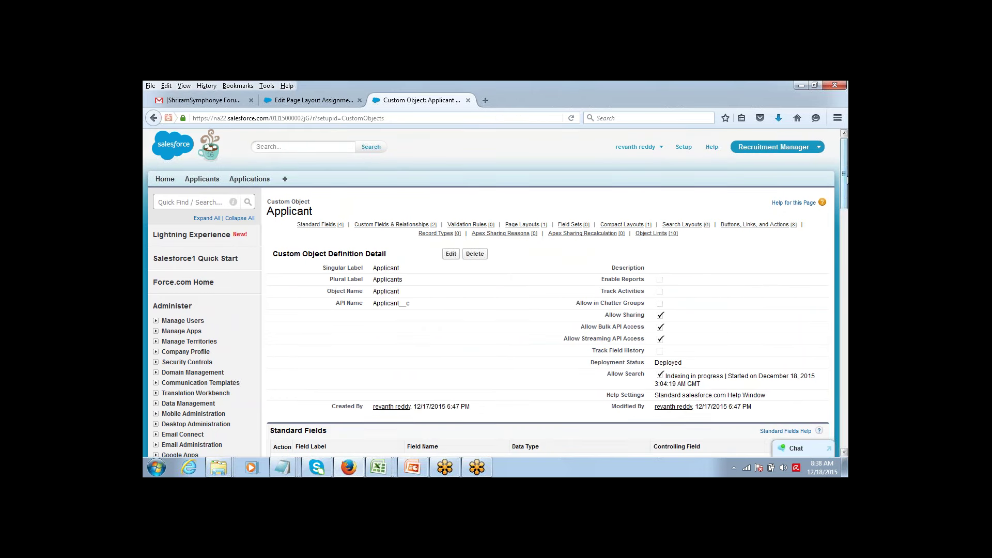
{"action": "left_click_drag", "start_coordinate": [846, 184], "coordinate": [844, 230]}
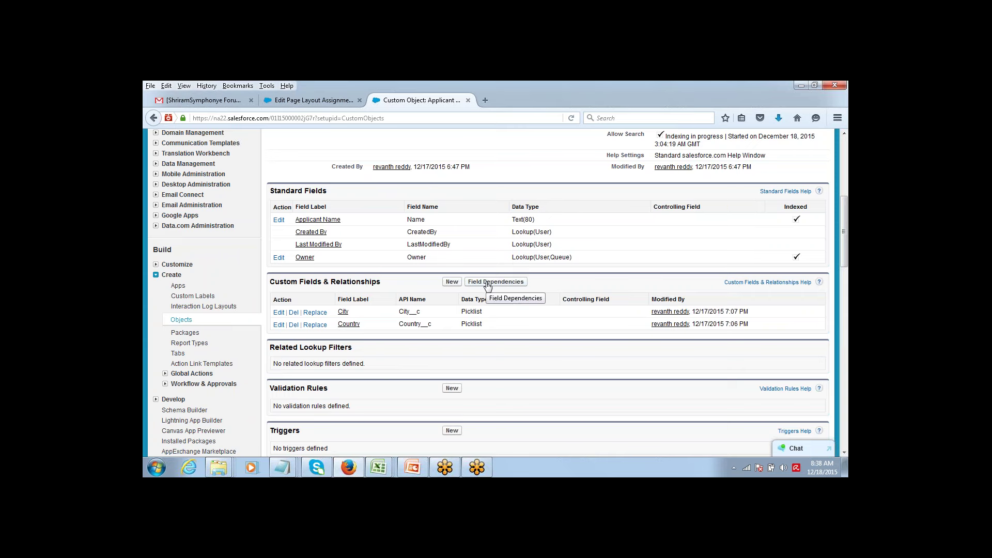
Create a new Applicant field dependency with Country as controlling field and City as dependent.
{"action": "left_click", "coordinate": [486, 284]}
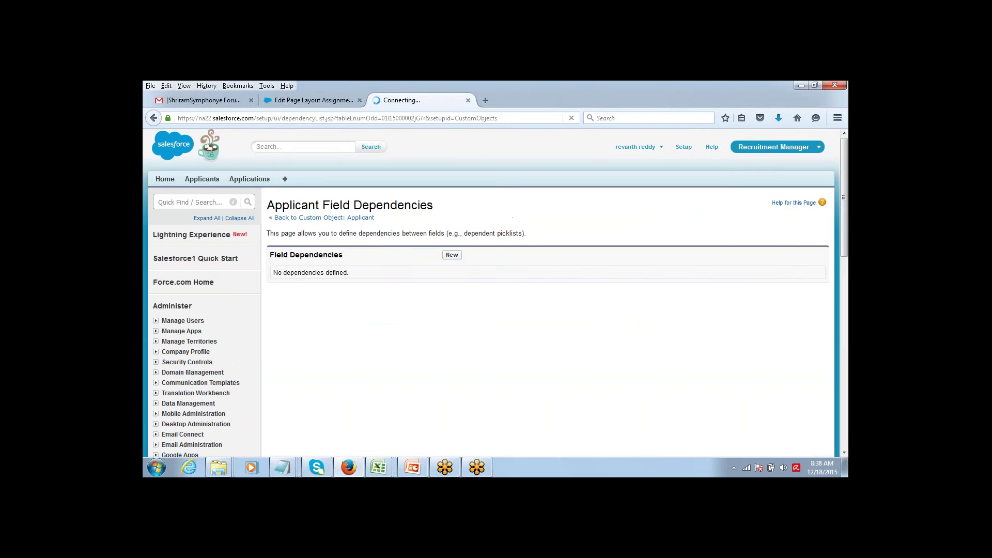
{"action": "left_click", "coordinate": [452, 255]}
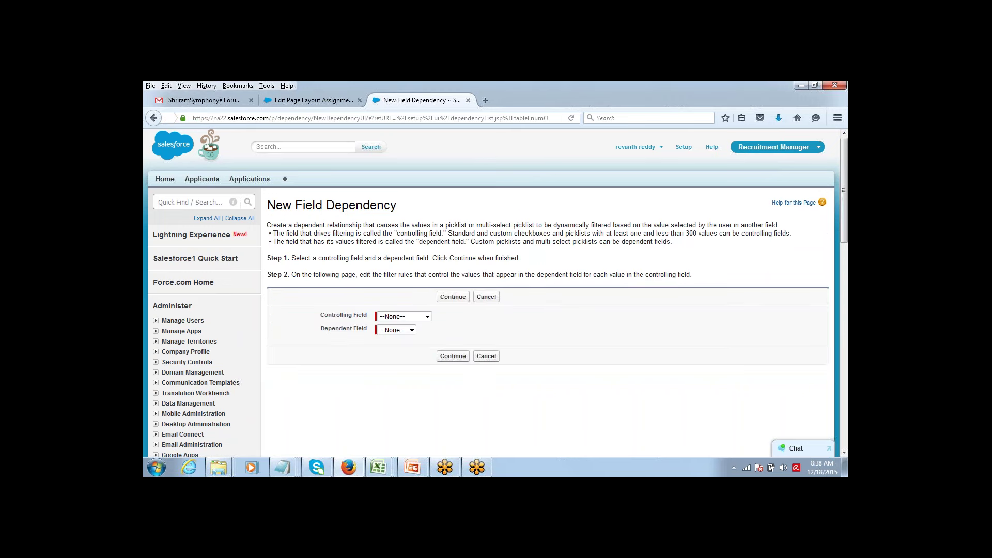
{"action": "left_click", "coordinate": [403, 316]}
{"action": "left_click", "coordinate": [329, 337]}
{"action": "left_click", "coordinate": [399, 324]}
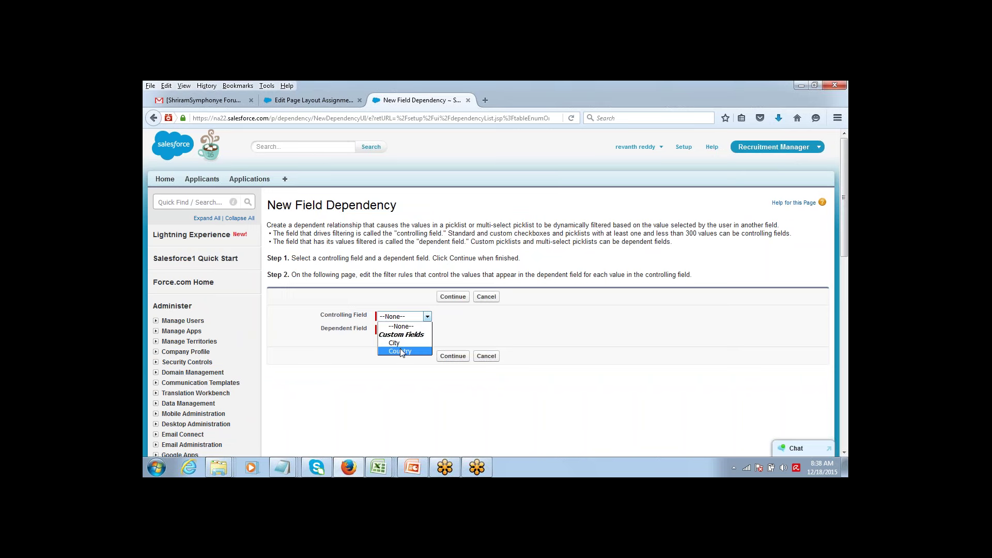
{"action": "left_click", "coordinate": [401, 351]}
{"action": "left_click", "coordinate": [394, 329]}
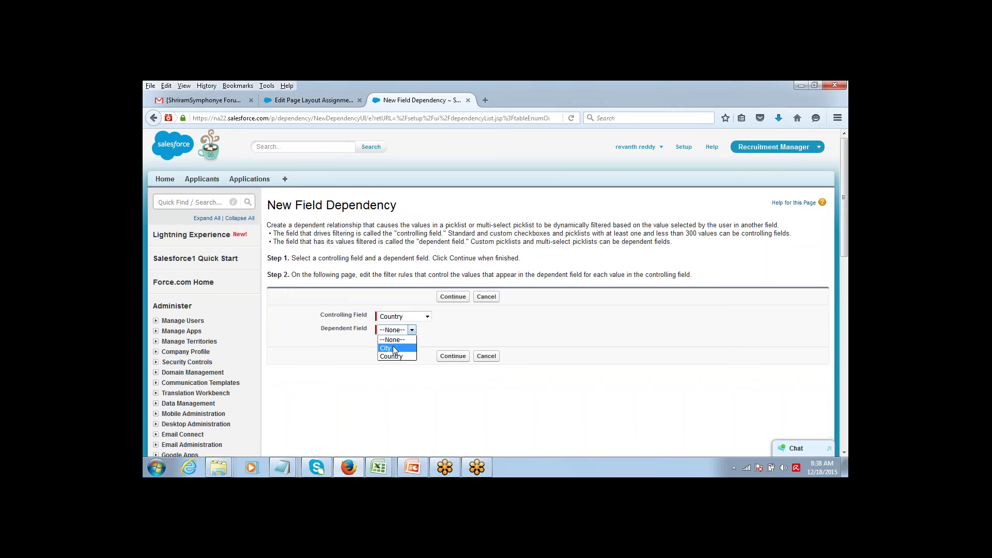
{"action": "left_click", "coordinate": [393, 348]}
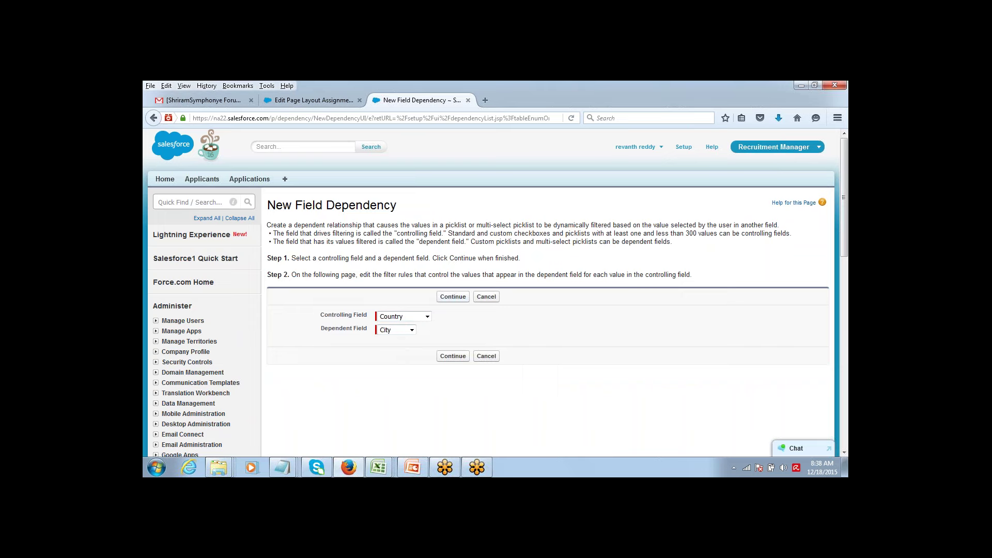
{"action": "left_click", "coordinate": [453, 296]}
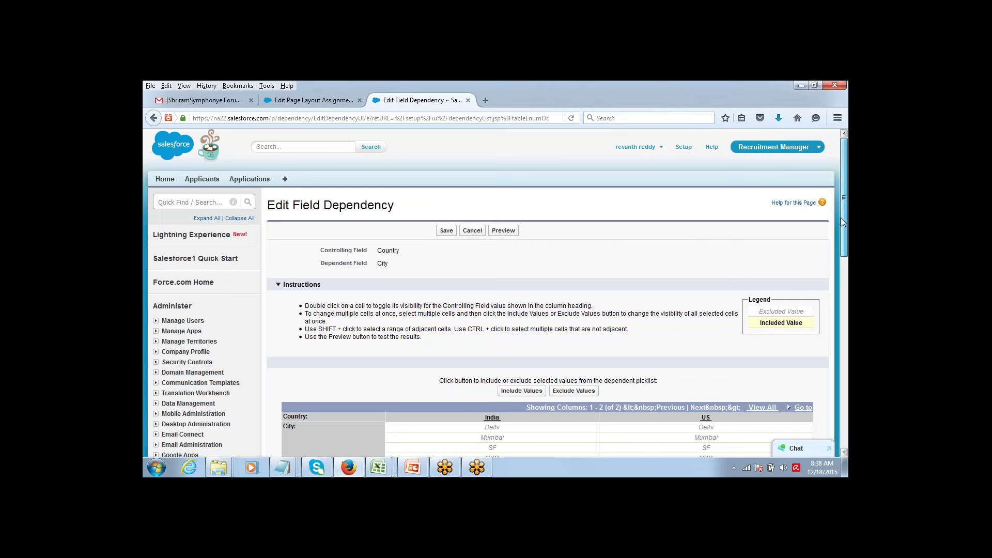
Include Delhi and Mumbai under India and SF and NYC under US, then save.
{"action": "scroll", "coordinate": [839, 237], "scroll_direction": "down", "scroll_amount": 4}
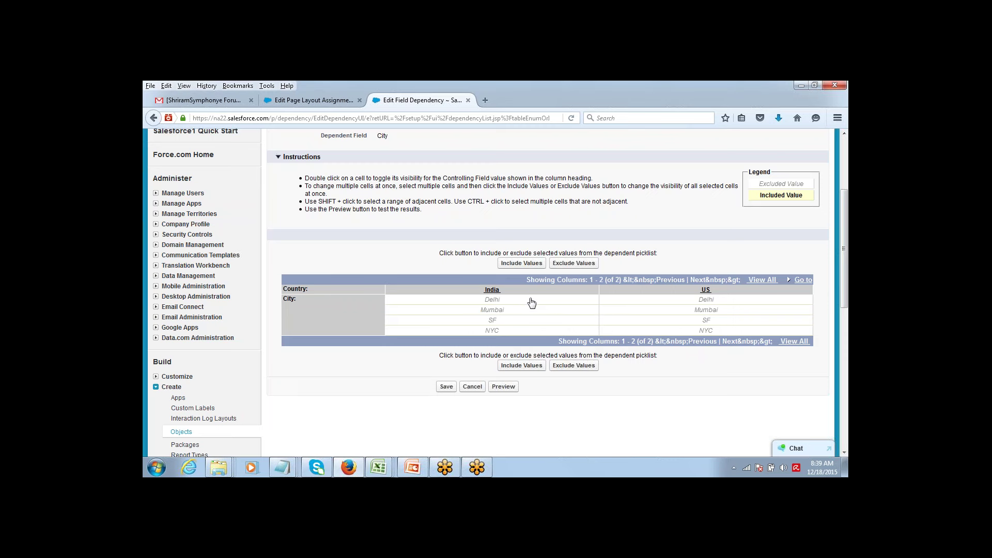
{"action": "left_click", "coordinate": [531, 301]}
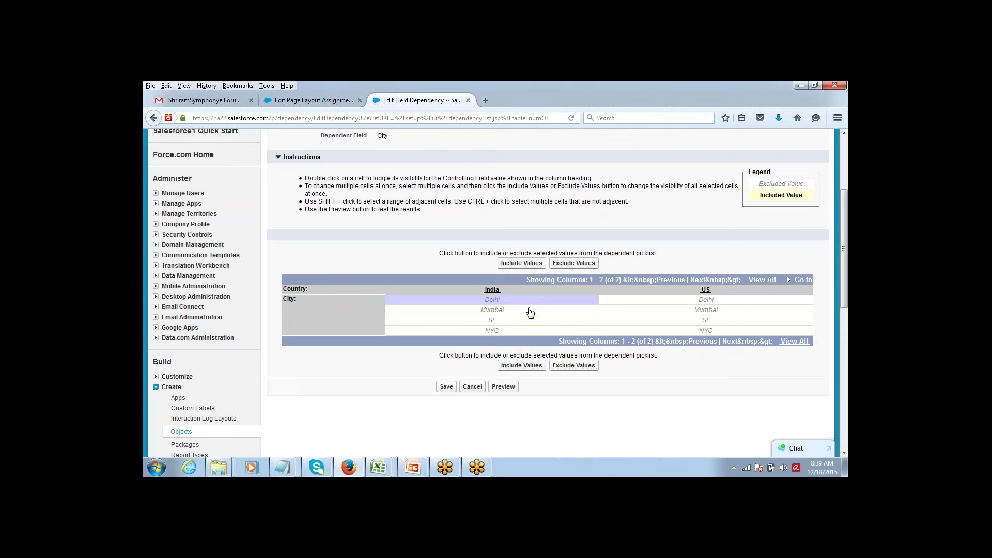
{"action": "left_click", "coordinate": [530, 311], "text": "shift"}
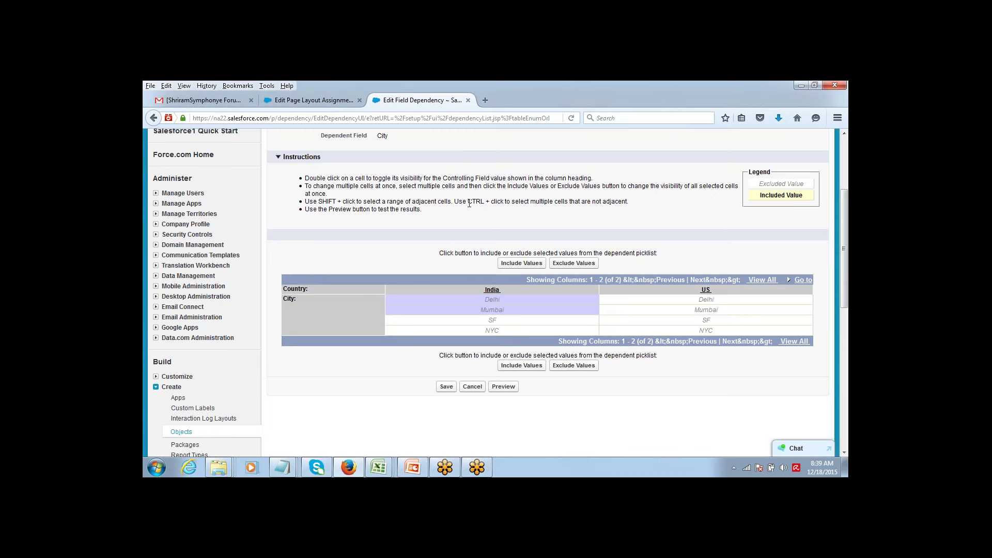
{"action": "left_click_drag", "start_coordinate": [468, 202], "coordinate": [513, 202]}
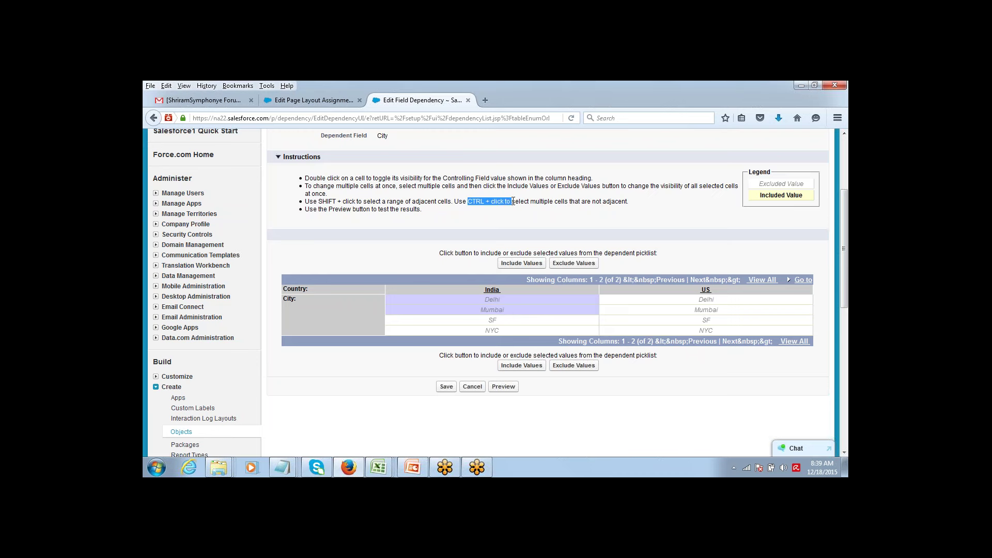
{"action": "left_click", "coordinate": [681, 324], "text": "ctrl"}
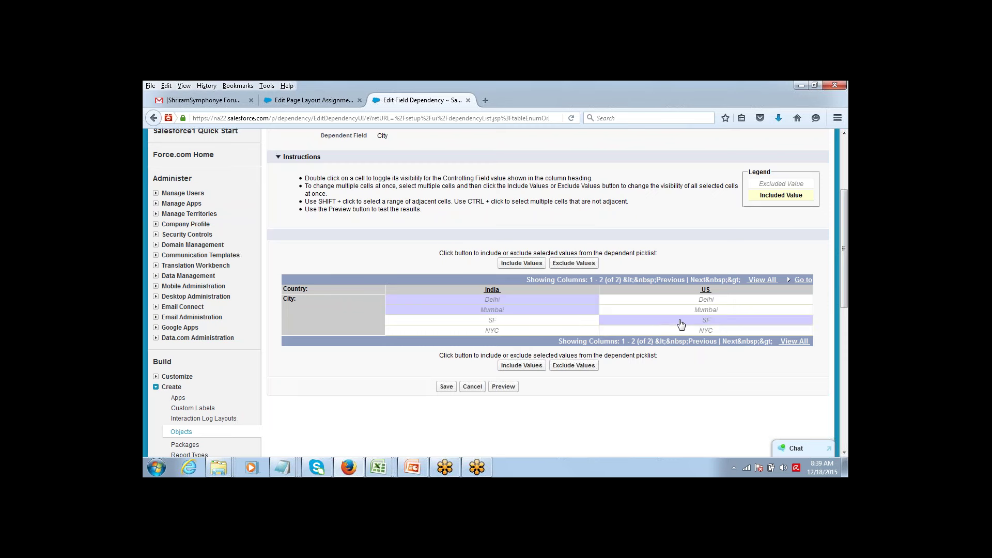
{"action": "left_click", "coordinate": [681, 333], "text": "ctrl"}
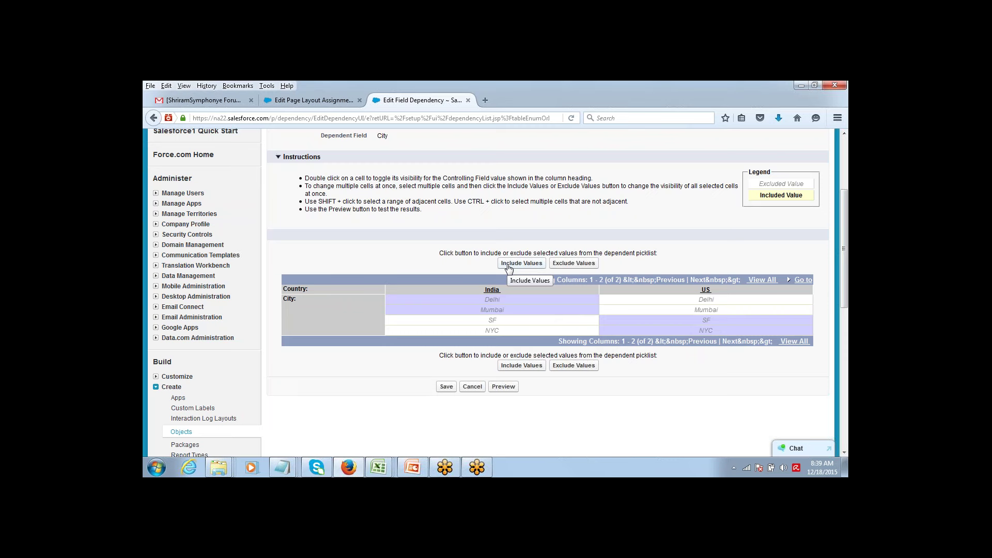
{"action": "left_click", "coordinate": [509, 264]}
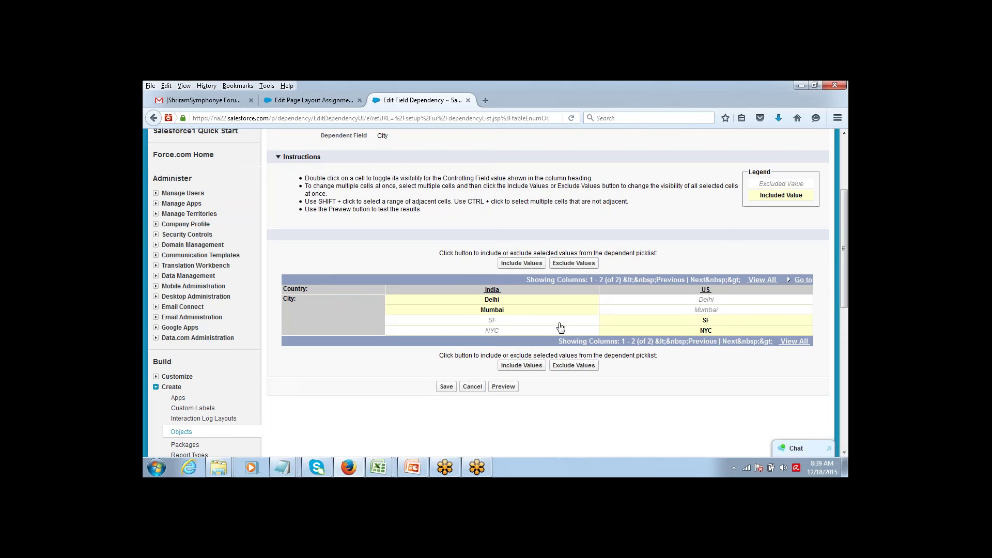
{"action": "left_click", "coordinate": [447, 386]}
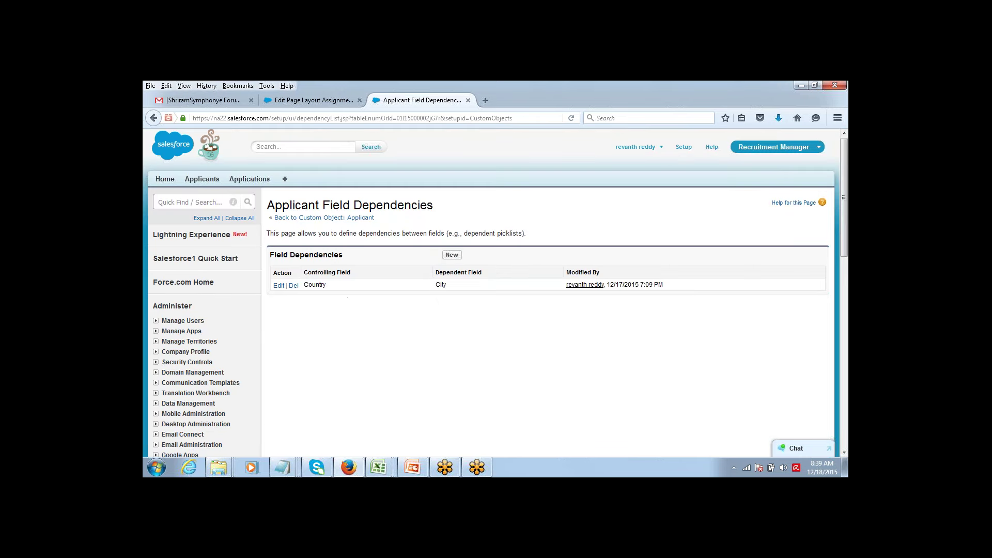
Open a New Applicant form, set Country to India, and check City offers Delhi and Mumbai.
{"action": "left_click", "coordinate": [193, 181]}
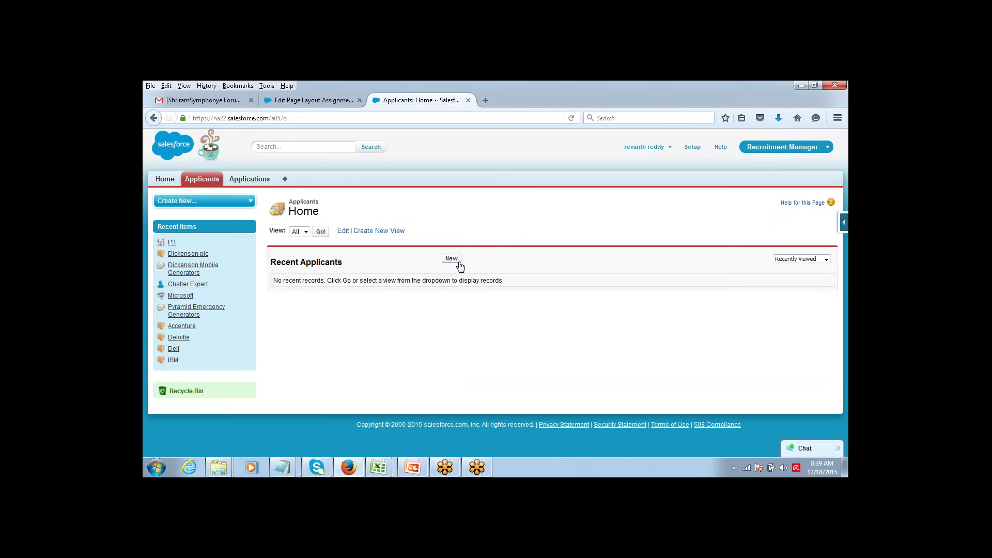
{"action": "left_click", "coordinate": [458, 261]}
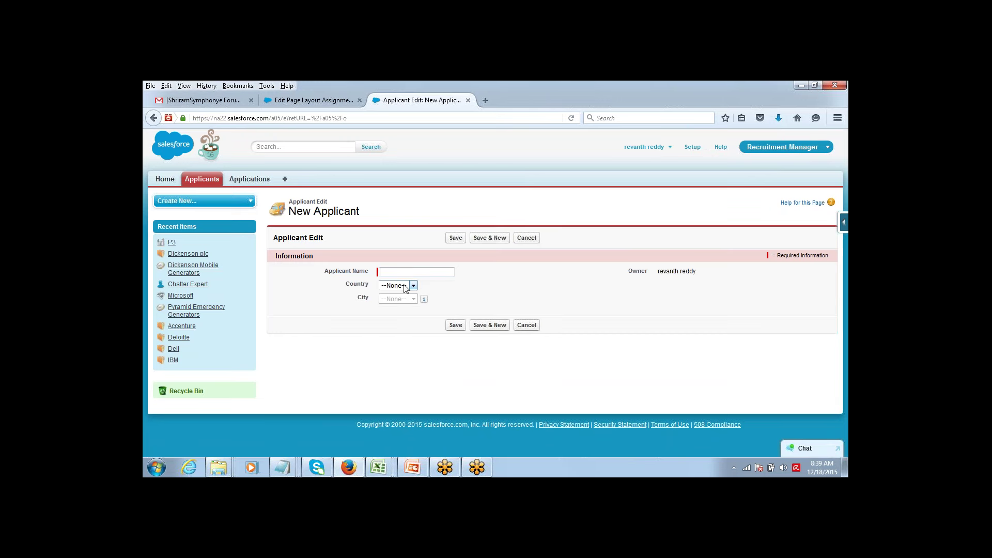
{"action": "left_click", "coordinate": [405, 287]}
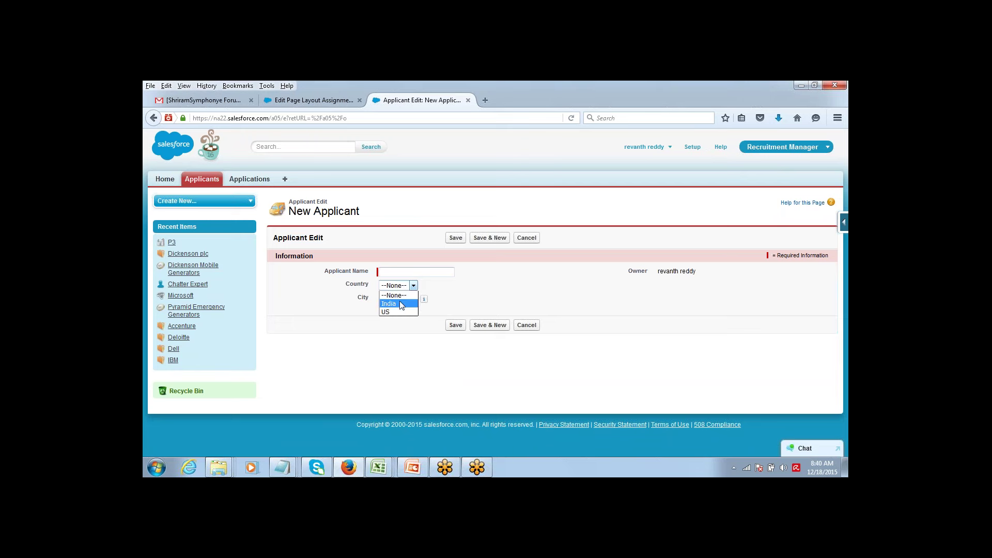
{"action": "left_click", "coordinate": [400, 302]}
{"action": "left_click", "coordinate": [400, 300]}
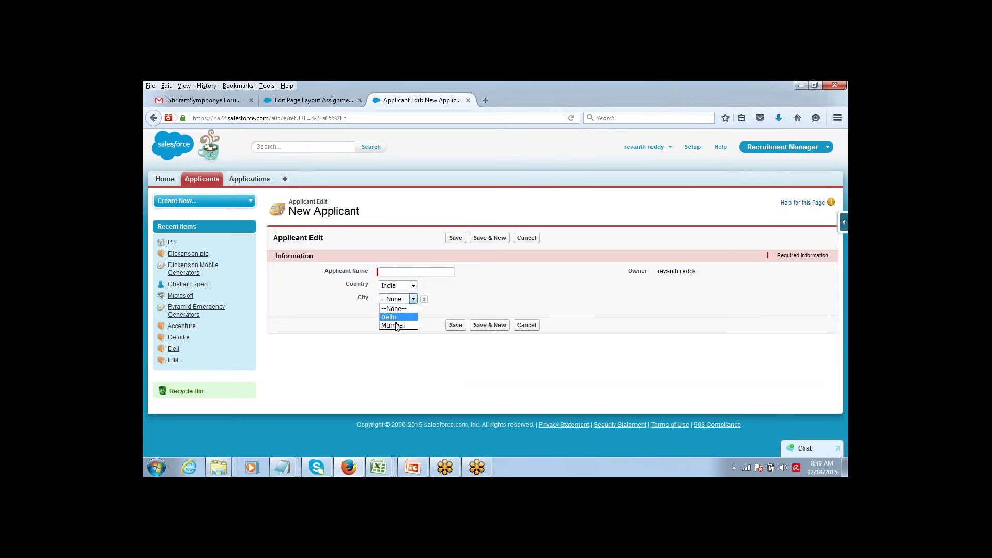
{"action": "left_click", "coordinate": [397, 335]}
Switch Country to US and check City offers only SF and NYC.
{"action": "left_click", "coordinate": [398, 287]}
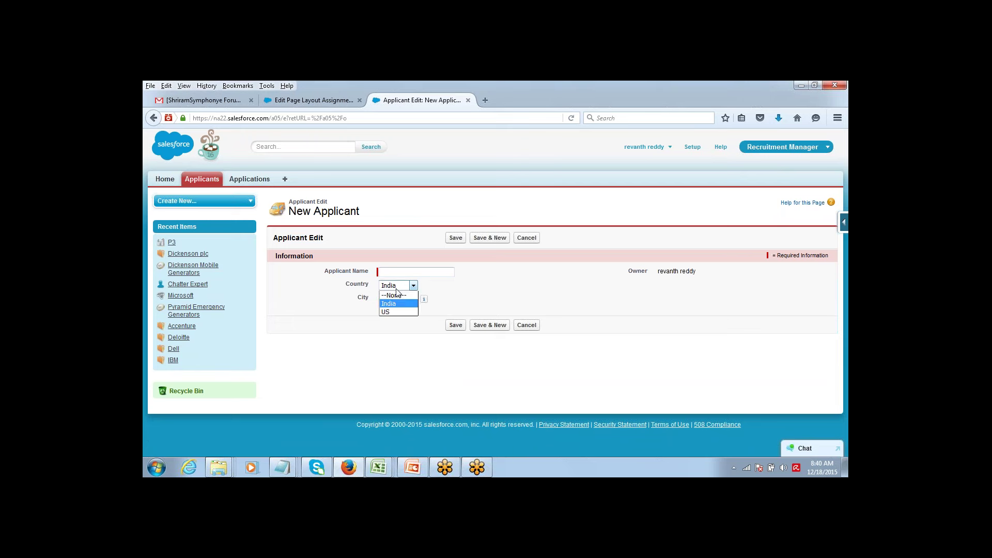
{"action": "left_click", "coordinate": [397, 311]}
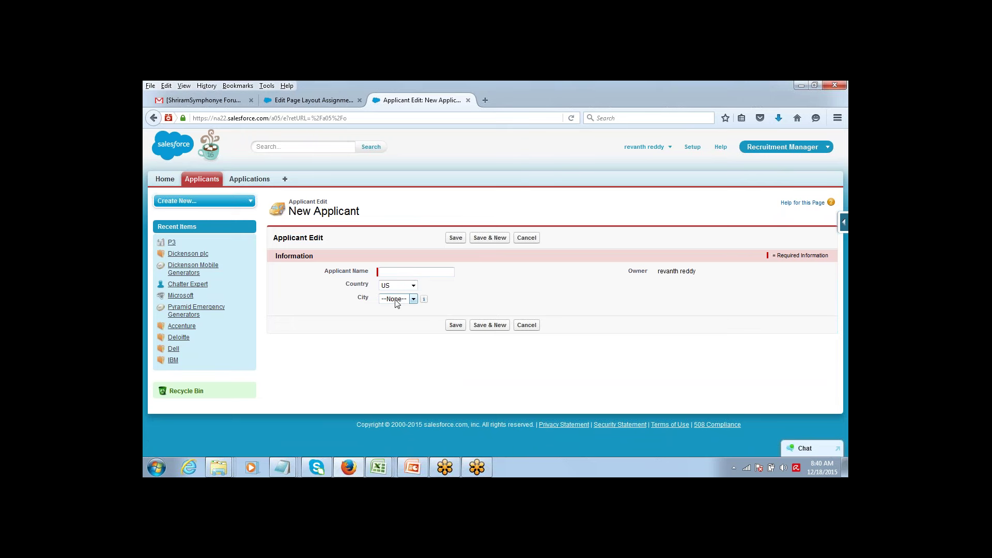
{"action": "left_click", "coordinate": [393, 341]}
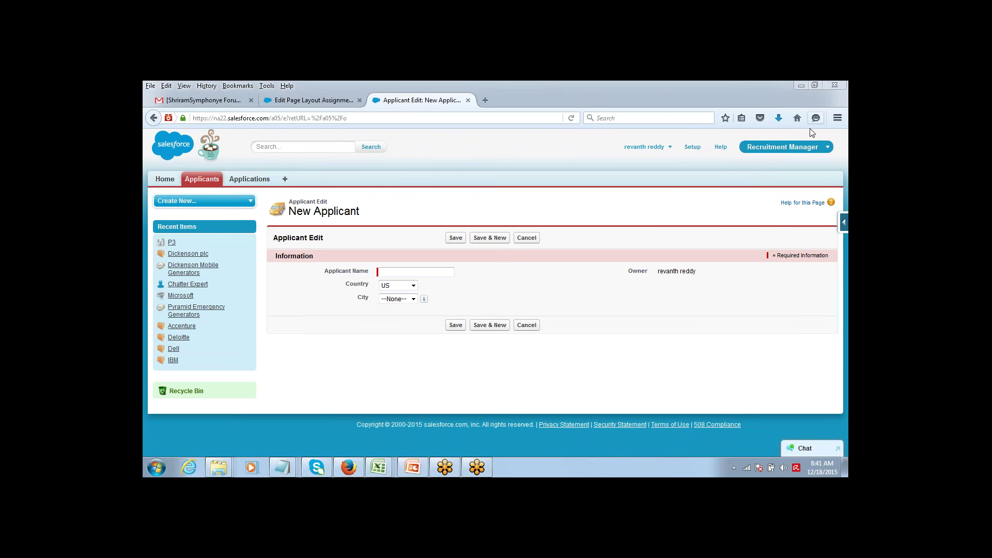
{"action": "left_click", "coordinate": [689, 201]}
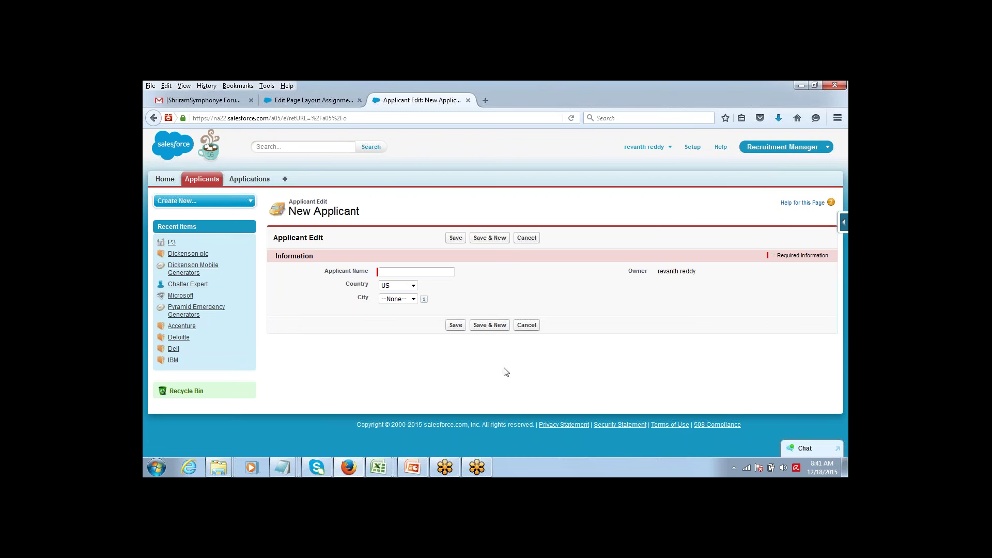
Back in Notepad, start a new 'Lookup Filter' heading below the Country and City notes.
{"action": "mouse_move", "coordinate": [289, 474]}
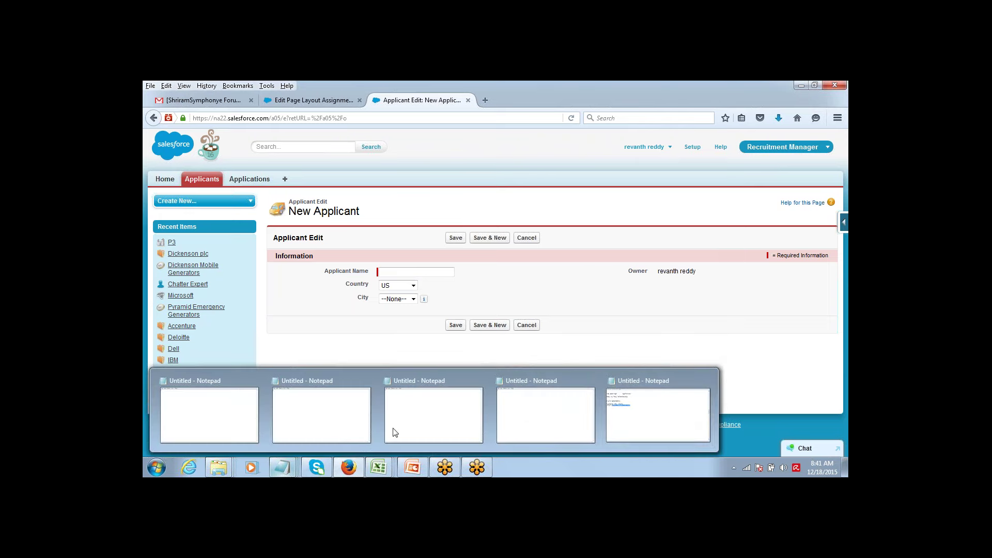
{"action": "left_click", "coordinate": [689, 426]}
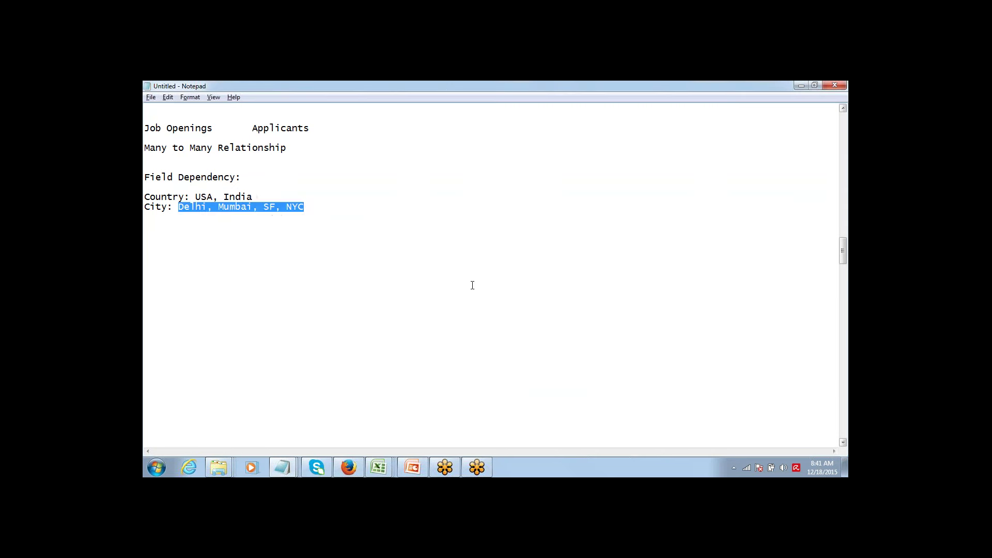
{"action": "left_click", "coordinate": [311, 207]}
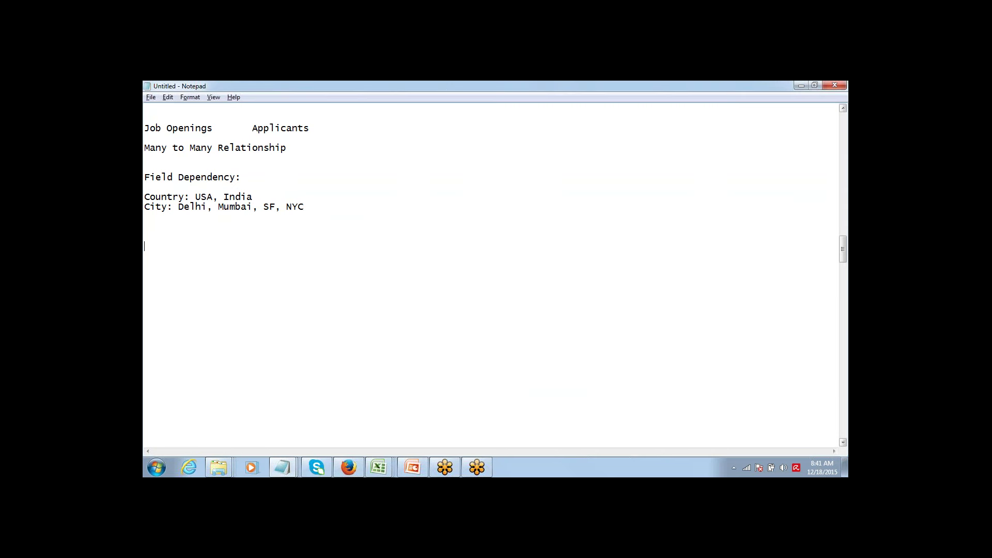
{"action": "key", "text": "Return"}
{"action": "key", "text": "Return"}
{"action": "key", "text": "Return"}
{"action": "key", "text": "Return"}
{"action": "key", "text": "Return"}
{"action": "key", "text": "Return"}
{"action": "key", "text": "Return"}
{"action": "key", "text": "Return"}
{"action": "key", "text": "Return"}
{"action": "key", "text": "Return"}
{"action": "key", "text": "Return"}
{"action": "key", "text": "Return"}
{"action": "key", "text": "Return"}
{"action": "key", "text": "Return"}
{"action": "key", "text": "Return"}
{"action": "key", "text": "Return"}
{"action": "key", "text": "Return"}
{"action": "key", "text": "Return"}
{"action": "key", "text": "Return"}
{"action": "key", "text": "Return"}
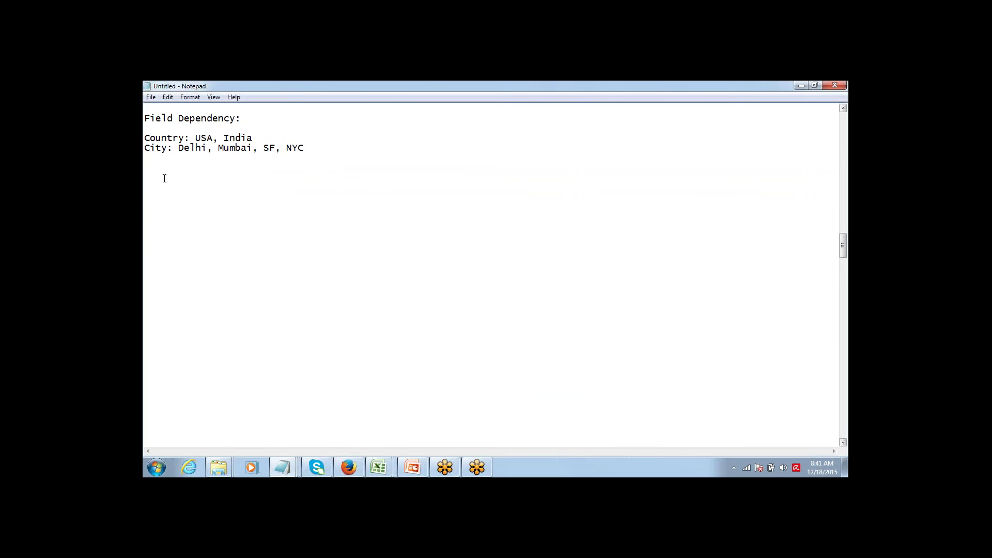
{"action": "type", "text": "Lookup Filter"}
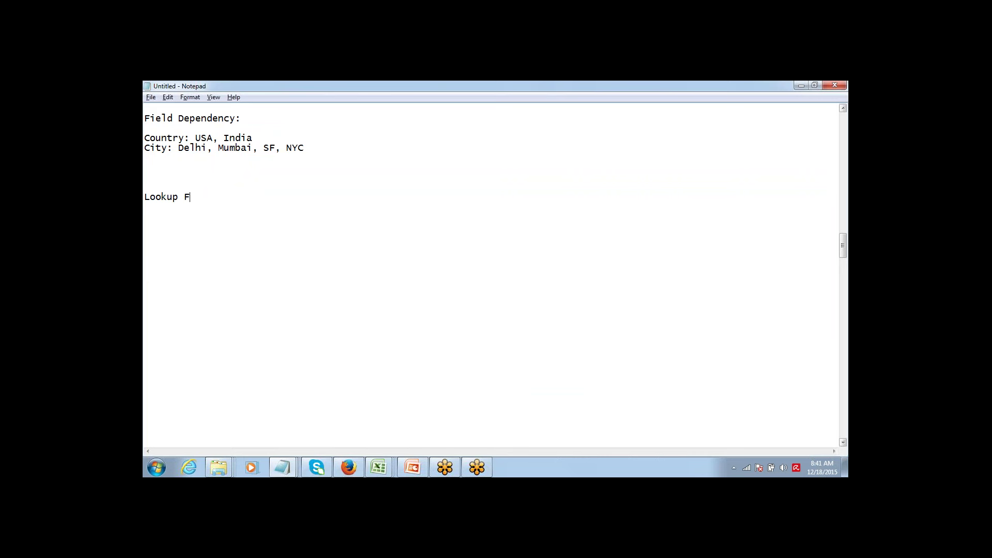
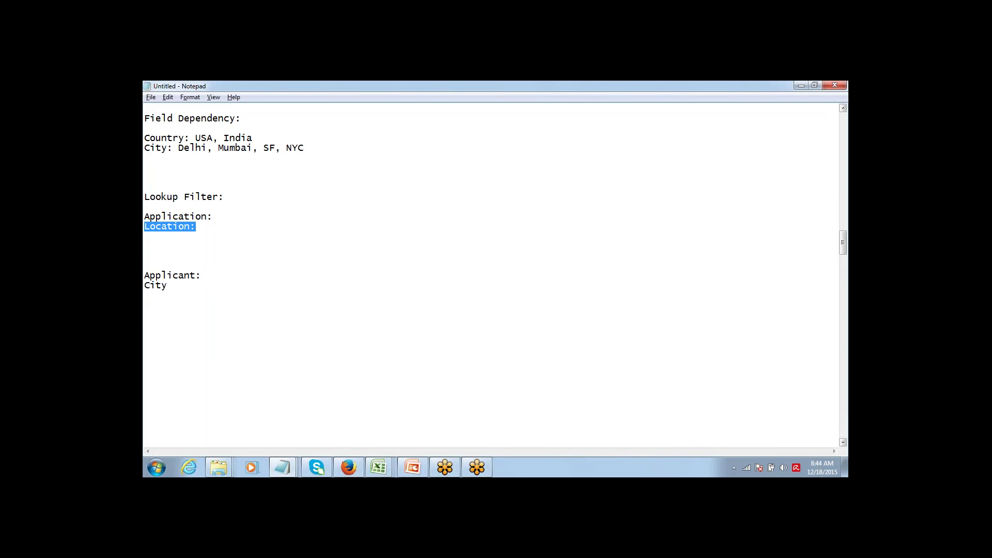
Switch from Notepad back to the Salesforce page in the browser.
{"action": "key", "text": "alt+Tab"}
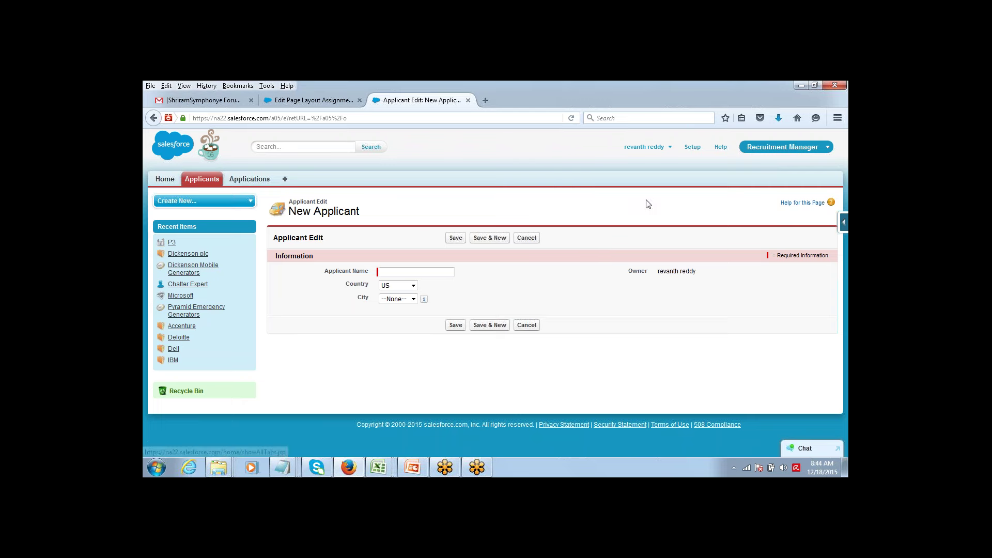
Open the Salesforce Setup area (Force.com Home).
{"action": "left_click", "coordinate": [692, 148]}
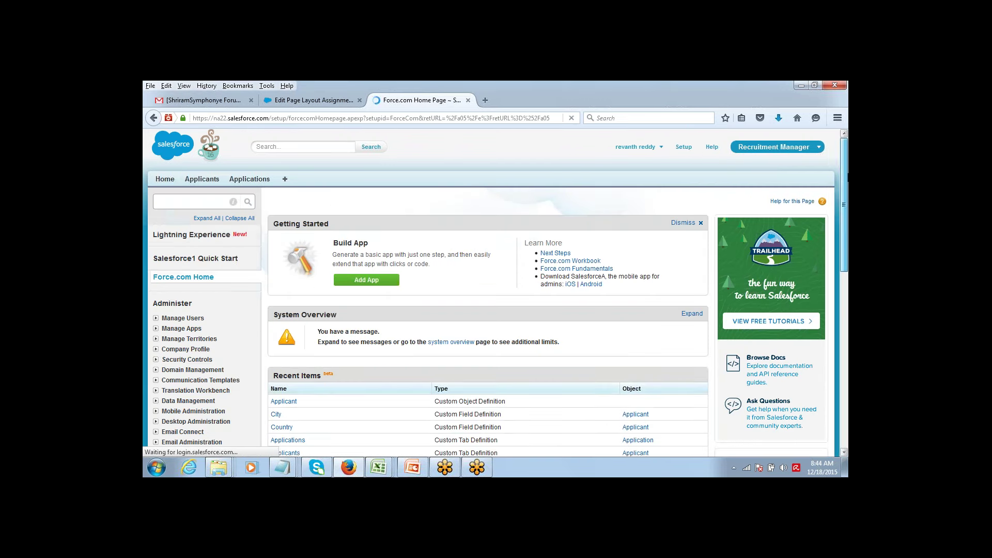
Go to Build > Create > Objects > Application and start a new custom field.
{"action": "left_click_drag", "start_coordinate": [843, 192], "coordinate": [836, 261]}
{"action": "scroll", "coordinate": [835, 256], "scroll_direction": "down", "scroll_amount": 1}
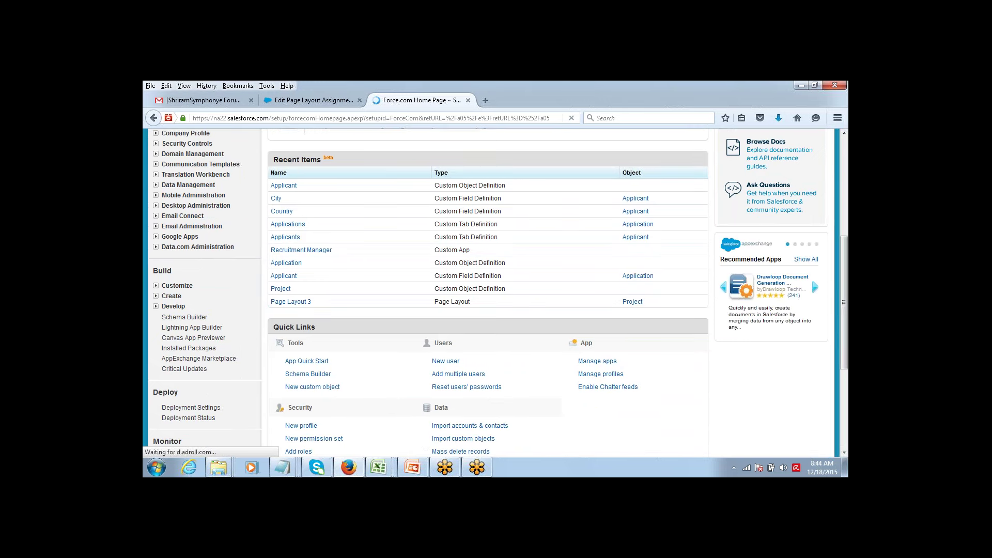
{"action": "left_click", "coordinate": [156, 296]}
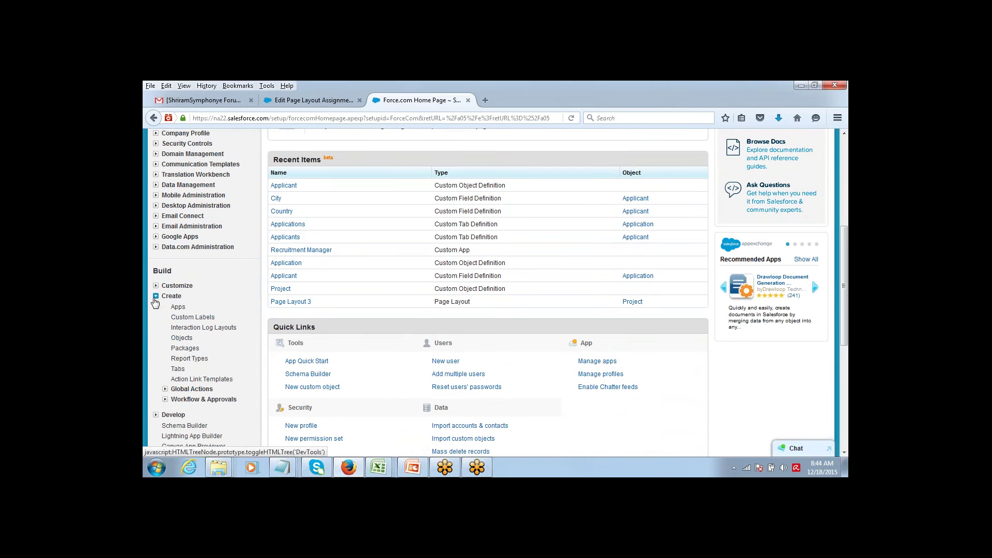
{"action": "left_click", "coordinate": [177, 342]}
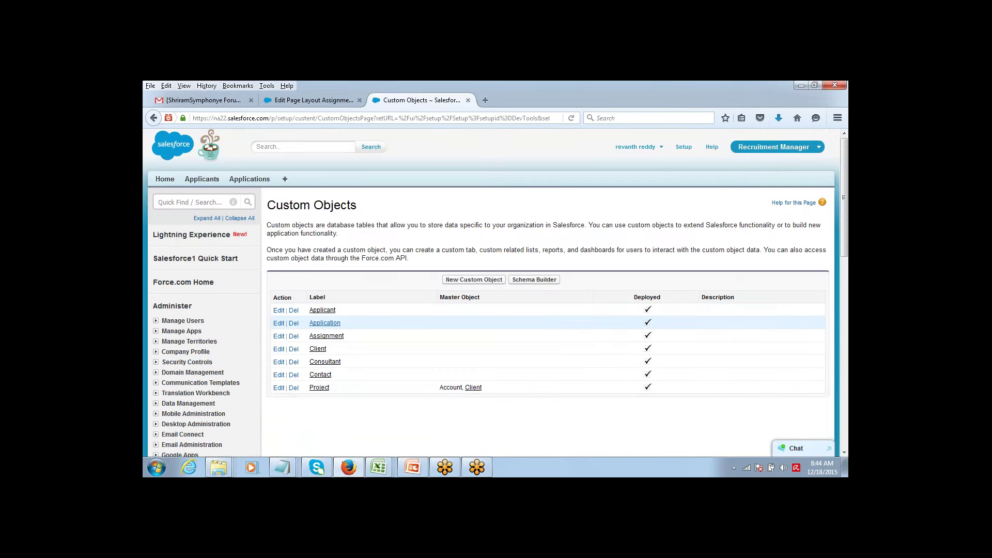
{"action": "left_click", "coordinate": [324, 323]}
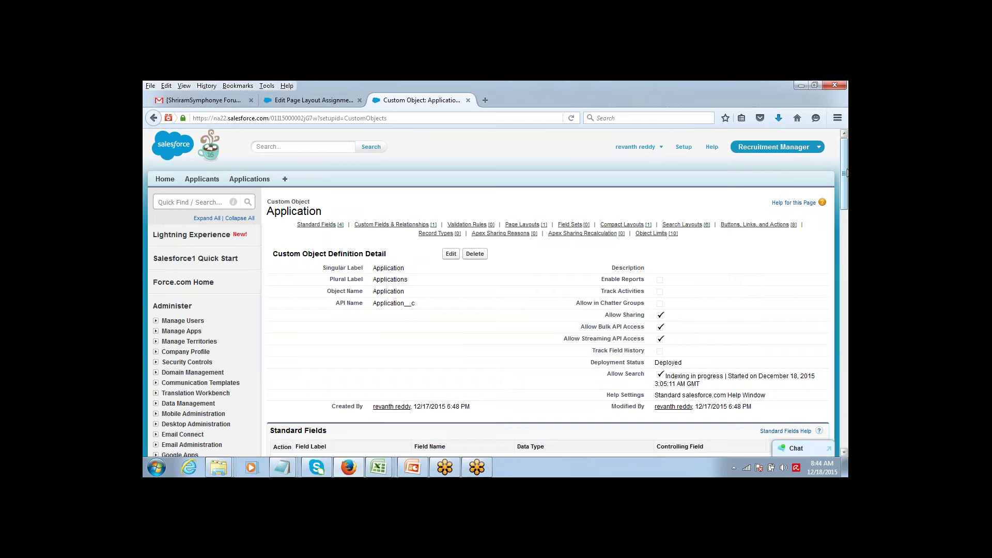
{"action": "left_click_drag", "start_coordinate": [844, 174], "coordinate": [843, 223]}
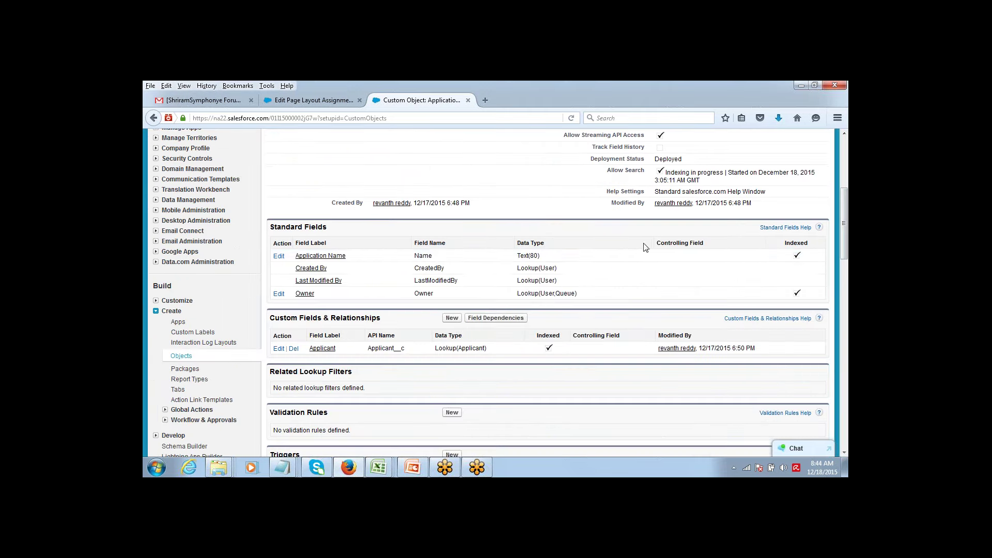
{"action": "left_click", "coordinate": [452, 318]}
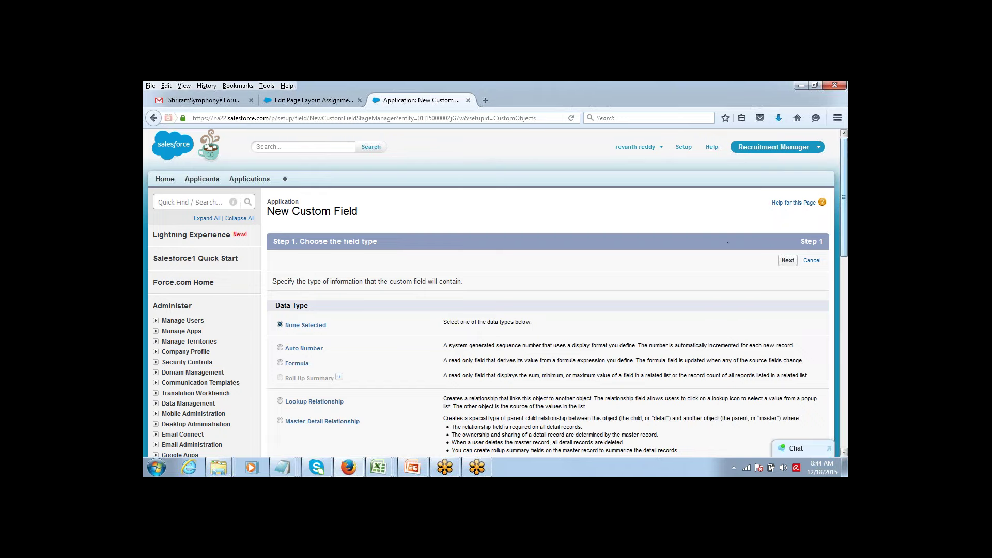
Choose Picklist as the new Application field's type.
{"action": "left_click_drag", "start_coordinate": [846, 162], "coordinate": [846, 269]}
{"action": "left_click", "coordinate": [280, 367]}
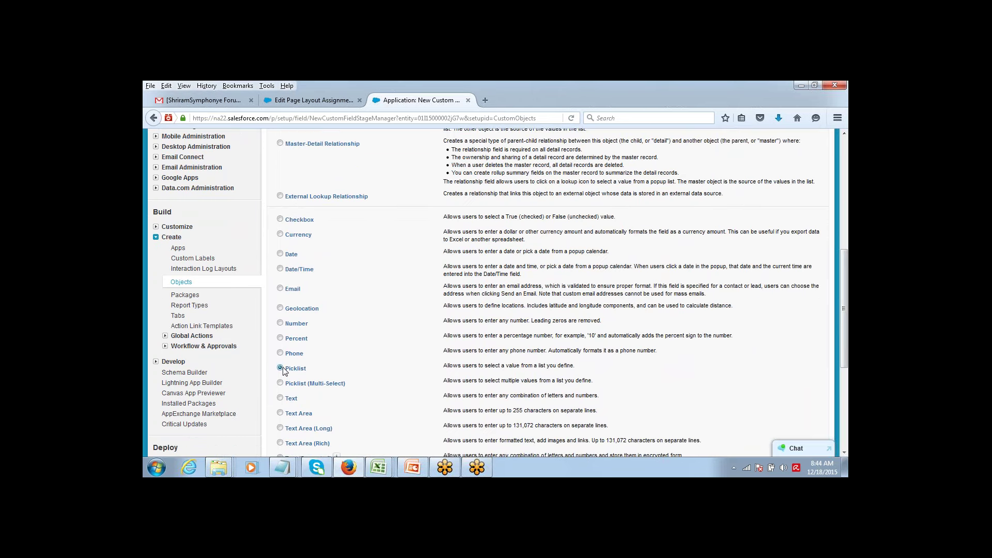
{"action": "left_click_drag", "start_coordinate": [845, 284], "coordinate": [845, 200]}
{"action": "left_click", "coordinate": [787, 196]}
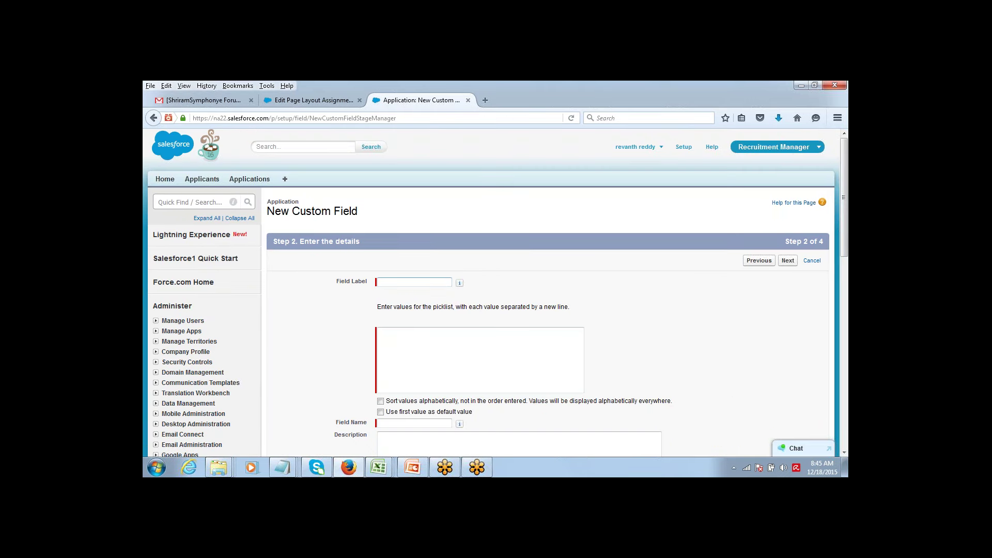
Label the field Location with values Delhi, Mumbai, SF and NYC, one per line.
{"action": "type", "text": "Location"}
{"action": "key", "text": "Tab"}
{"action": "key", "text": "Tab"}
{"action": "type", "text": "Delhi, Mumbai, SF, NYC"}
{"action": "key", "text": "ctrl+shift+Left"}
{"action": "key", "text": "ctrl+shift+Left"}
{"action": "key", "text": "ctrl+shift+Left"}
{"action": "key", "text": "ctrl+c"}
{"action": "key", "text": "BackSpace"}
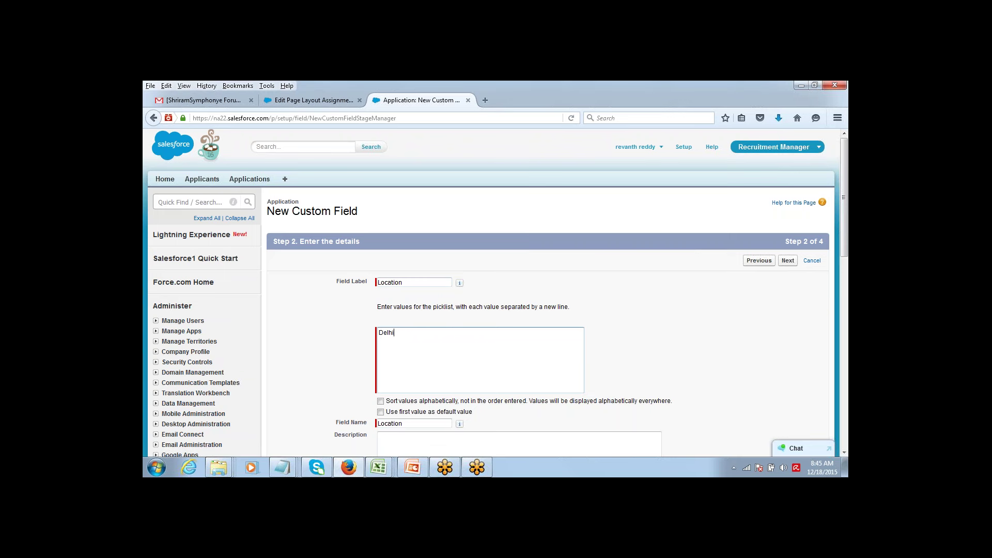
{"action": "key", "text": "Return"}
{"action": "key", "text": "ctrl+v"}
{"action": "key", "text": "ctrl+shift+Left"}
{"action": "key", "text": "ctrl+shift+Left"}
{"action": "key", "text": "ctrl+c"}
{"action": "key", "text": "BackSpace"}
{"action": "key", "text": "ctrl+v"}
{"action": "key", "text": "ctrl+shift+Left"}
{"action": "key", "text": "BackSpace"}
{"action": "type", "text": "NYC"}
Make Location visible to all profiles and save the picklist field.
{"action": "left_click", "coordinate": [786, 261]}
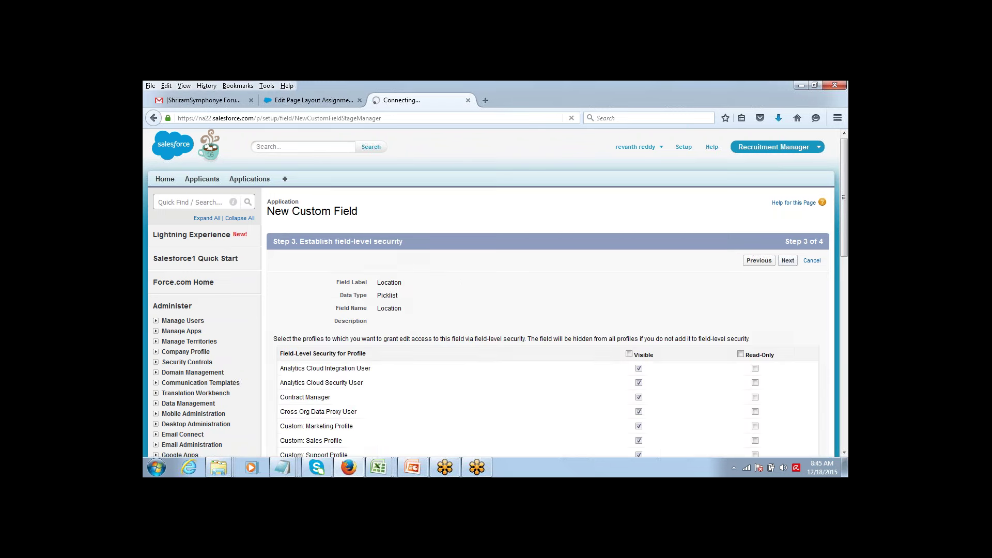
{"action": "left_click", "coordinate": [629, 354]}
{"action": "left_click", "coordinate": [789, 261]}
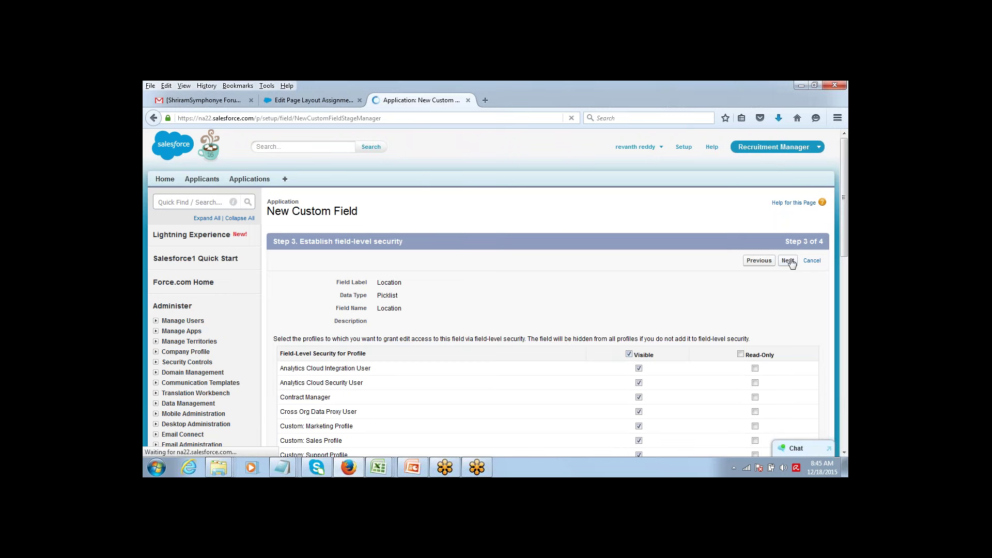
{"action": "left_click", "coordinate": [786, 432]}
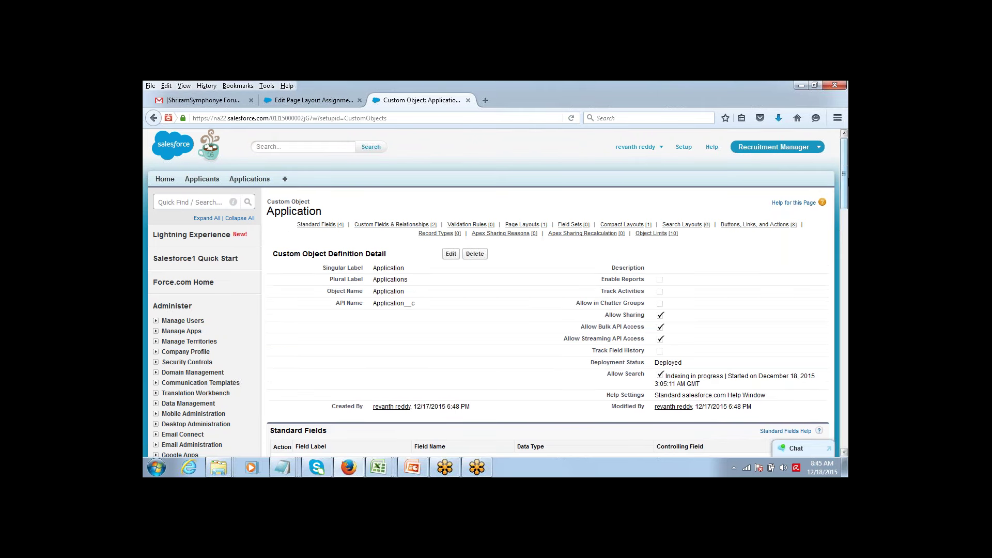
{"action": "left_click_drag", "start_coordinate": [848, 196], "coordinate": [847, 174]}
{"action": "left_click_drag", "start_coordinate": [844, 176], "coordinate": [841, 227]}
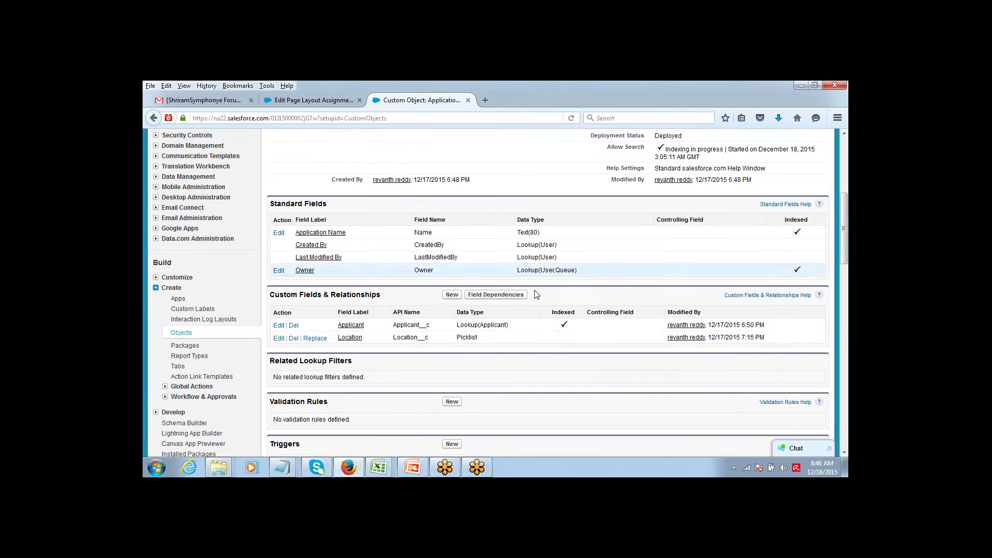
{"action": "left_click_drag", "start_coordinate": [457, 324], "coordinate": [529, 326]}
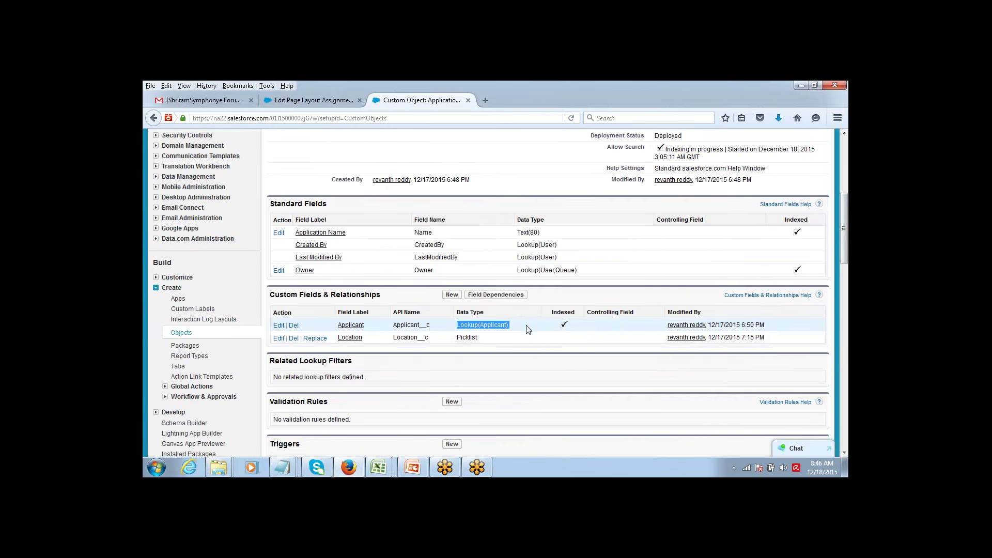
Edit the Applicant lookup field and reveal its lookup filter settings.
{"action": "left_click", "coordinate": [278, 326]}
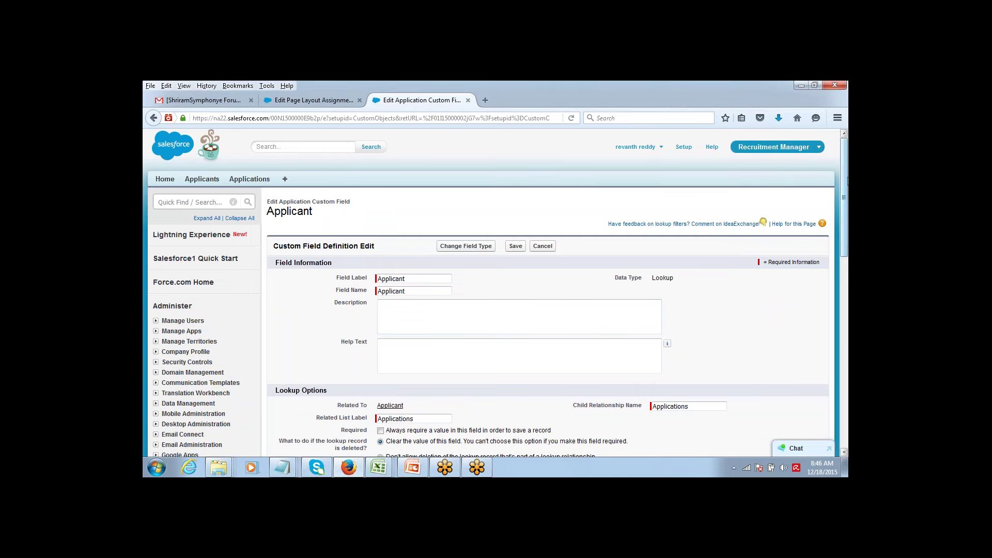
{"action": "left_click_drag", "start_coordinate": [846, 179], "coordinate": [845, 242]}
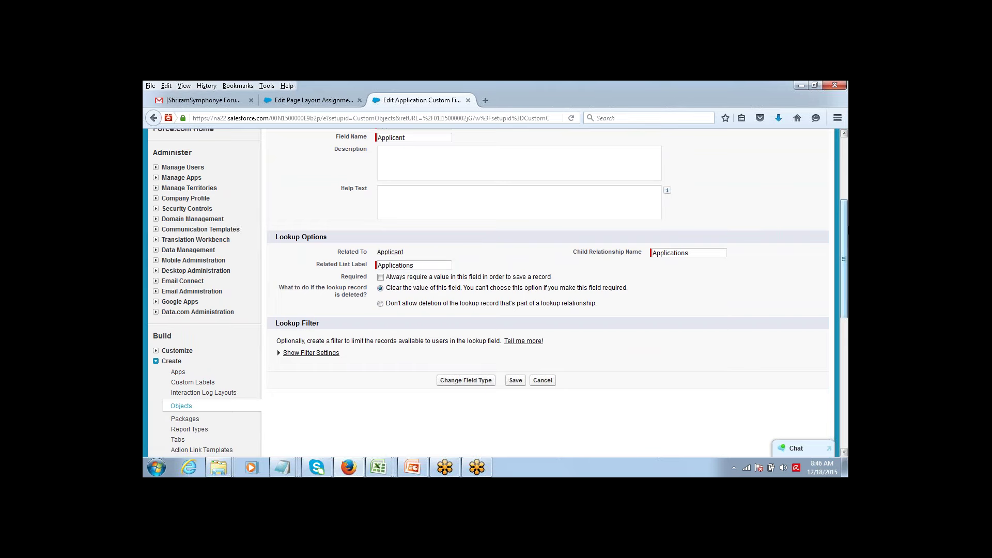
{"action": "left_click_drag", "start_coordinate": [848, 232], "coordinate": [847, 172]}
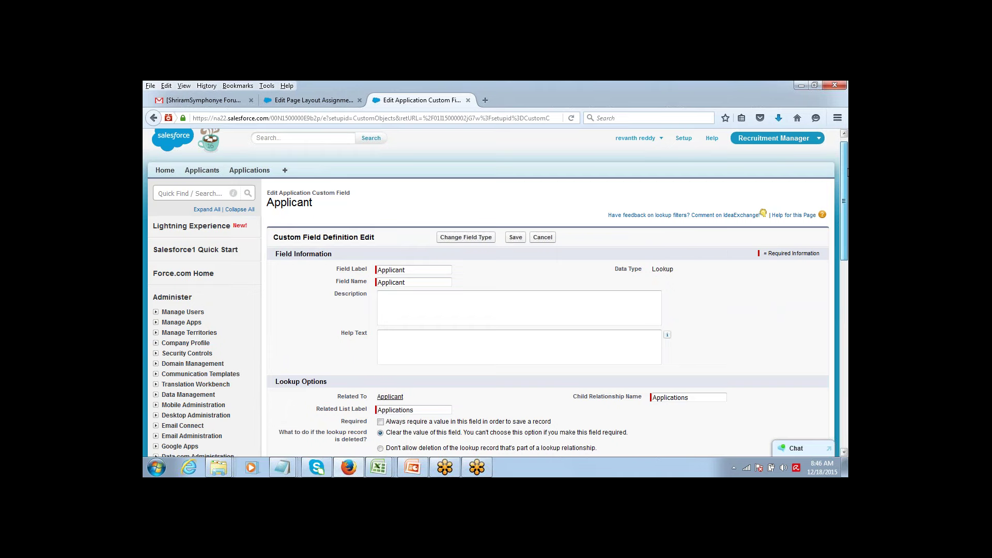
{"action": "left_click_drag", "start_coordinate": [848, 173], "coordinate": [842, 238]}
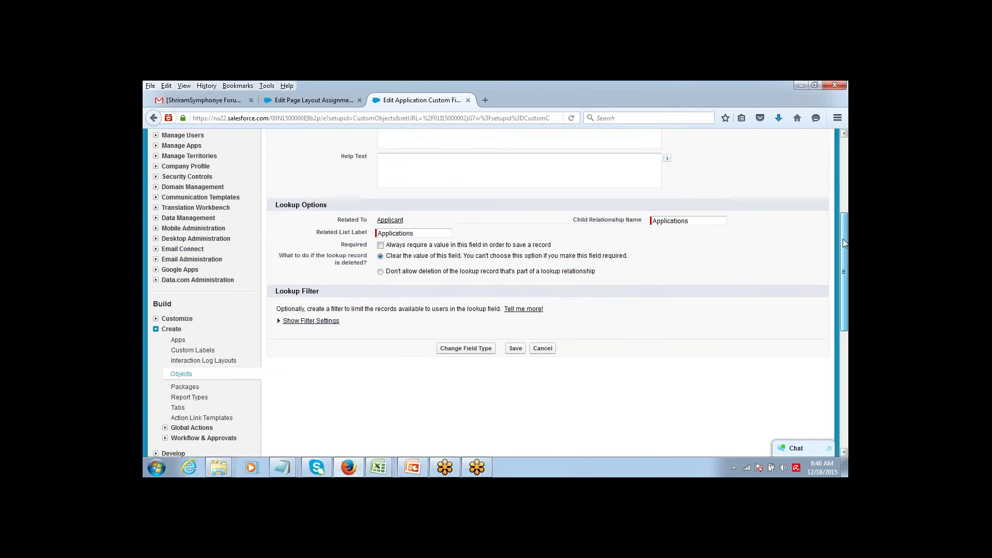
{"action": "left_click", "coordinate": [297, 322]}
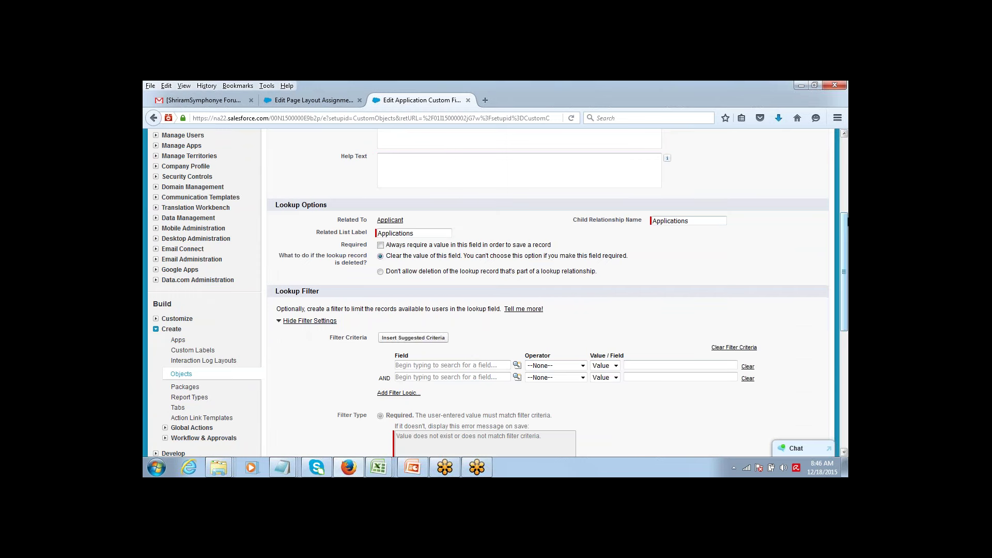
{"action": "left_click_drag", "start_coordinate": [841, 215], "coordinate": [846, 258]}
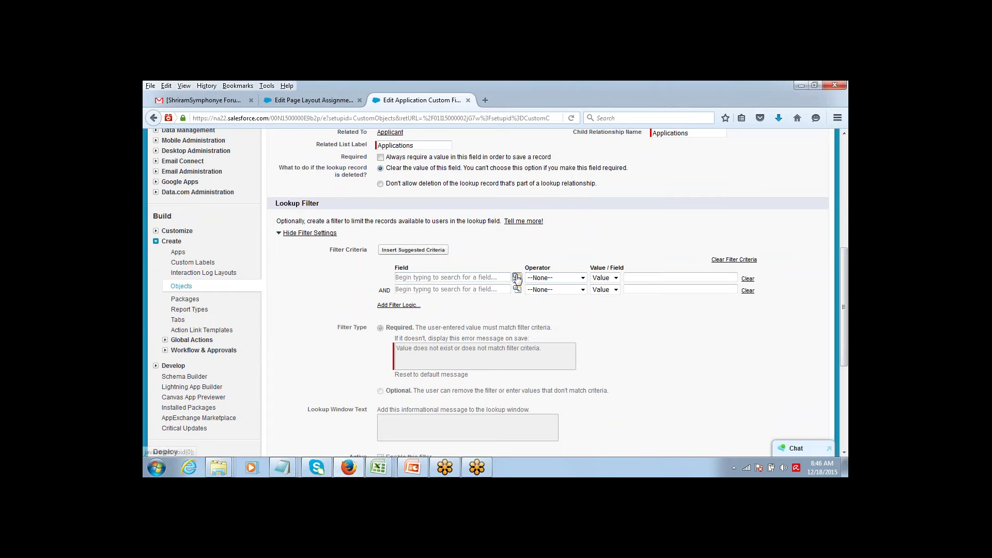
Set the first filter criterion to Applicant: City equals.
{"action": "left_click", "coordinate": [517, 278]}
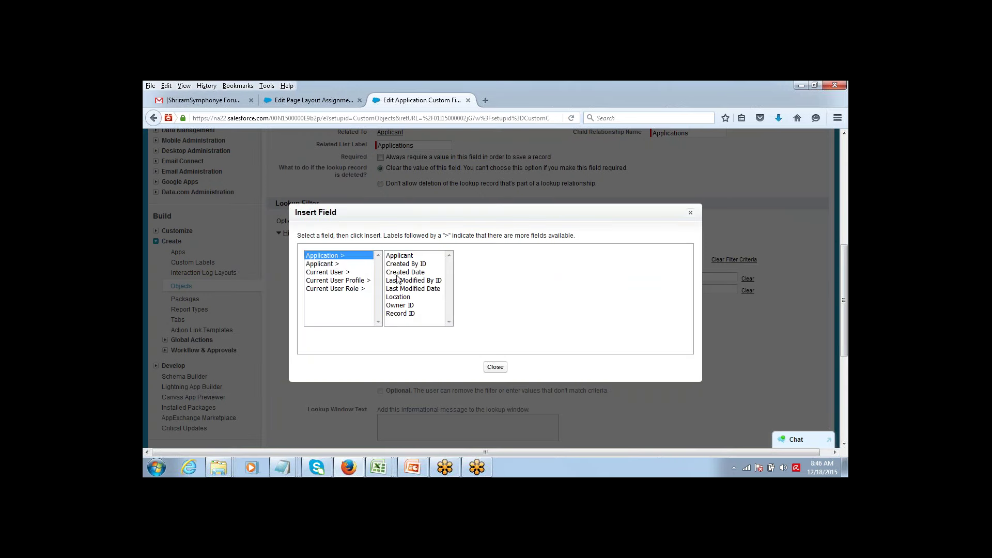
{"action": "left_click", "coordinate": [360, 267]}
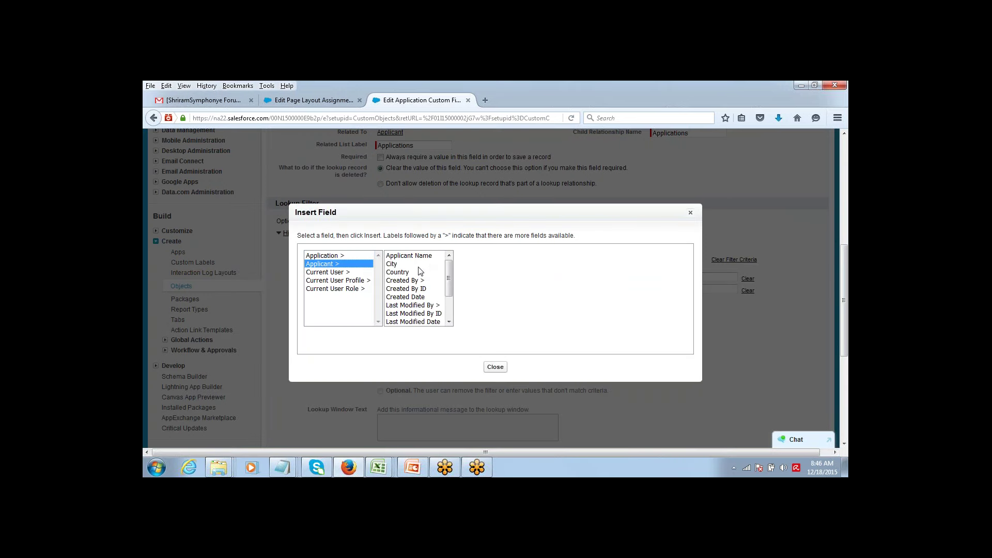
{"action": "left_click", "coordinate": [416, 264]}
{"action": "left_click", "coordinate": [484, 309]}
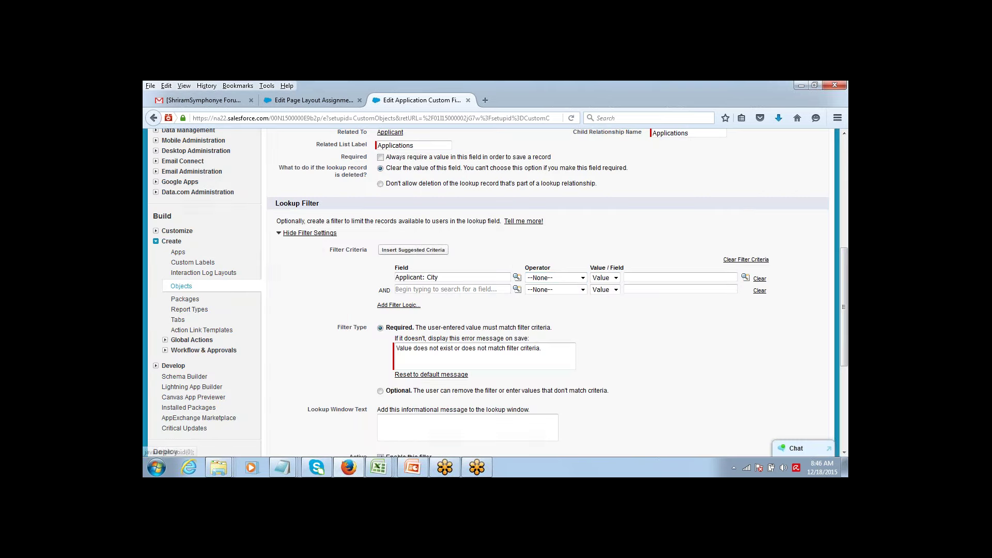
{"action": "left_click", "coordinate": [578, 279]}
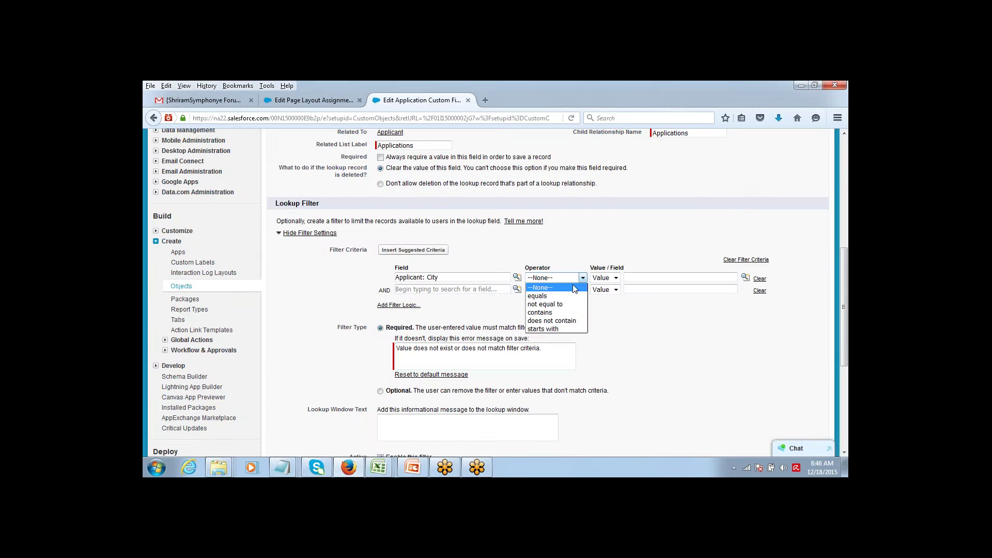
{"action": "left_click", "coordinate": [538, 296]}
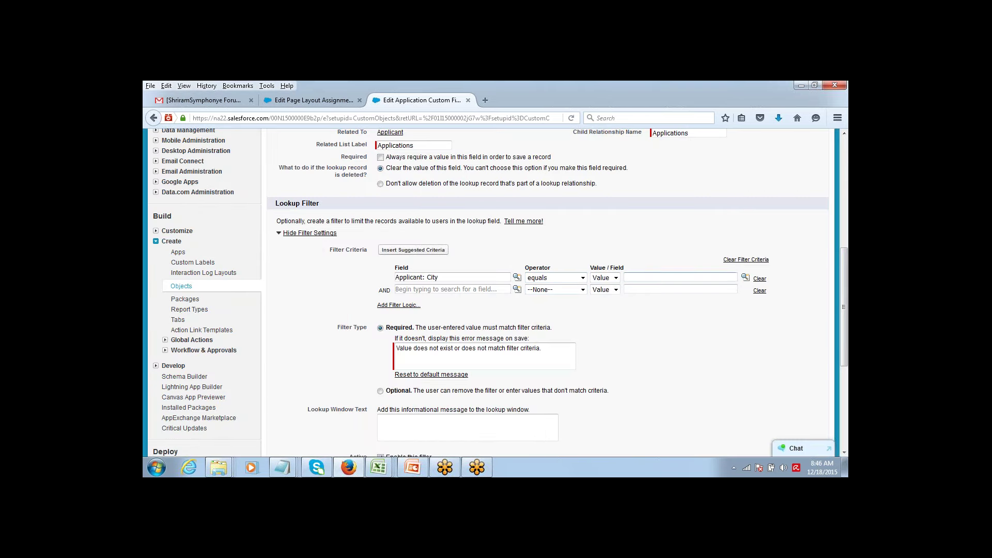
{"action": "left_click", "coordinate": [744, 279]}
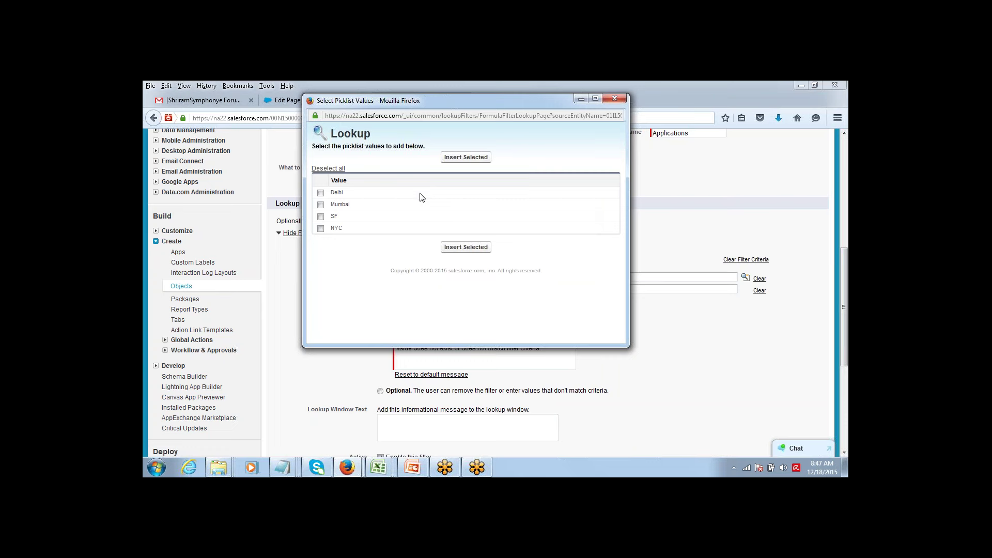
{"action": "left_click", "coordinate": [615, 98]}
Compare City against the field Application: Location and save the lookup filter.
{"action": "left_click", "coordinate": [616, 278]}
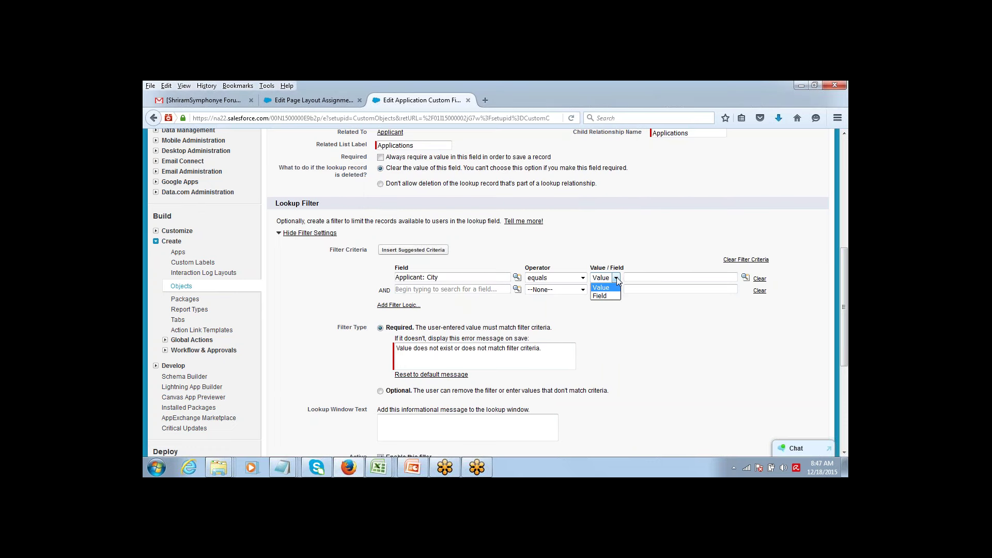
{"action": "left_click", "coordinate": [611, 293]}
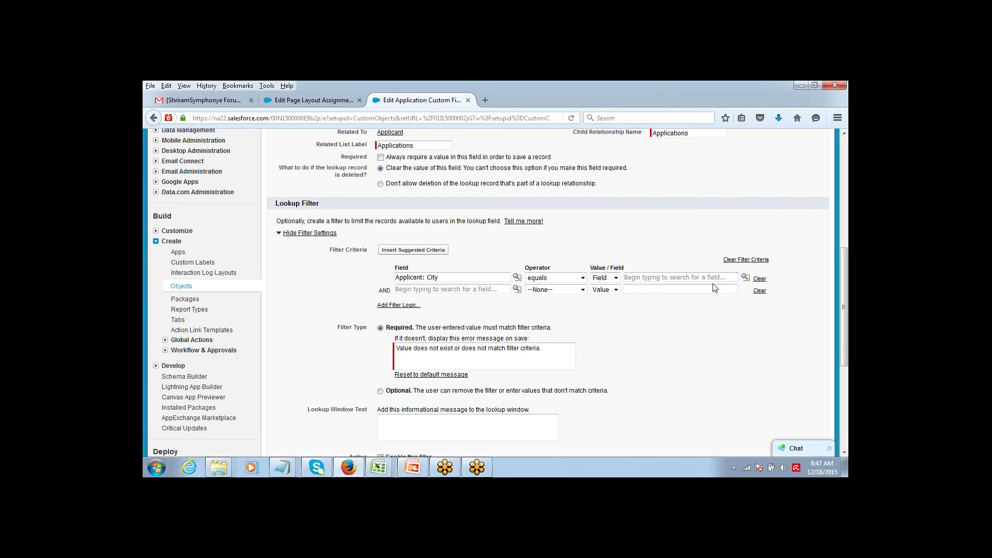
{"action": "left_click", "coordinate": [745, 278]}
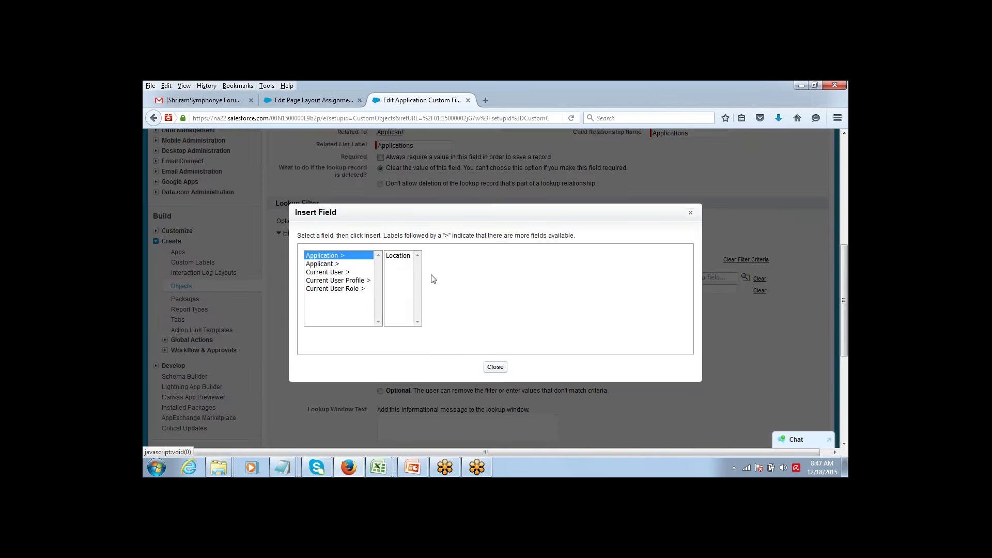
{"action": "left_click", "coordinate": [392, 256]}
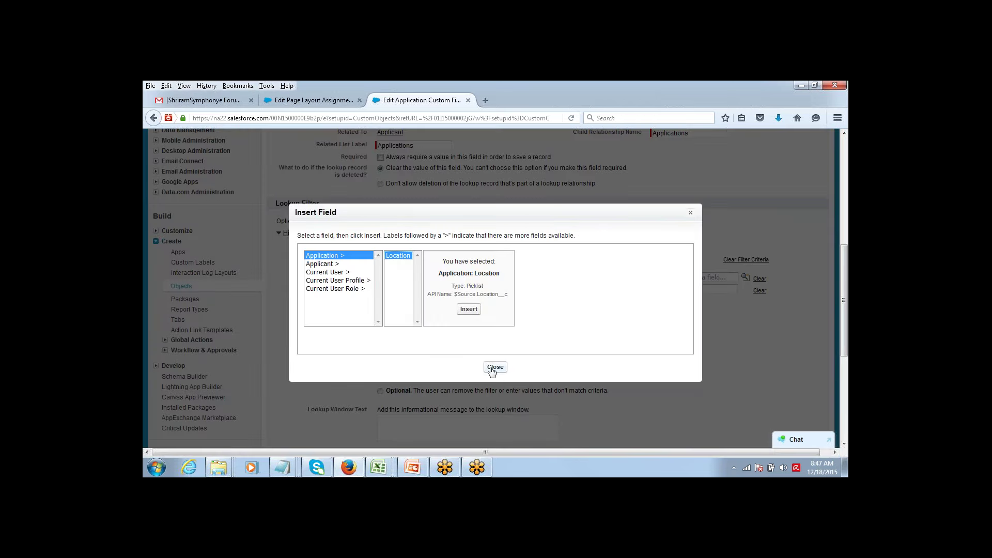
{"action": "left_click", "coordinate": [469, 309]}
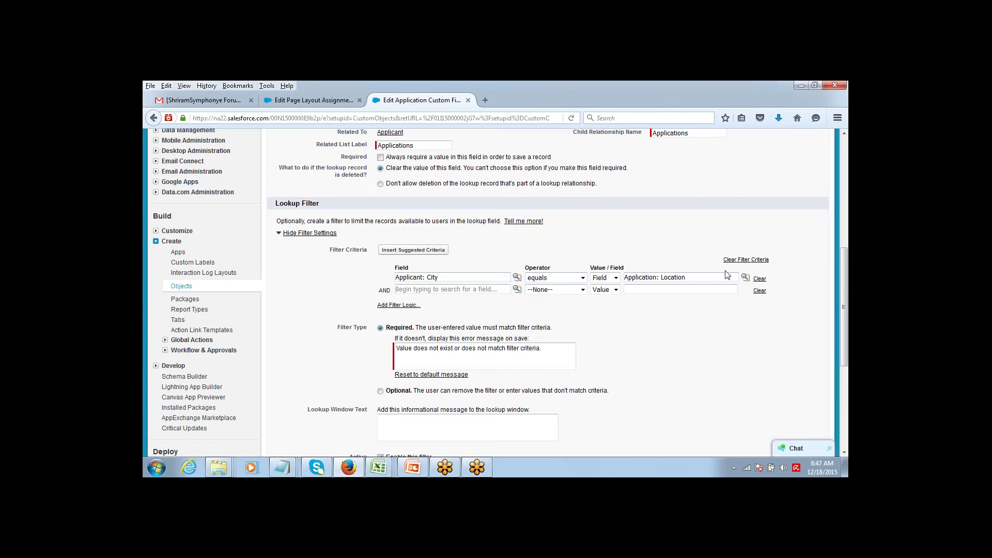
{"action": "left_click_drag", "start_coordinate": [846, 250], "coordinate": [846, 234]}
{"action": "scroll", "coordinate": [504, 210], "scroll_direction": "up", "scroll_amount": 6}
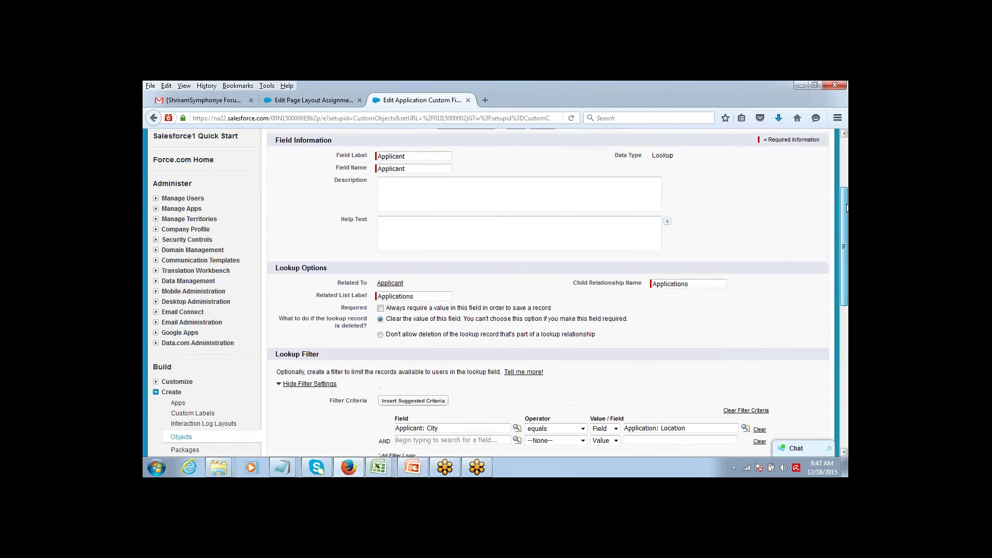
{"action": "left_click", "coordinate": [516, 183]}
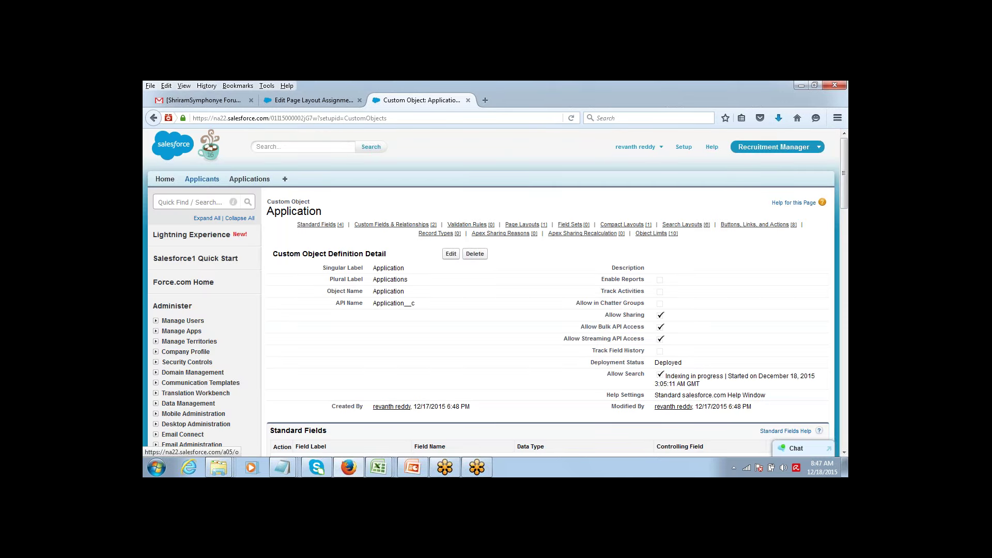
Create an Applicant record with the applicant's name, Country India and City Delhi.
{"action": "left_click", "coordinate": [212, 182]}
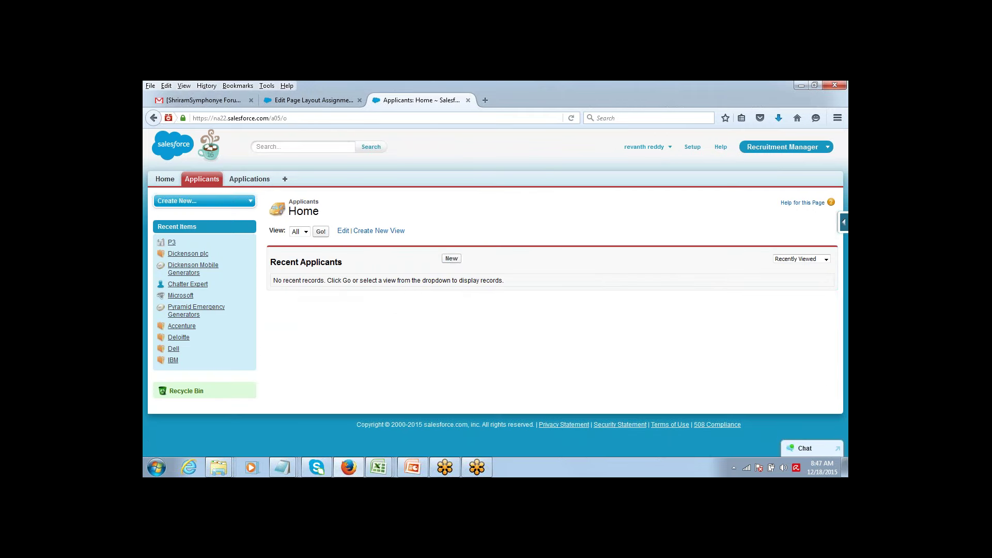
{"action": "left_click", "coordinate": [451, 258]}
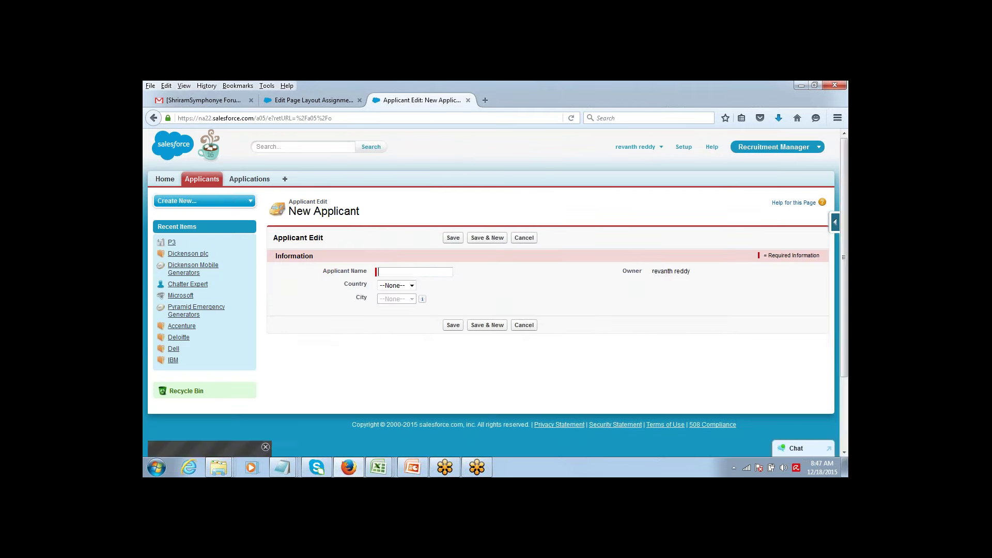
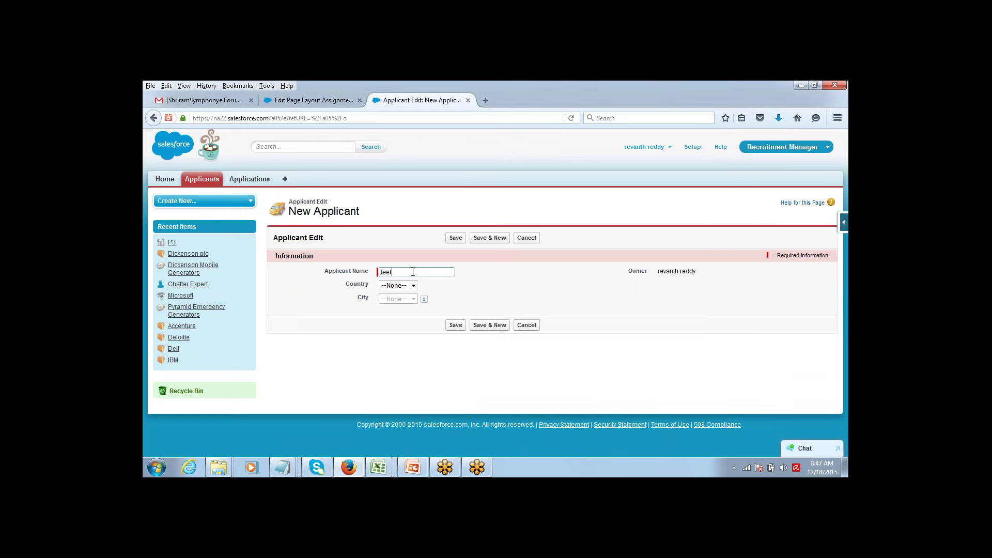
{"action": "left_click", "coordinate": [413, 286]}
{"action": "left_click", "coordinate": [407, 301]}
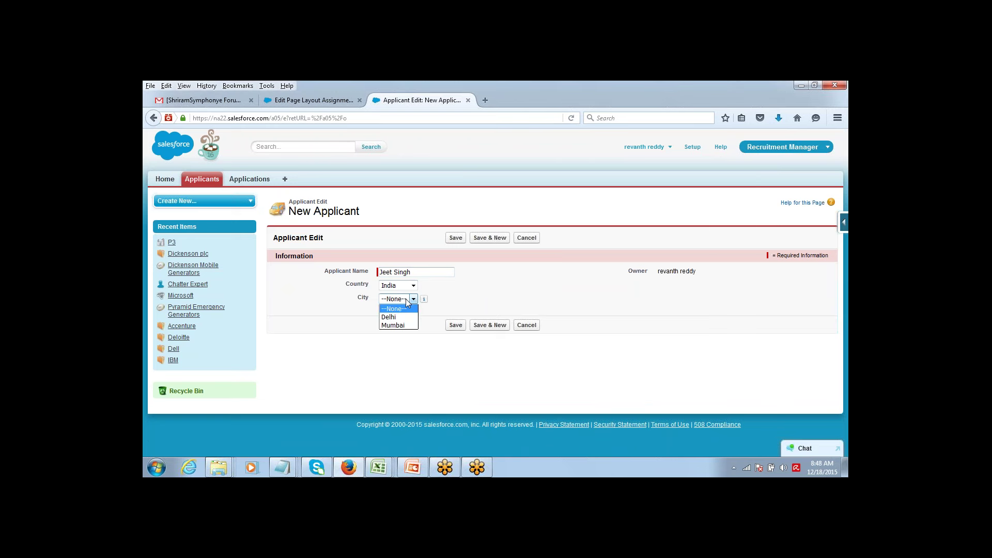
{"action": "left_click", "coordinate": [402, 317]}
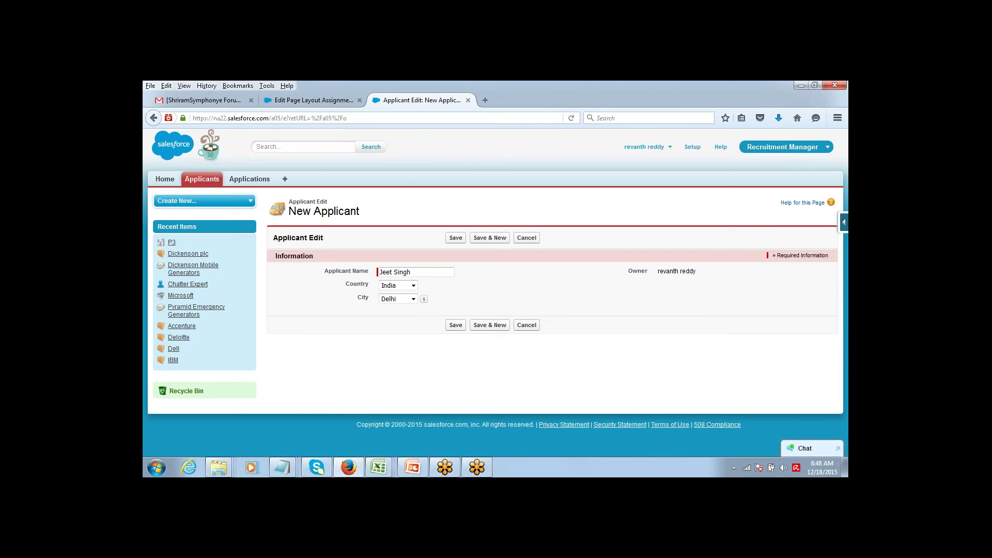
{"action": "left_click", "coordinate": [453, 239]}
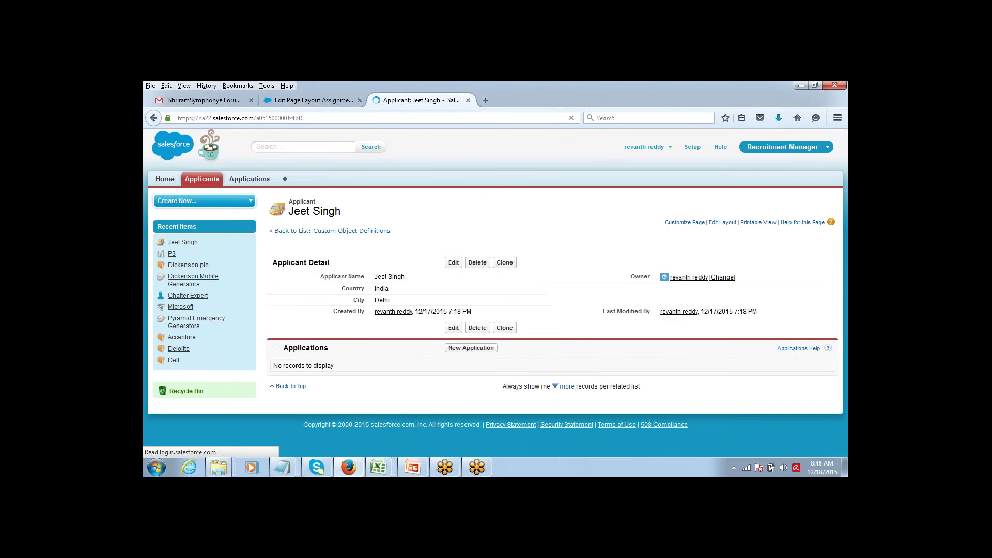
{"action": "left_click", "coordinate": [207, 179]}
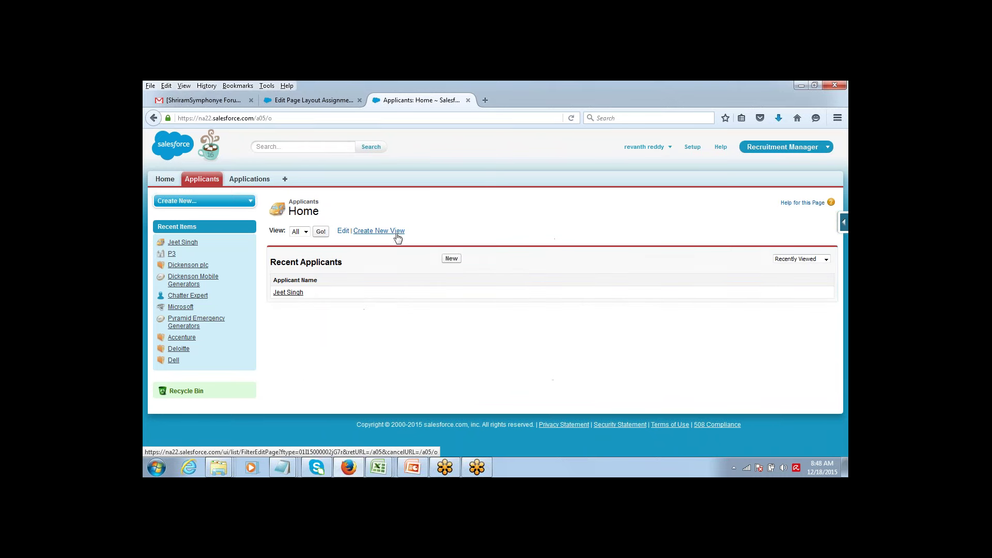
Save another applicant's record with Country US and City NYC, then go to Applications.
{"action": "left_click", "coordinate": [452, 260]}
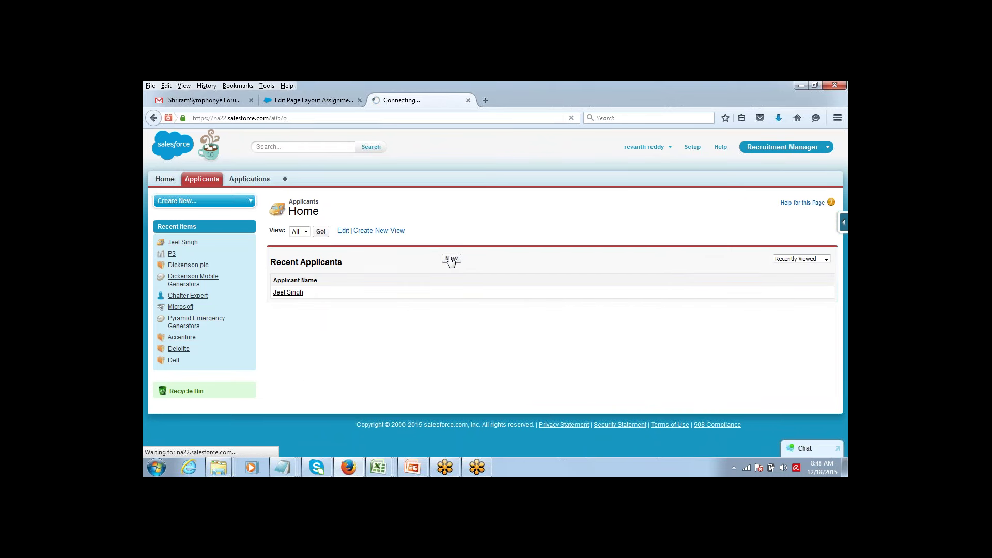
{"action": "left_click", "coordinate": [444, 271]}
{"action": "type", "text": "V"}
{"action": "key", "text": "BackSpace"}
{"action": "type", "text": "Venkat"}
{"action": "left_click", "coordinate": [413, 286]}
{"action": "left_click", "coordinate": [404, 314]}
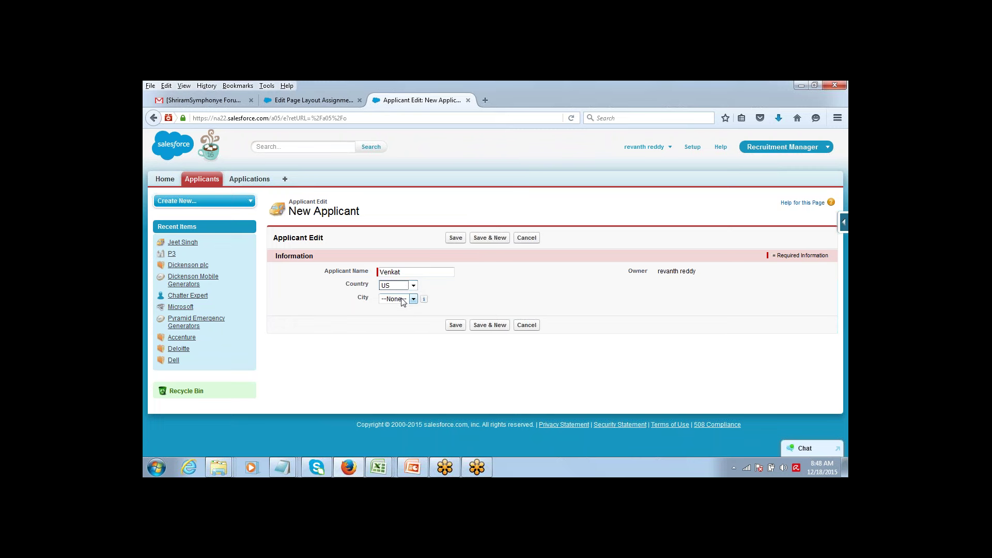
{"action": "left_click", "coordinate": [408, 299]}
{"action": "left_click", "coordinate": [398, 316]}
{"action": "left_click", "coordinate": [455, 238]}
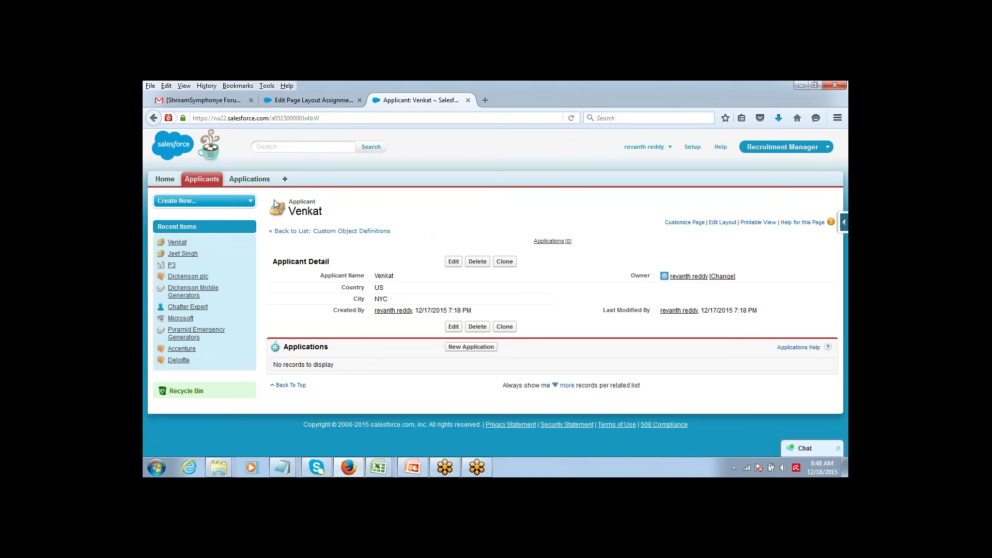
{"action": "left_click", "coordinate": [263, 179]}
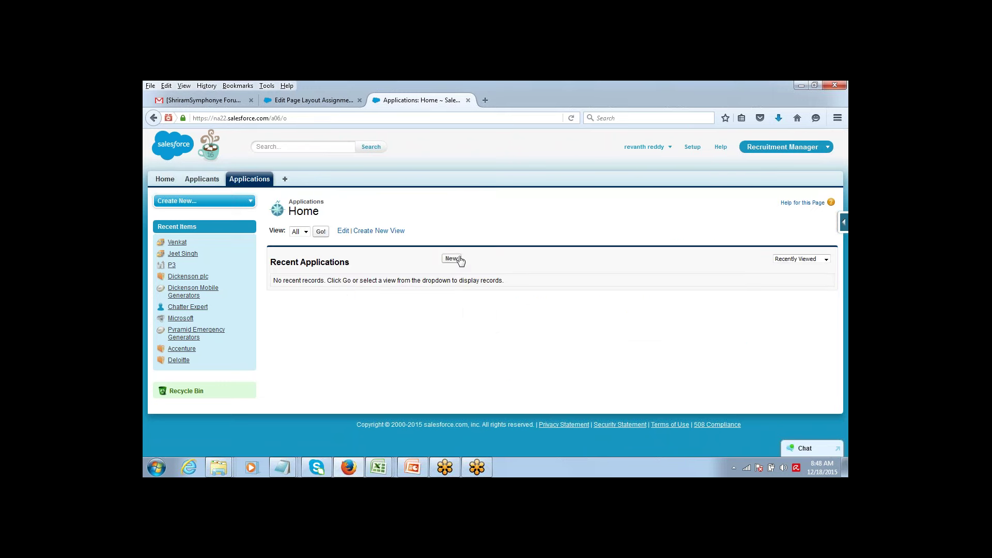
Start a new Application with Location Delhi and link the Delhi applicant via the lookup.
{"action": "left_click", "coordinate": [453, 259]}
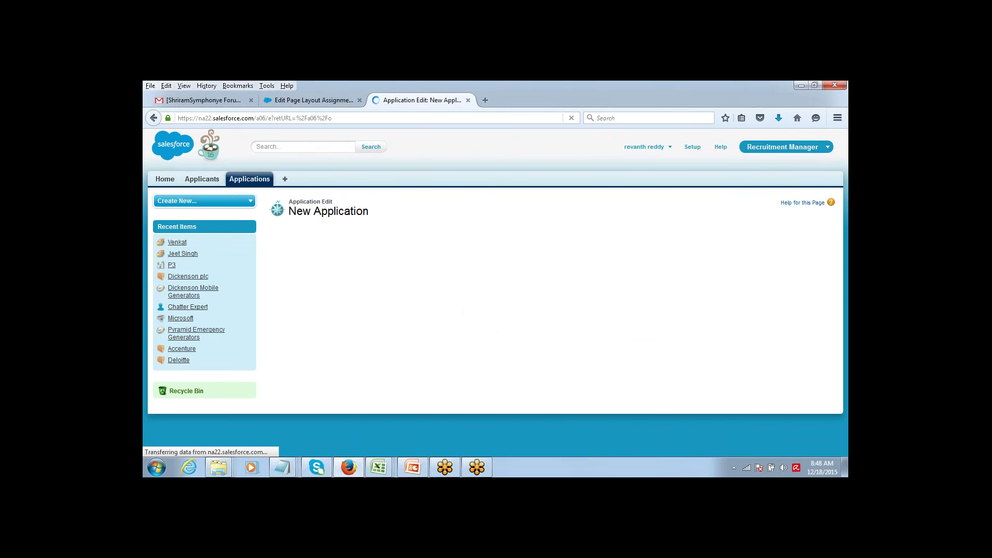
{"action": "left_click", "coordinate": [413, 300]}
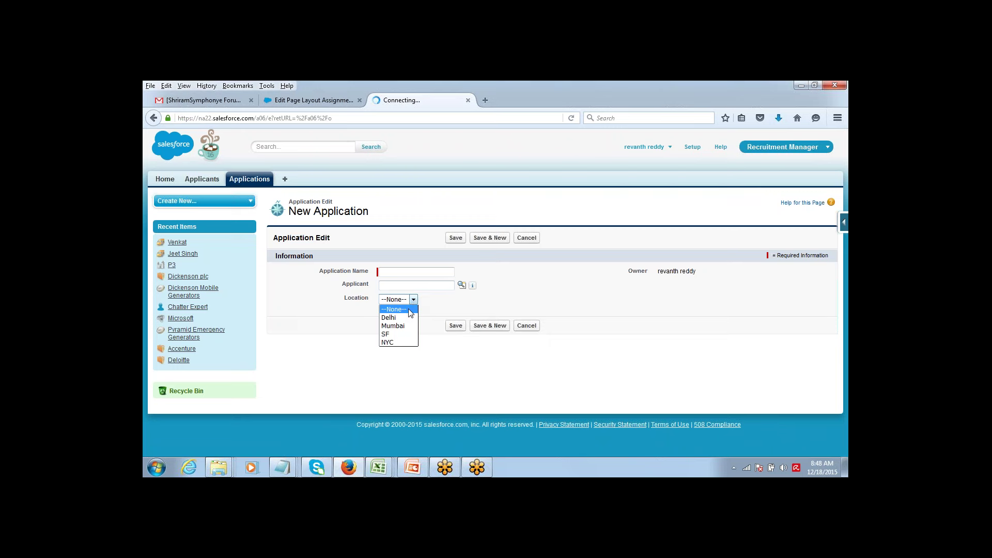
{"action": "left_click", "coordinate": [408, 317]}
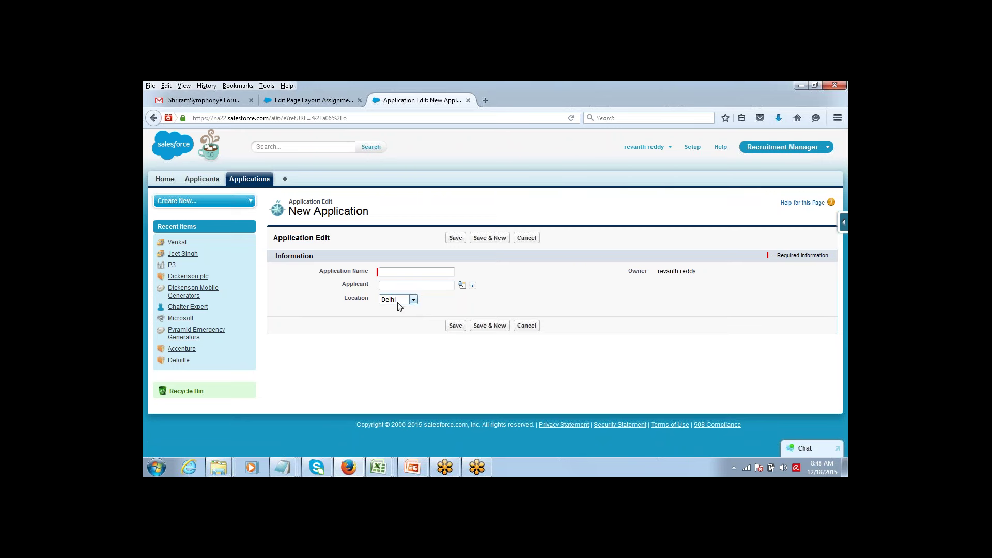
{"action": "mouse_move", "coordinate": [472, 287]}
{"action": "left_click", "coordinate": [461, 287]}
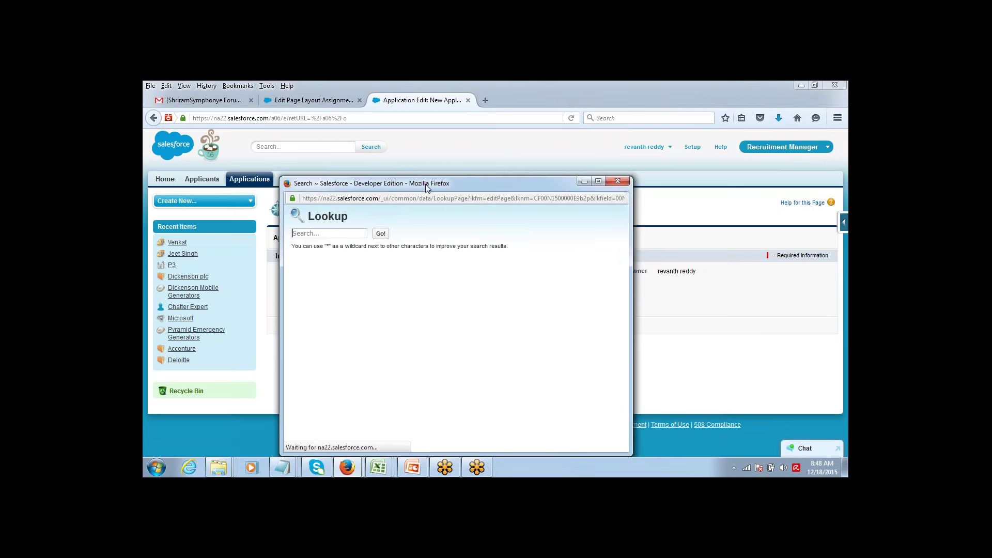
{"action": "left_click_drag", "start_coordinate": [426, 186], "coordinate": [446, 138]}
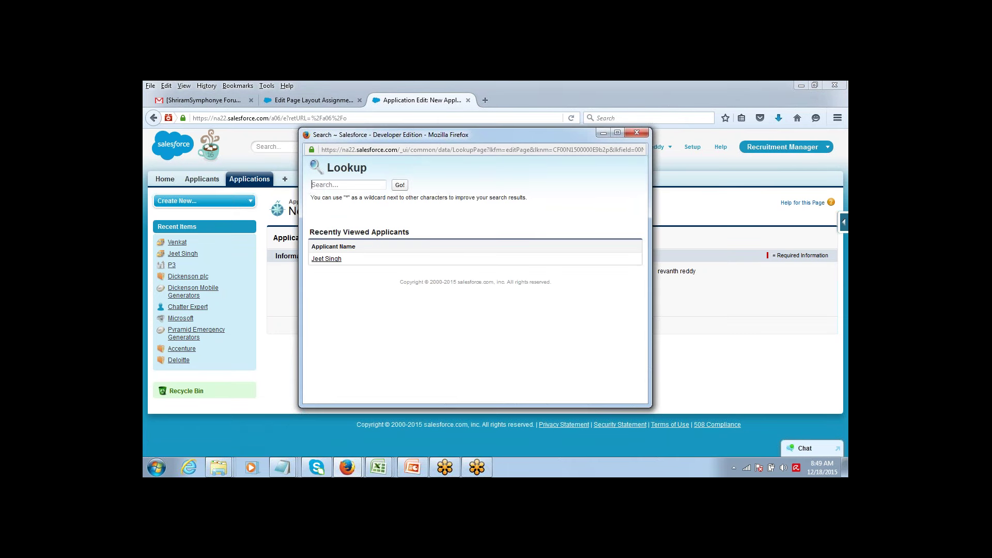
{"action": "left_click", "coordinate": [326, 259]}
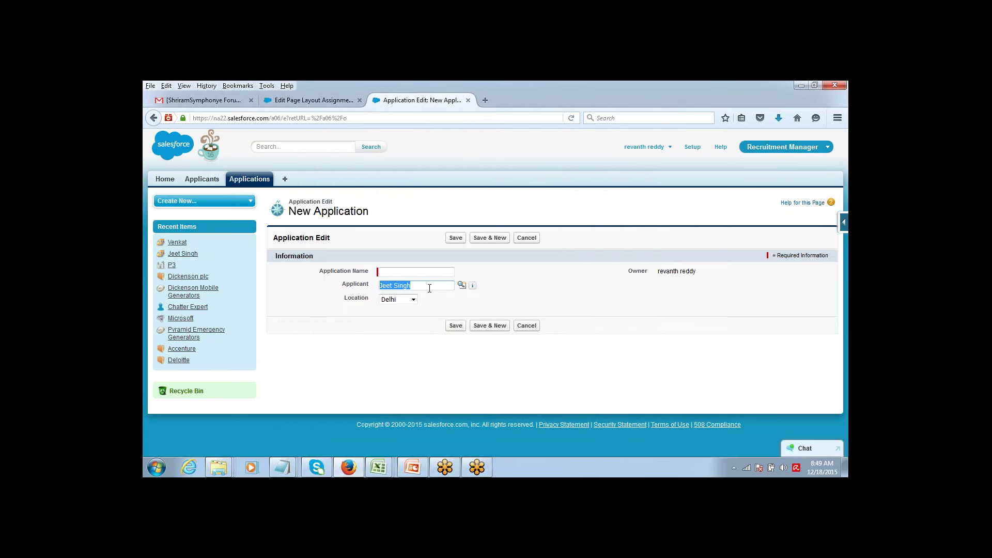
{"action": "left_click", "coordinate": [461, 285]}
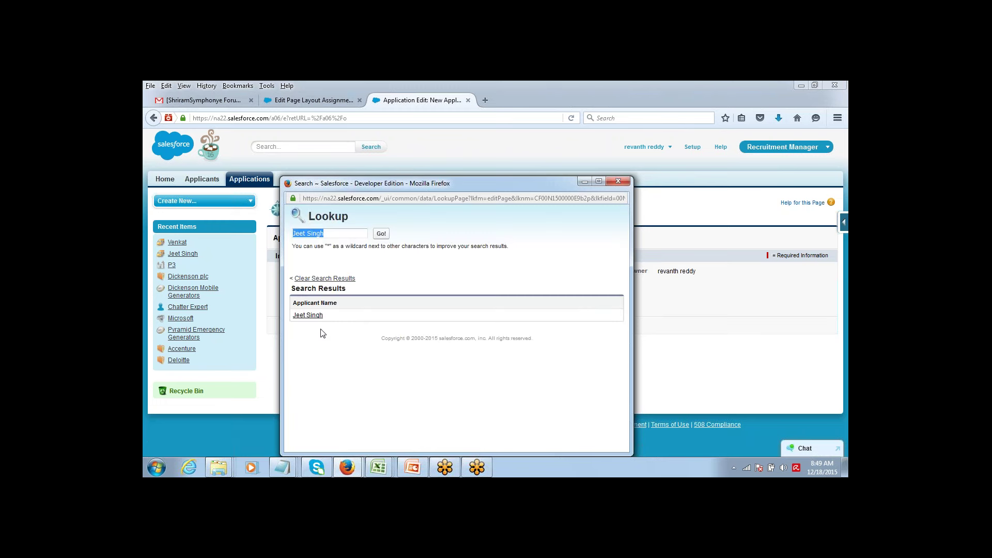
{"action": "left_click", "coordinate": [618, 181]}
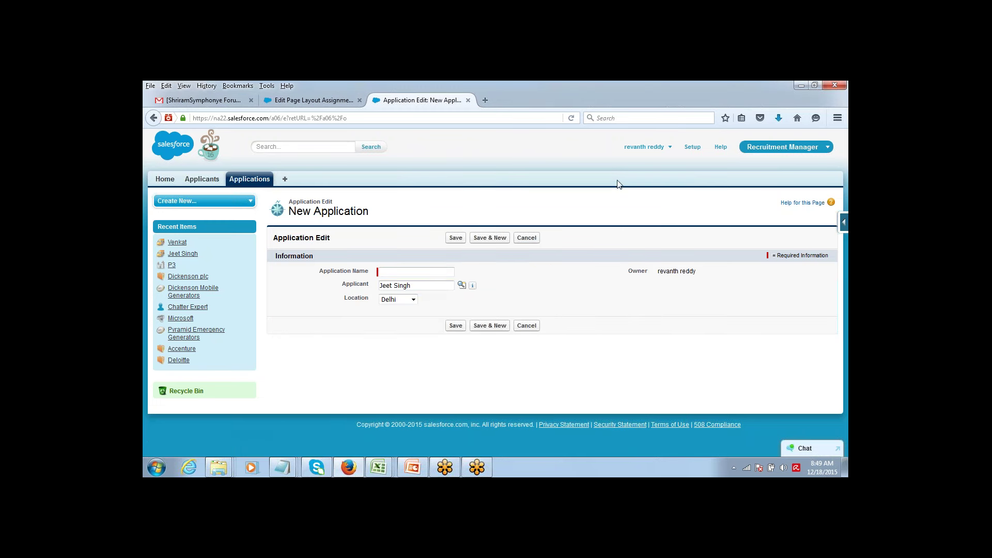
Clear the Applicant, change Location to NYC, and pick the only applicant offered.
{"action": "left_click", "coordinate": [448, 286]}
{"action": "key", "text": "BackSpace"}
{"action": "key", "text": "BackSpace"}
{"action": "key", "text": "BackSpace"}
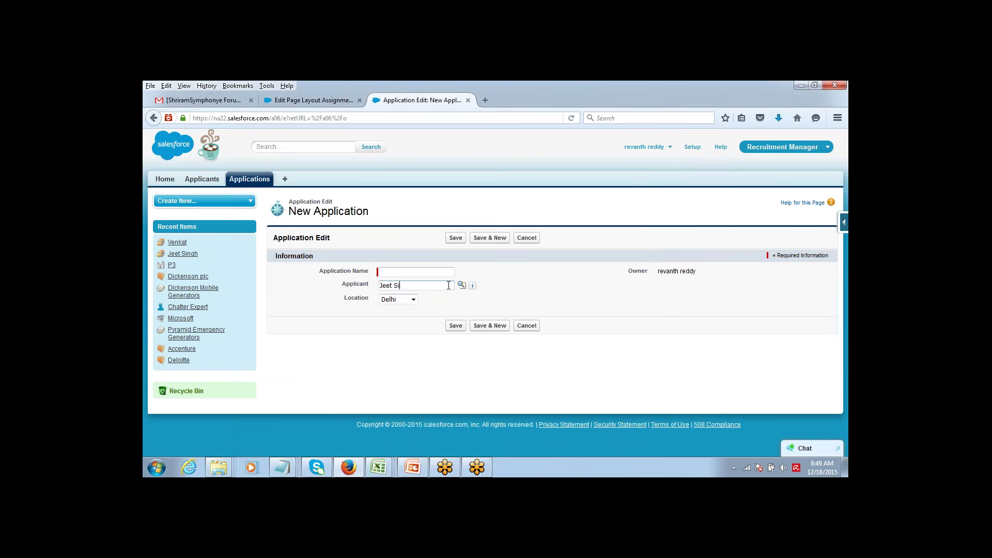
{"action": "key", "text": "BackSpace"}
{"action": "key", "text": "BackSpace"}
{"action": "key", "text": "BackSpace"}
{"action": "key", "text": "BackSpace"}
{"action": "key", "text": "BackSpace"}
{"action": "key", "text": "BackSpace"}
{"action": "key", "text": "BackSpace"}
{"action": "left_click", "coordinate": [412, 299]}
{"action": "left_click", "coordinate": [399, 344]}
{"action": "left_click", "coordinate": [461, 288]}
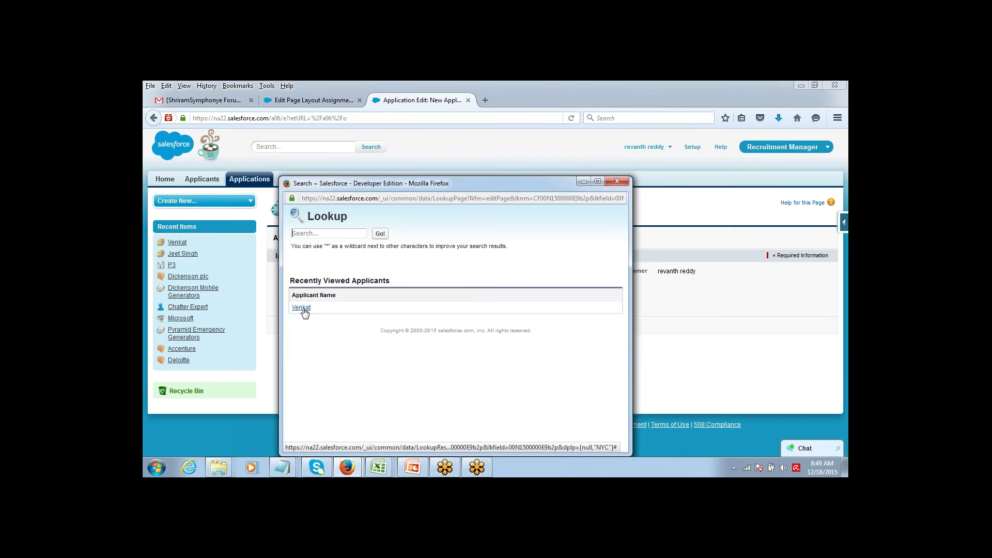
{"action": "left_click", "coordinate": [302, 308]}
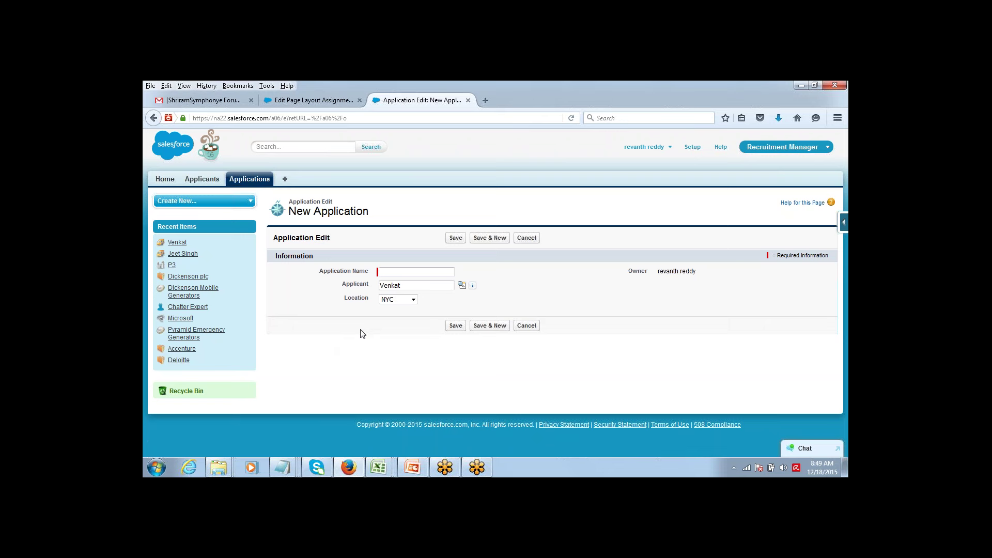
{"action": "mouse_move", "coordinate": [472, 285]}
{"action": "left_click_drag", "start_coordinate": [344, 299], "coordinate": [376, 303]}
{"action": "left_click", "coordinate": [405, 221]}
{"action": "left_click_drag", "start_coordinate": [313, 211], "coordinate": [366, 210]}
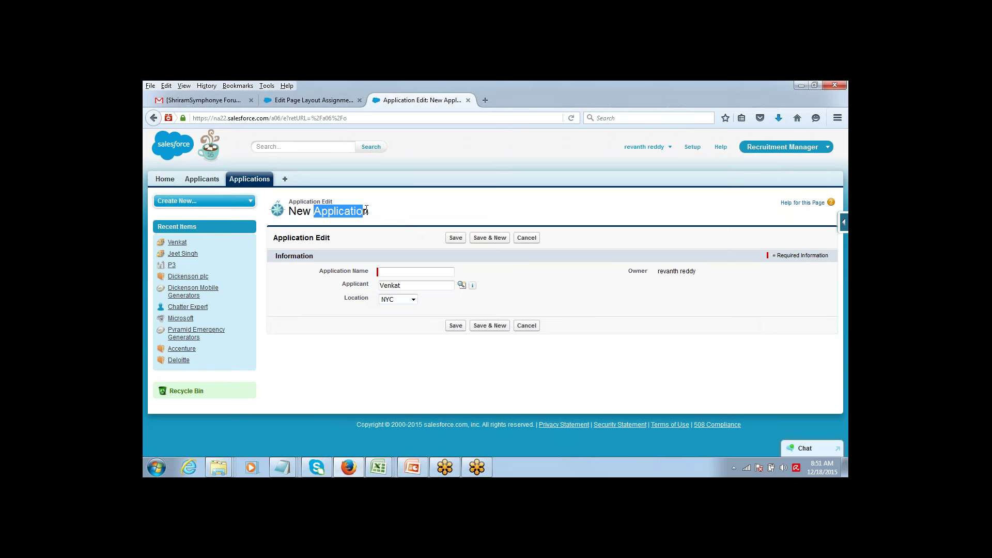
{"action": "mouse_move", "coordinate": [287, 473]}
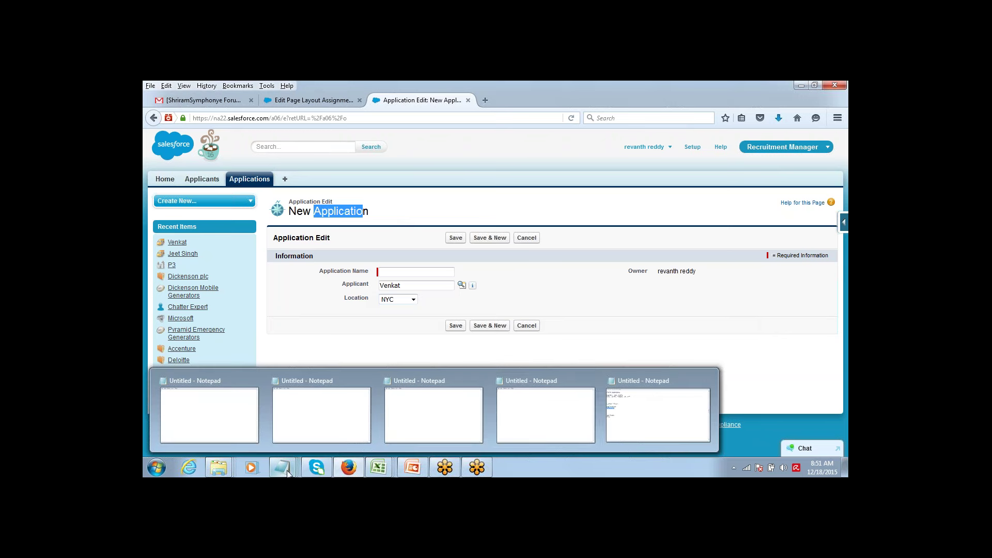
Bring the Notepad lookup filter planning notes forward and clear the selection.
{"action": "left_click", "coordinate": [658, 414]}
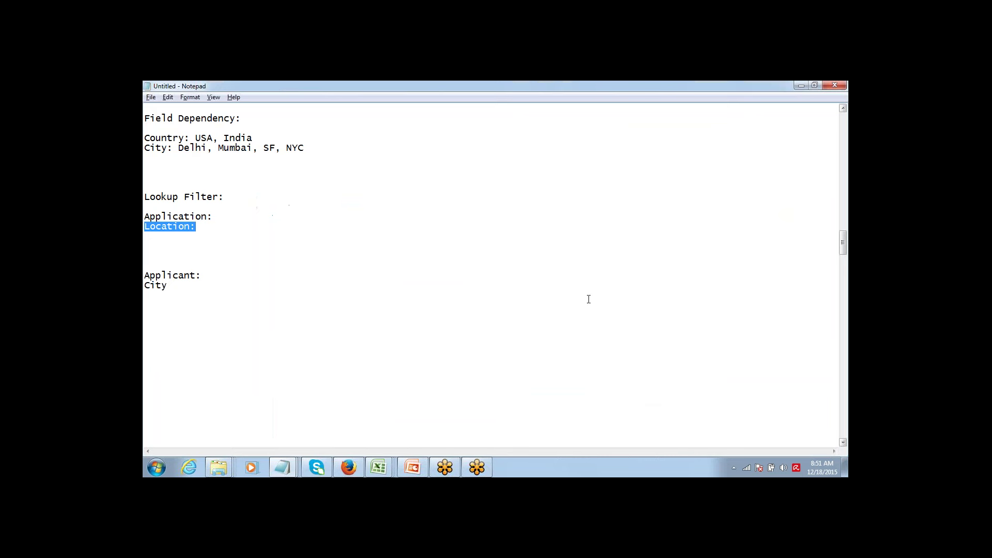
{"action": "left_click", "coordinate": [409, 259]}
Bring the Book3 workbook forward and move around its Application table's lookup cells.
{"action": "mouse_move", "coordinate": [379, 467]}
{"action": "left_click", "coordinate": [797, 409]}
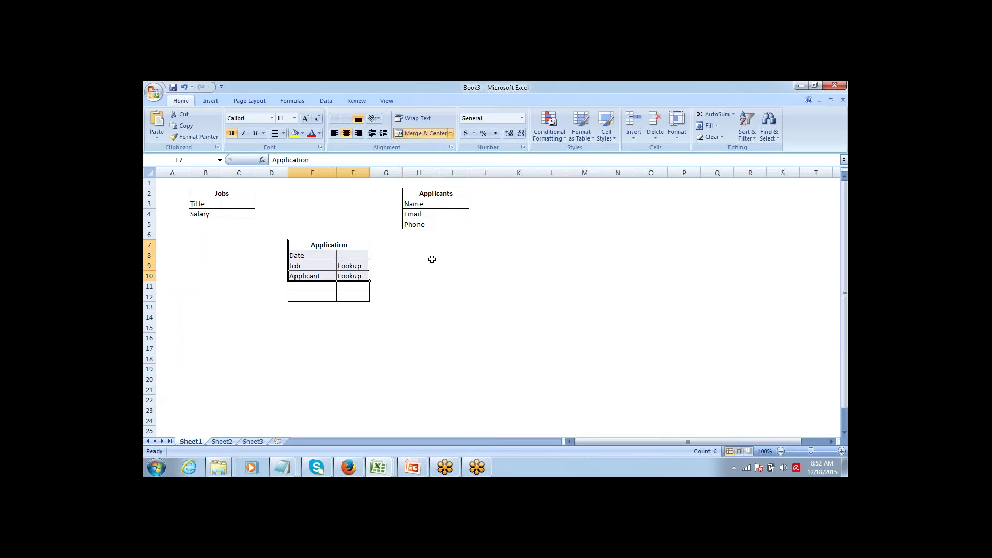
{"action": "left_click", "coordinate": [373, 264]}
{"action": "key", "text": "Left"}
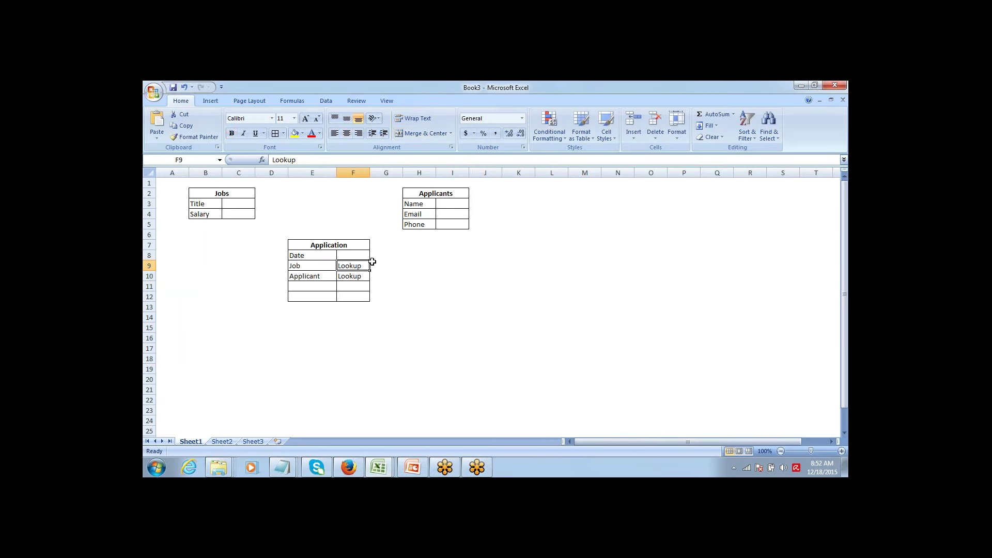
{"action": "key", "text": "Up"}
{"action": "key", "text": "Up"}
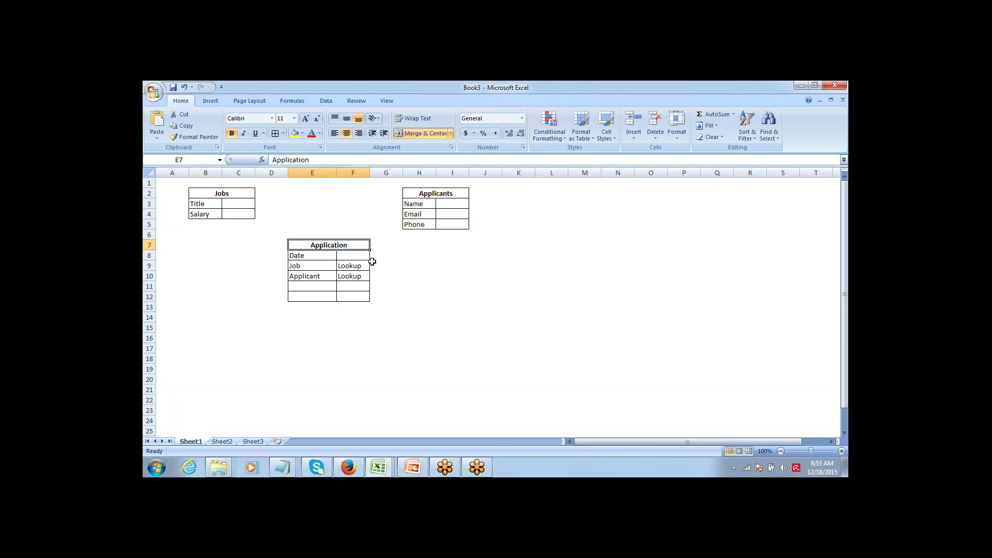
{"action": "key", "text": "Down"}
Enter 'Interviews' in cell B16 below the Jobs table and widen column B to fit it.
{"action": "key", "text": "Left"}
{"action": "key", "text": "Left"}
{"action": "key", "text": "Down"}
{"action": "key", "text": "Left"}
{"action": "key", "text": "Down"}
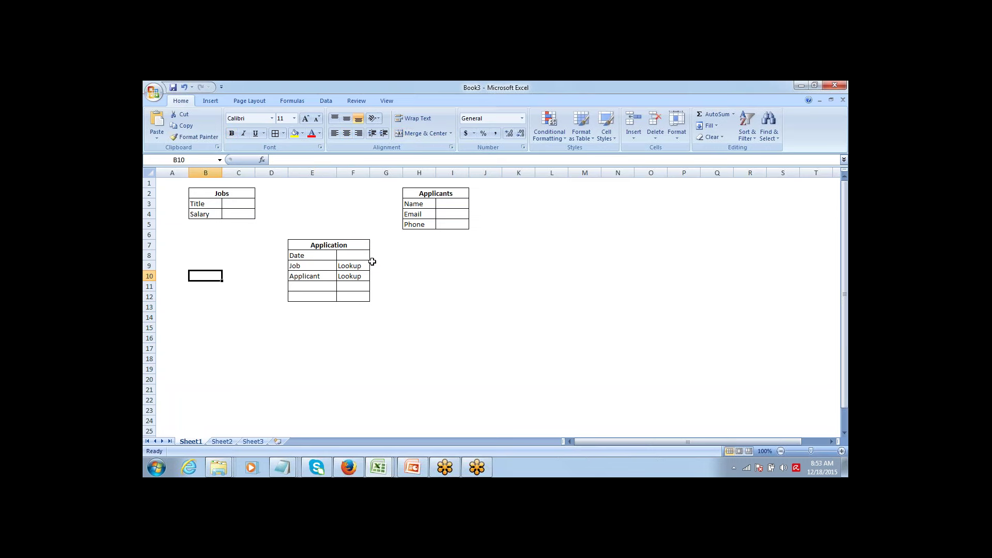
{"action": "key", "text": "Up"}
{"action": "key", "text": "Down"}
{"action": "key", "text": "Down"}
{"action": "key", "text": "Down"}
{"action": "key", "text": "Down"}
{"action": "key", "text": "Down"}
{"action": "key", "text": "Down"}
{"action": "key", "text": "Down"}
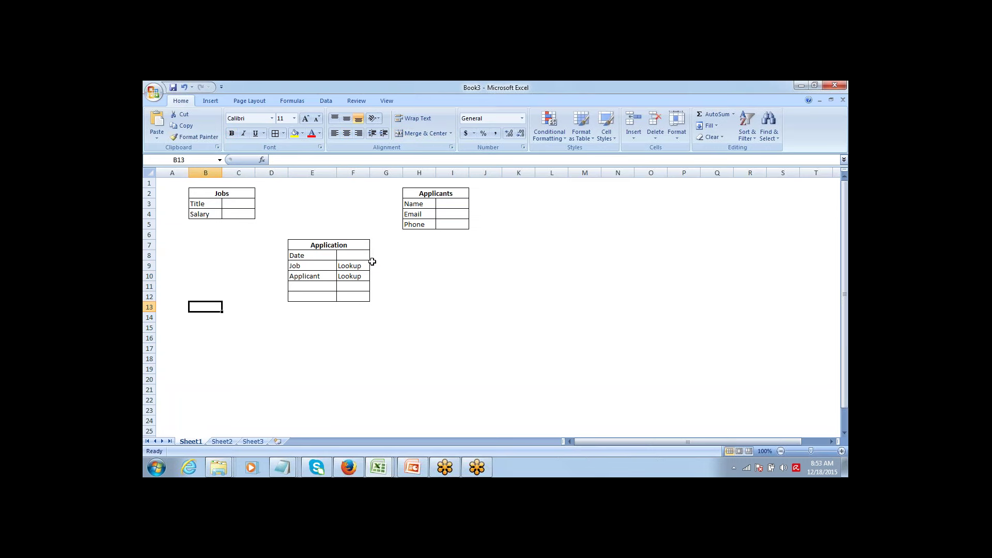
{"action": "type", "text": "Inter"}
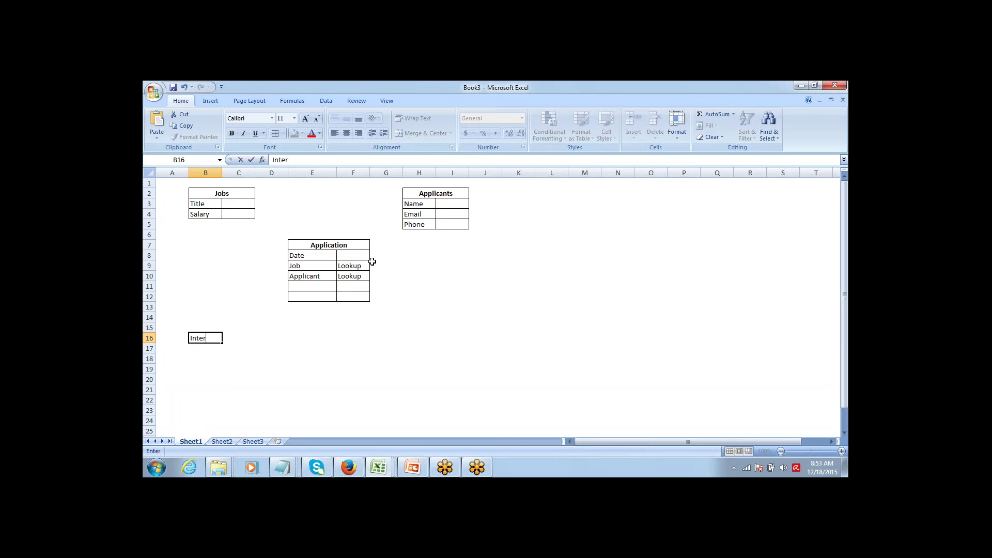
{"action": "type", "text": "views"}
{"action": "key", "text": "Tab"}
{"action": "key", "text": "Return"}
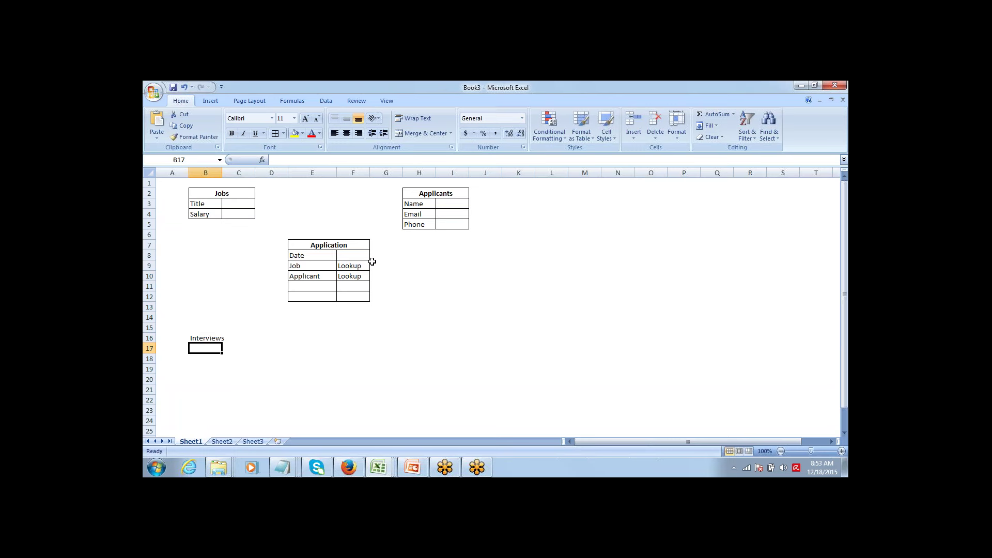
{"action": "key", "text": "Up"}
{"action": "left_click_drag", "start_coordinate": [226, 173], "coordinate": [235, 175]}
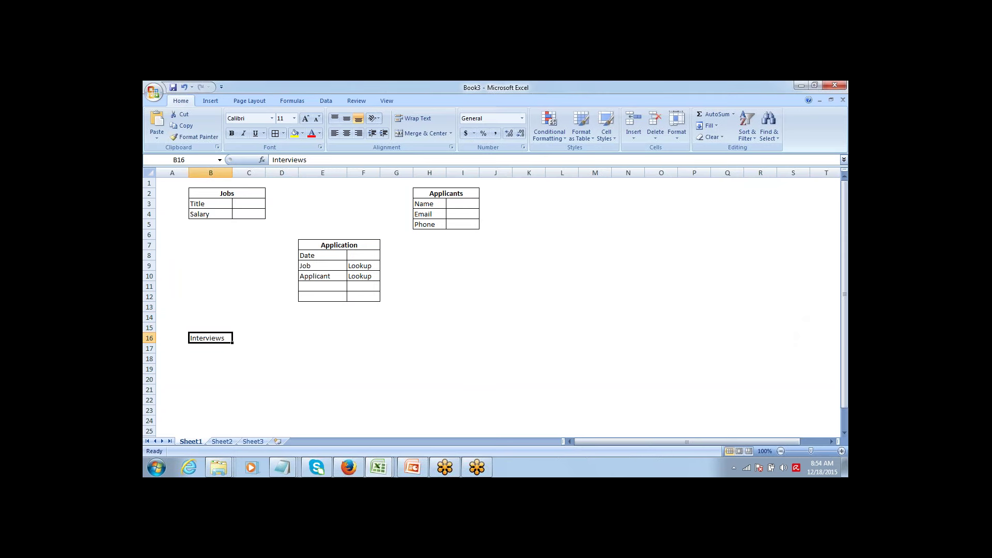
Enter 'Offers' in cell B17 beneath Interviews.
{"action": "left_click", "coordinate": [210, 349]}
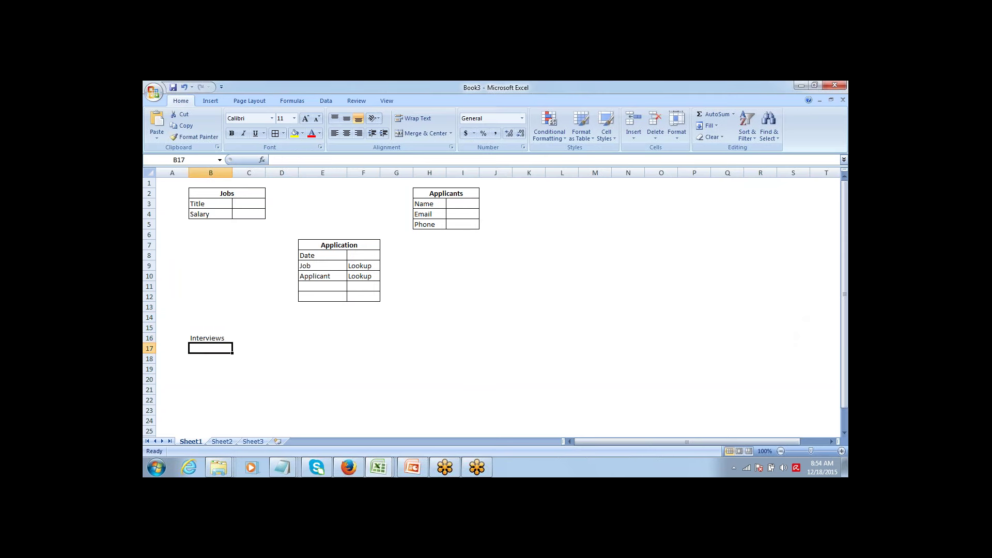
{"action": "type", "text": "Offer"}
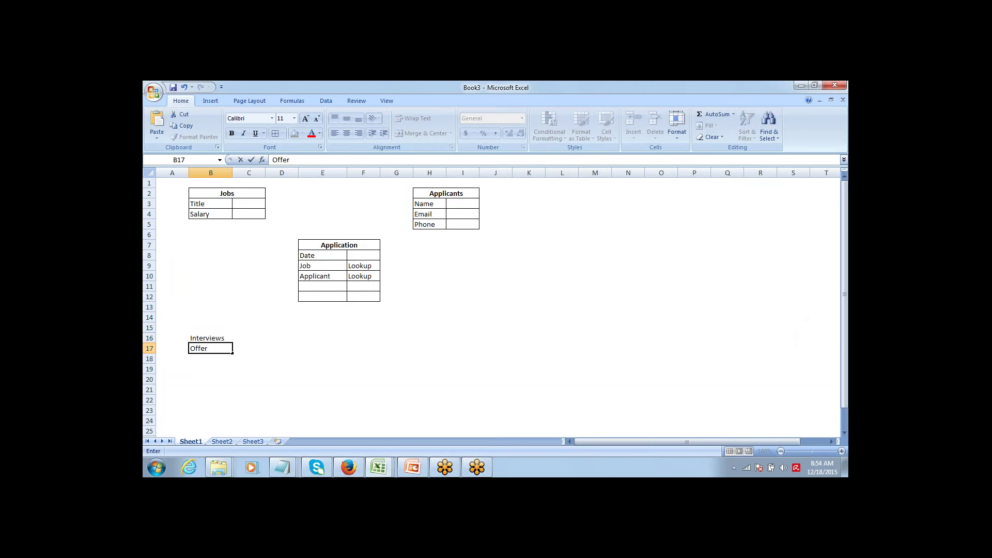
{"action": "type", "text": "s"}
{"action": "key", "text": "Tab"}
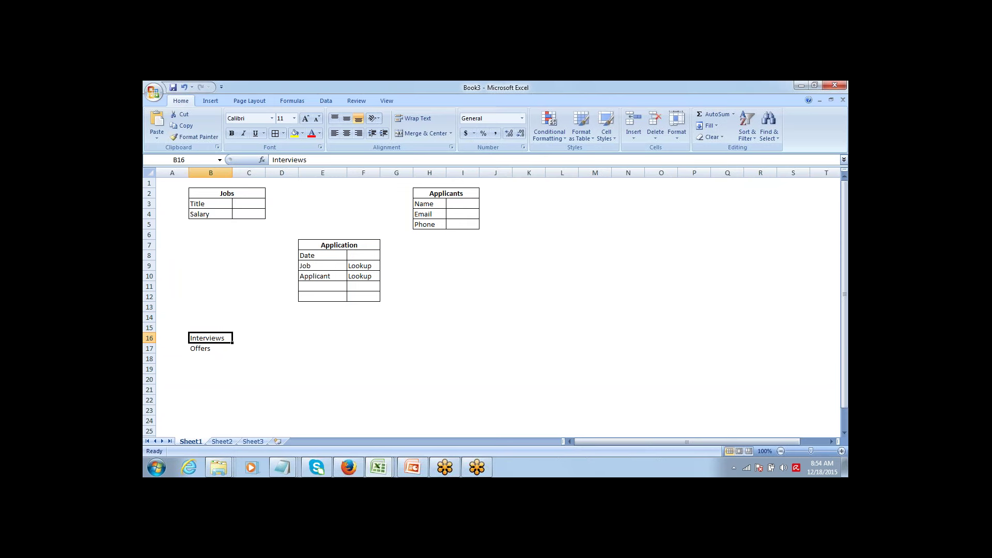
Select the two object names in B16:B17.
{"action": "left_click_drag", "start_coordinate": [211, 338], "coordinate": [211, 349]}
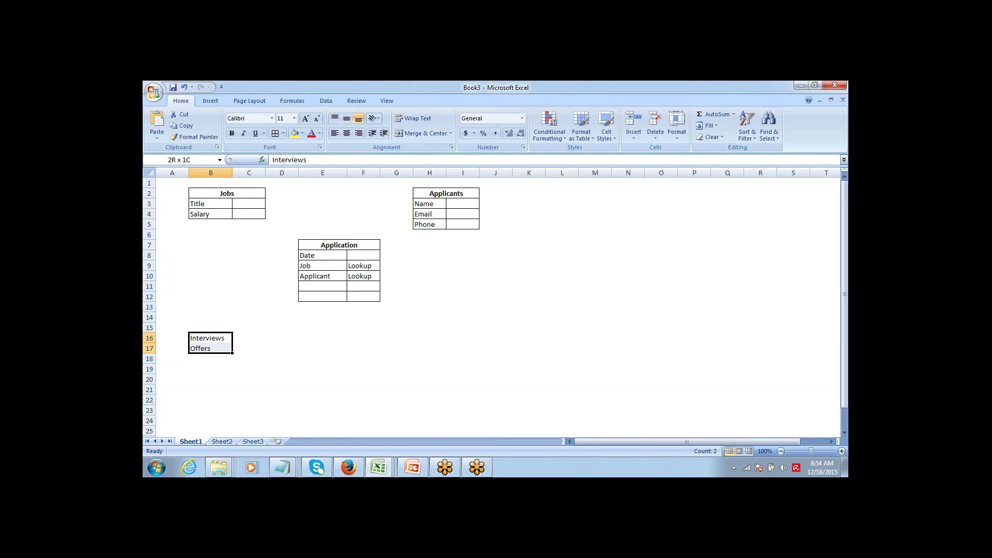
{"action": "left_click", "coordinate": [211, 327]}
{"action": "left_click", "coordinate": [211, 338]}
{"action": "key", "text": "shift+Down"}
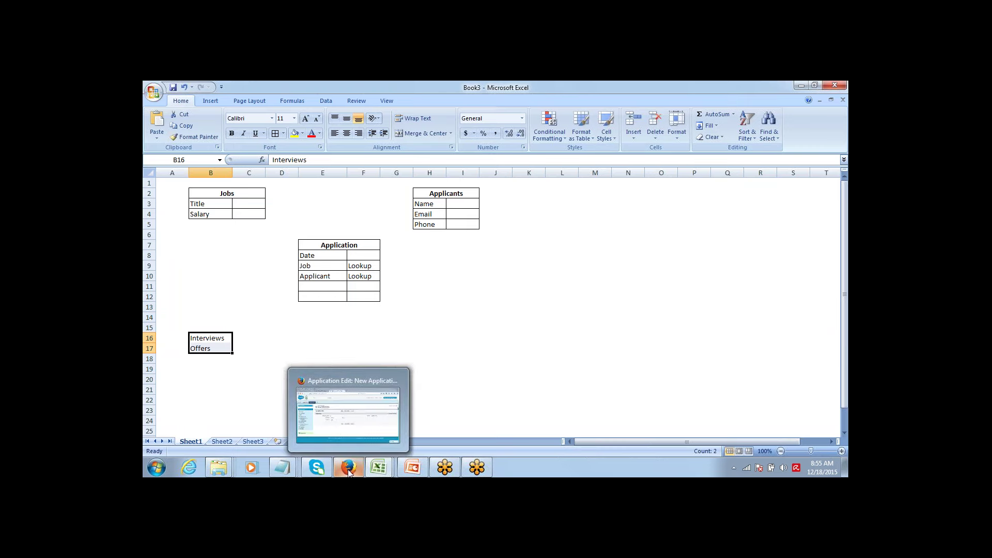
{"action": "left_click", "coordinate": [349, 408]}
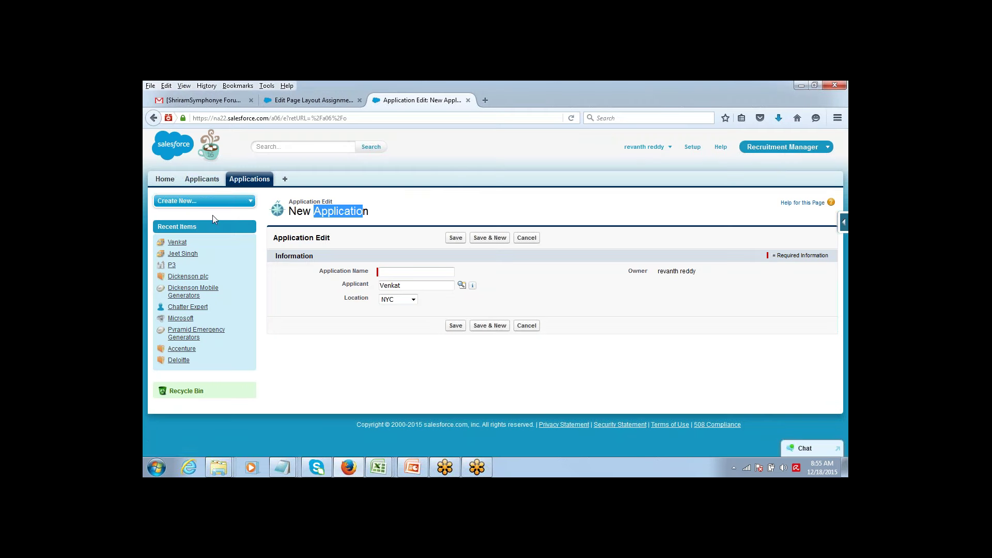
{"action": "left_click", "coordinate": [203, 179]}
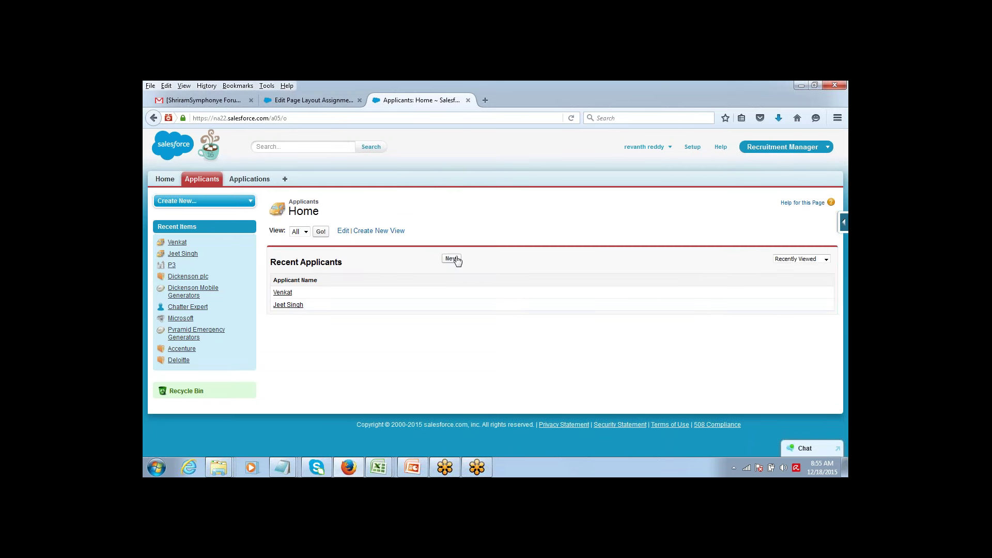
{"action": "left_click", "coordinate": [453, 260]}
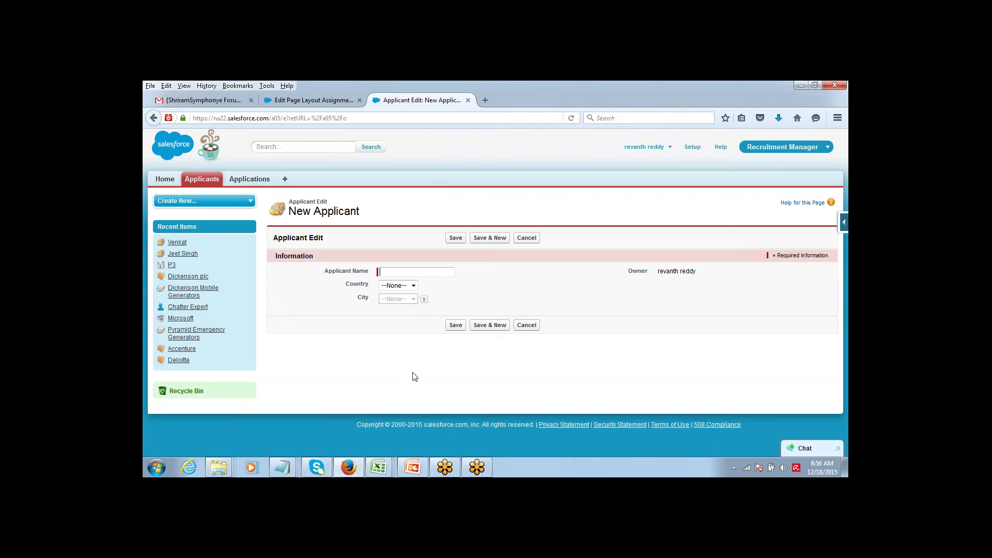
{"action": "mouse_move", "coordinate": [383, 472]}
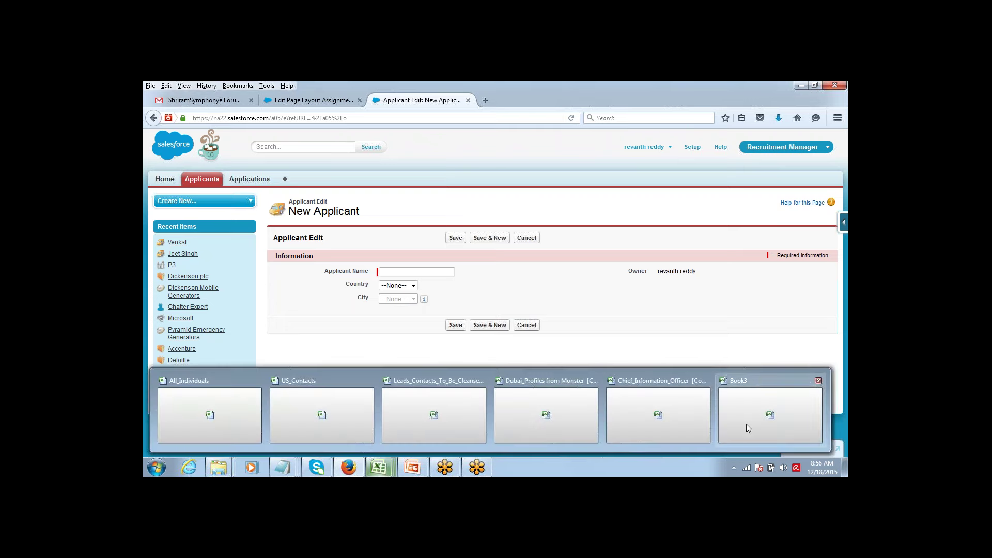
{"action": "left_click", "coordinate": [744, 418]}
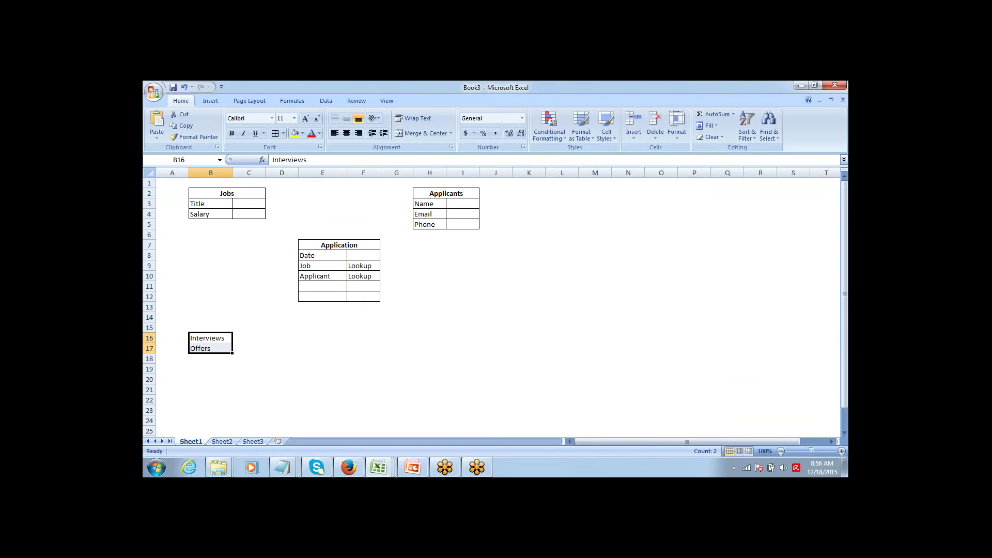